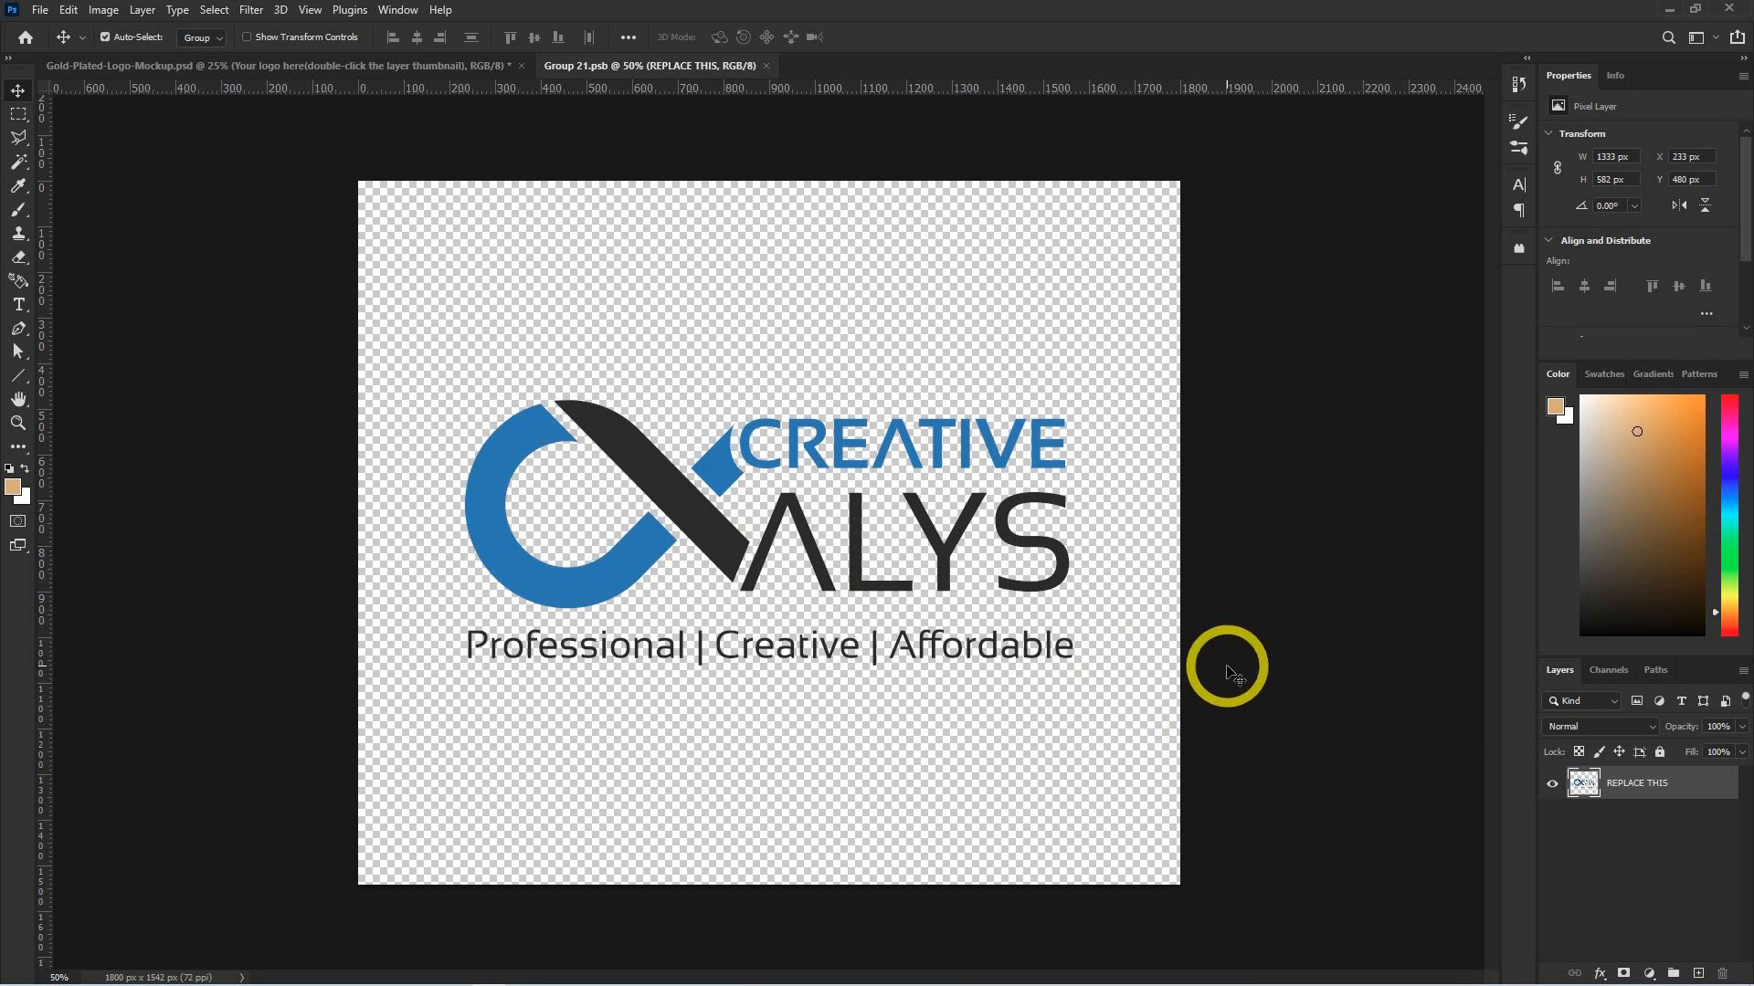
Copy the triangular house "Company Name" logo in Illustrator and return to the logo document in Photoshop.
{"action": "key", "text": "alt+Tab"}
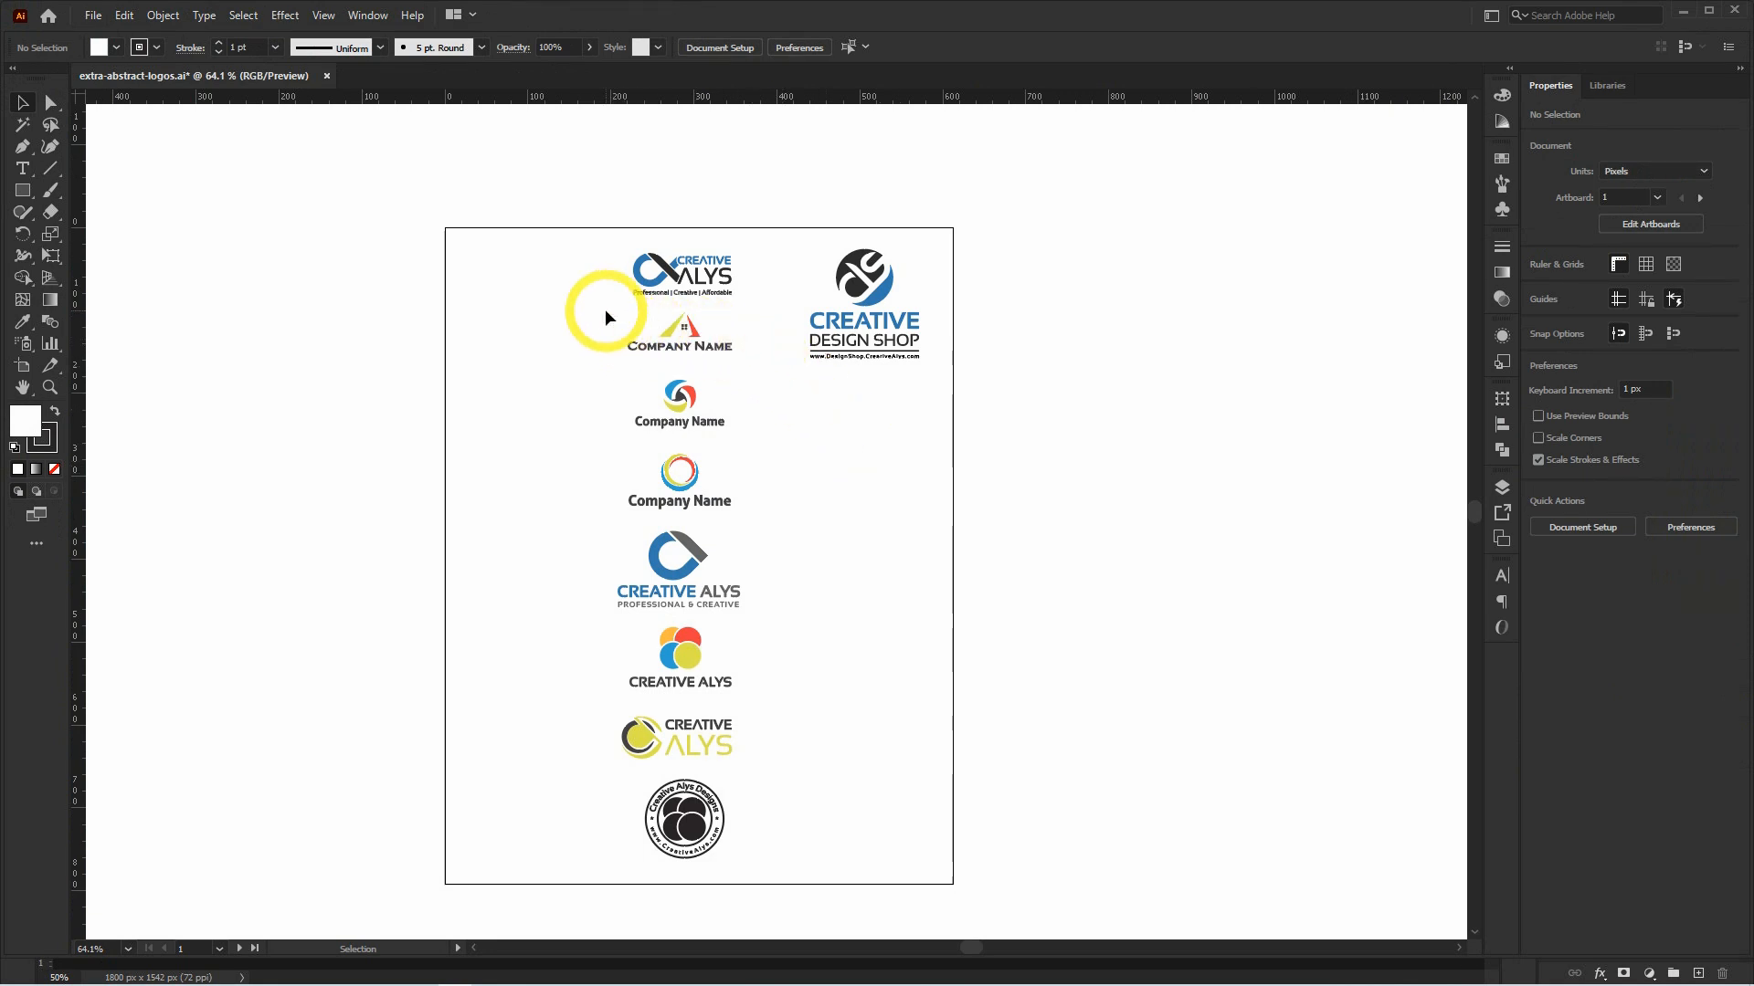
{"action": "left_click", "coordinate": [752, 383]}
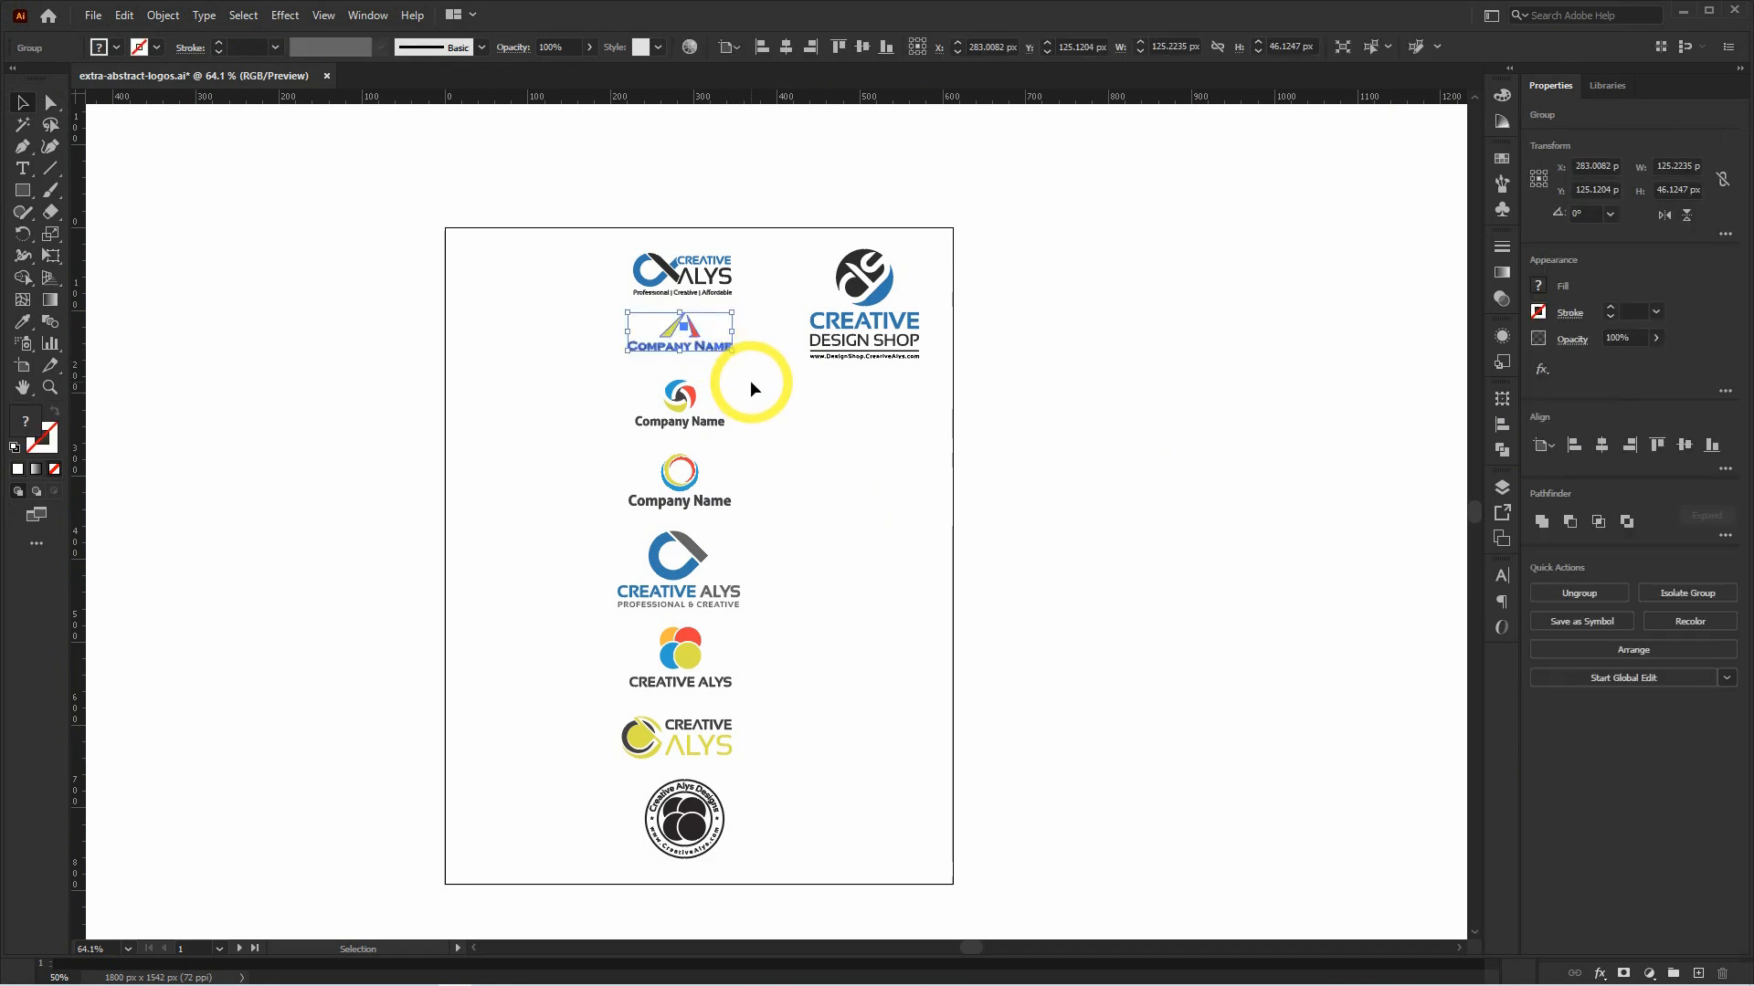
{"action": "key", "text": "alt+Tab"}
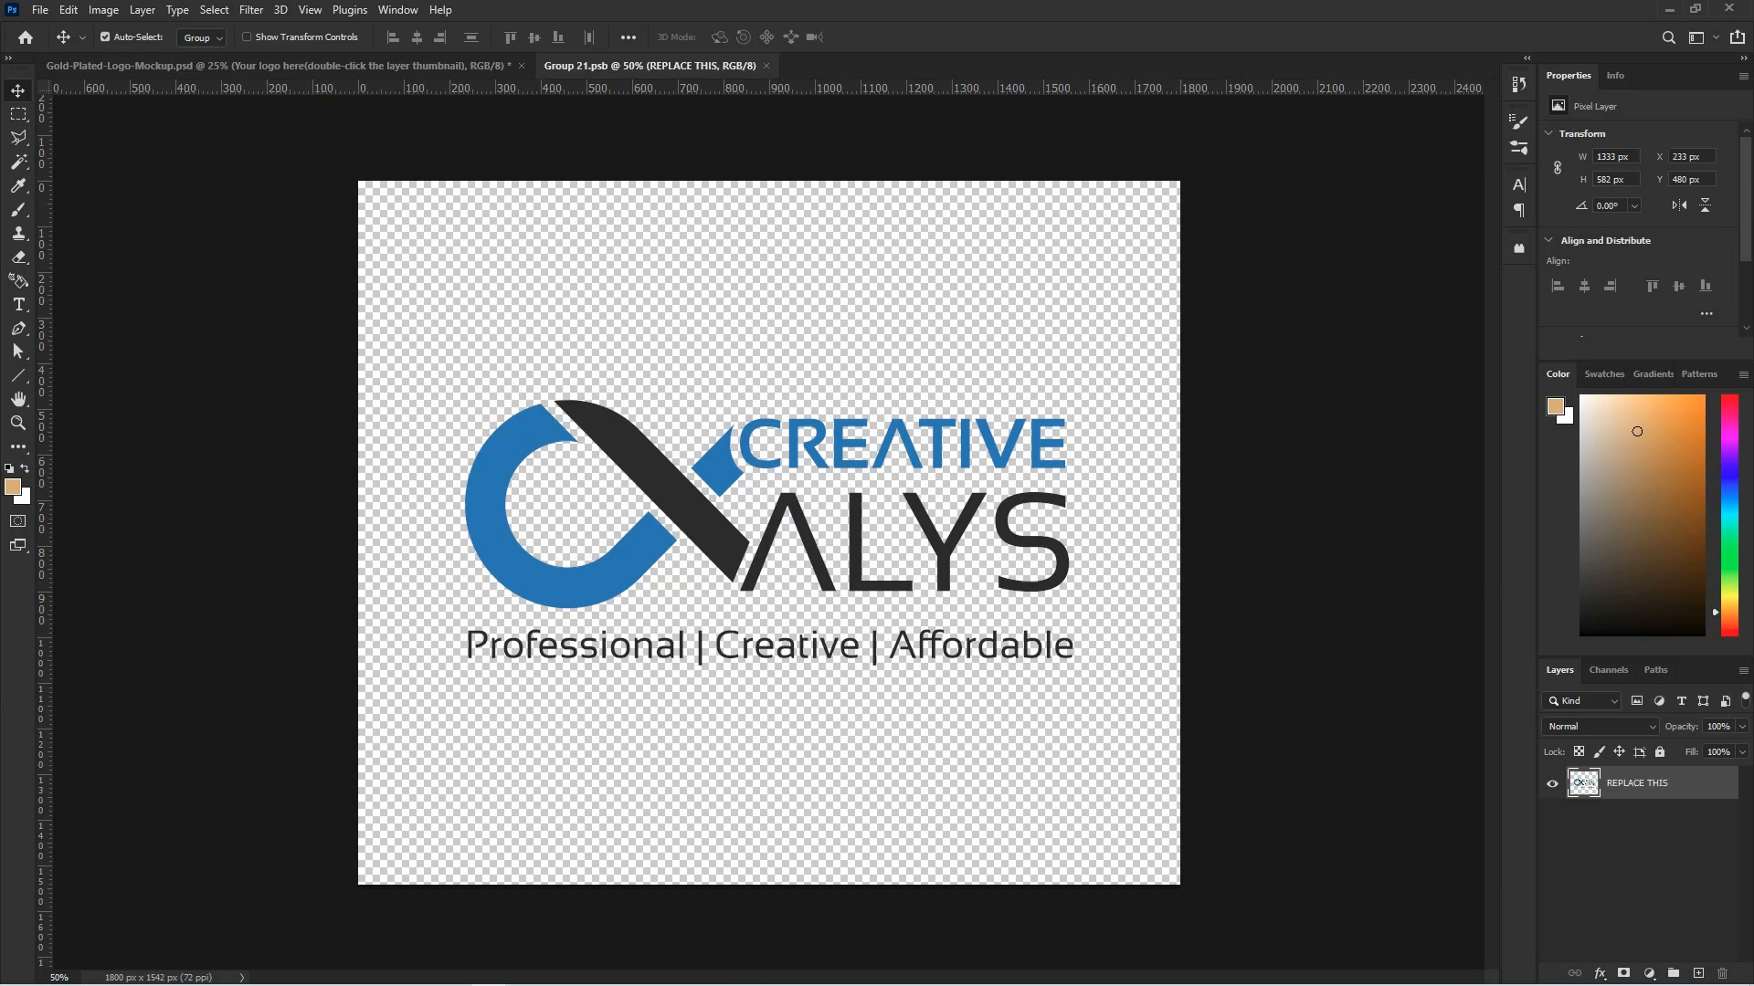
Paste the house logo as a Smart Object and enlarge it about its centre to about 1416 px wide.
{"action": "key", "text": "ctrl+v"}
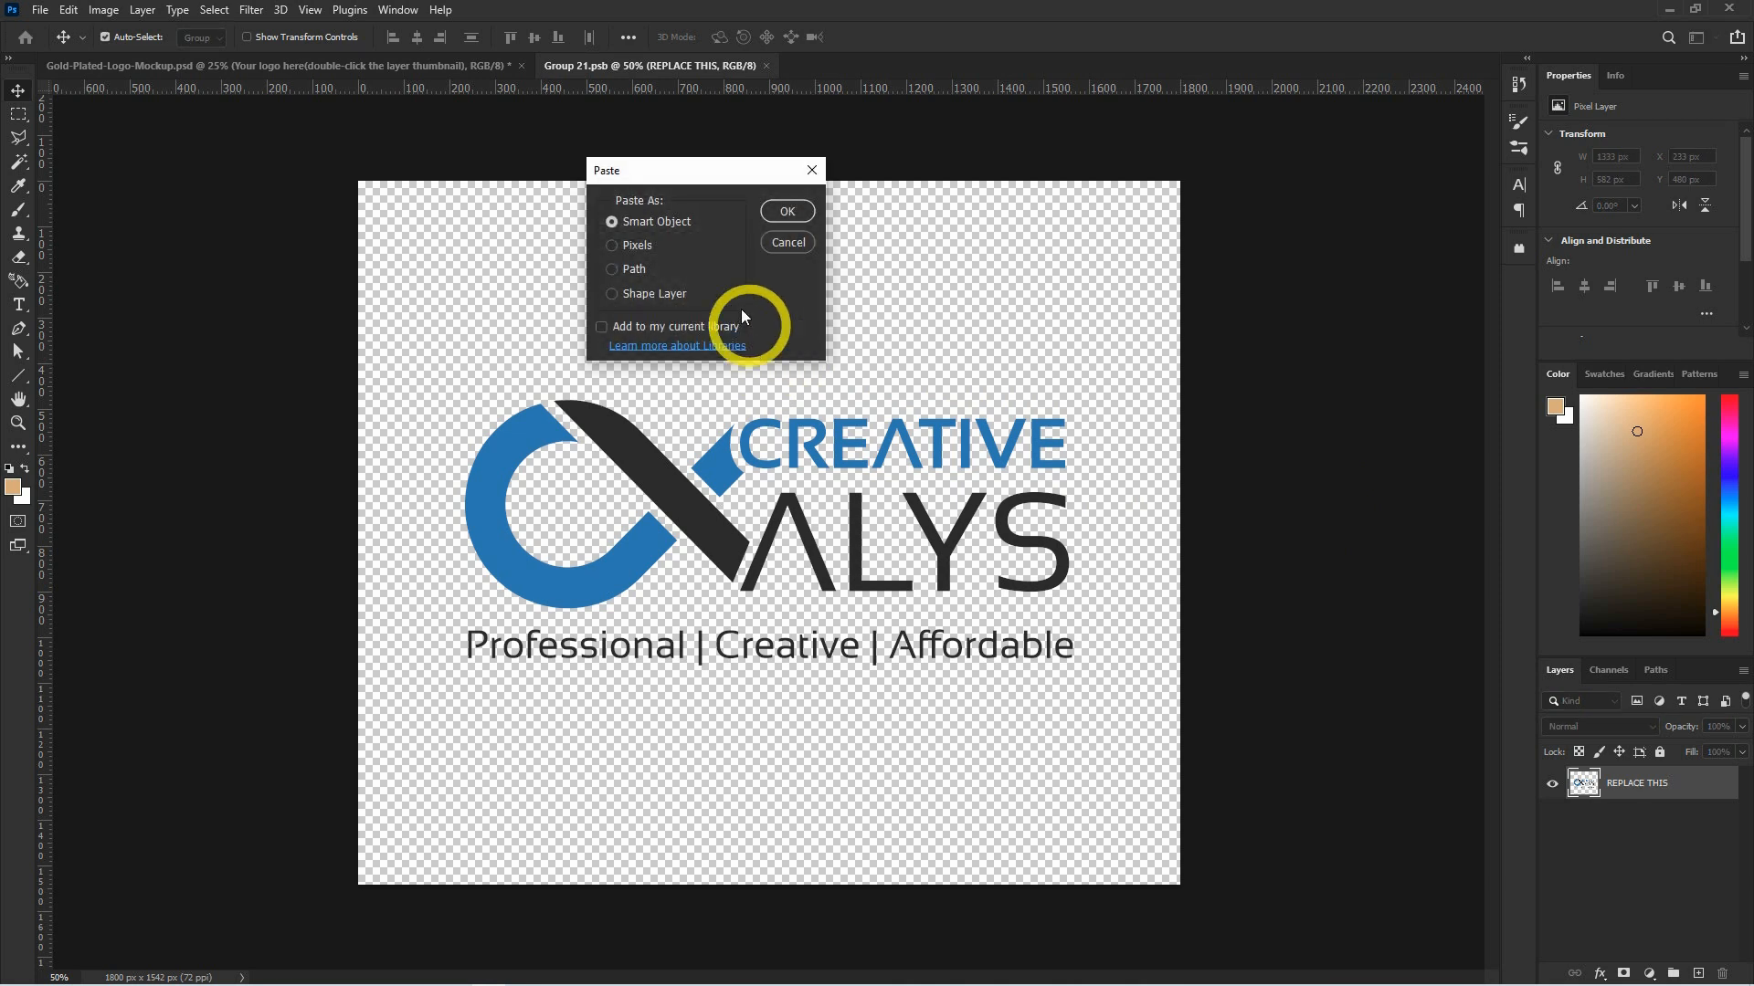
{"action": "left_click", "coordinate": [786, 211]}
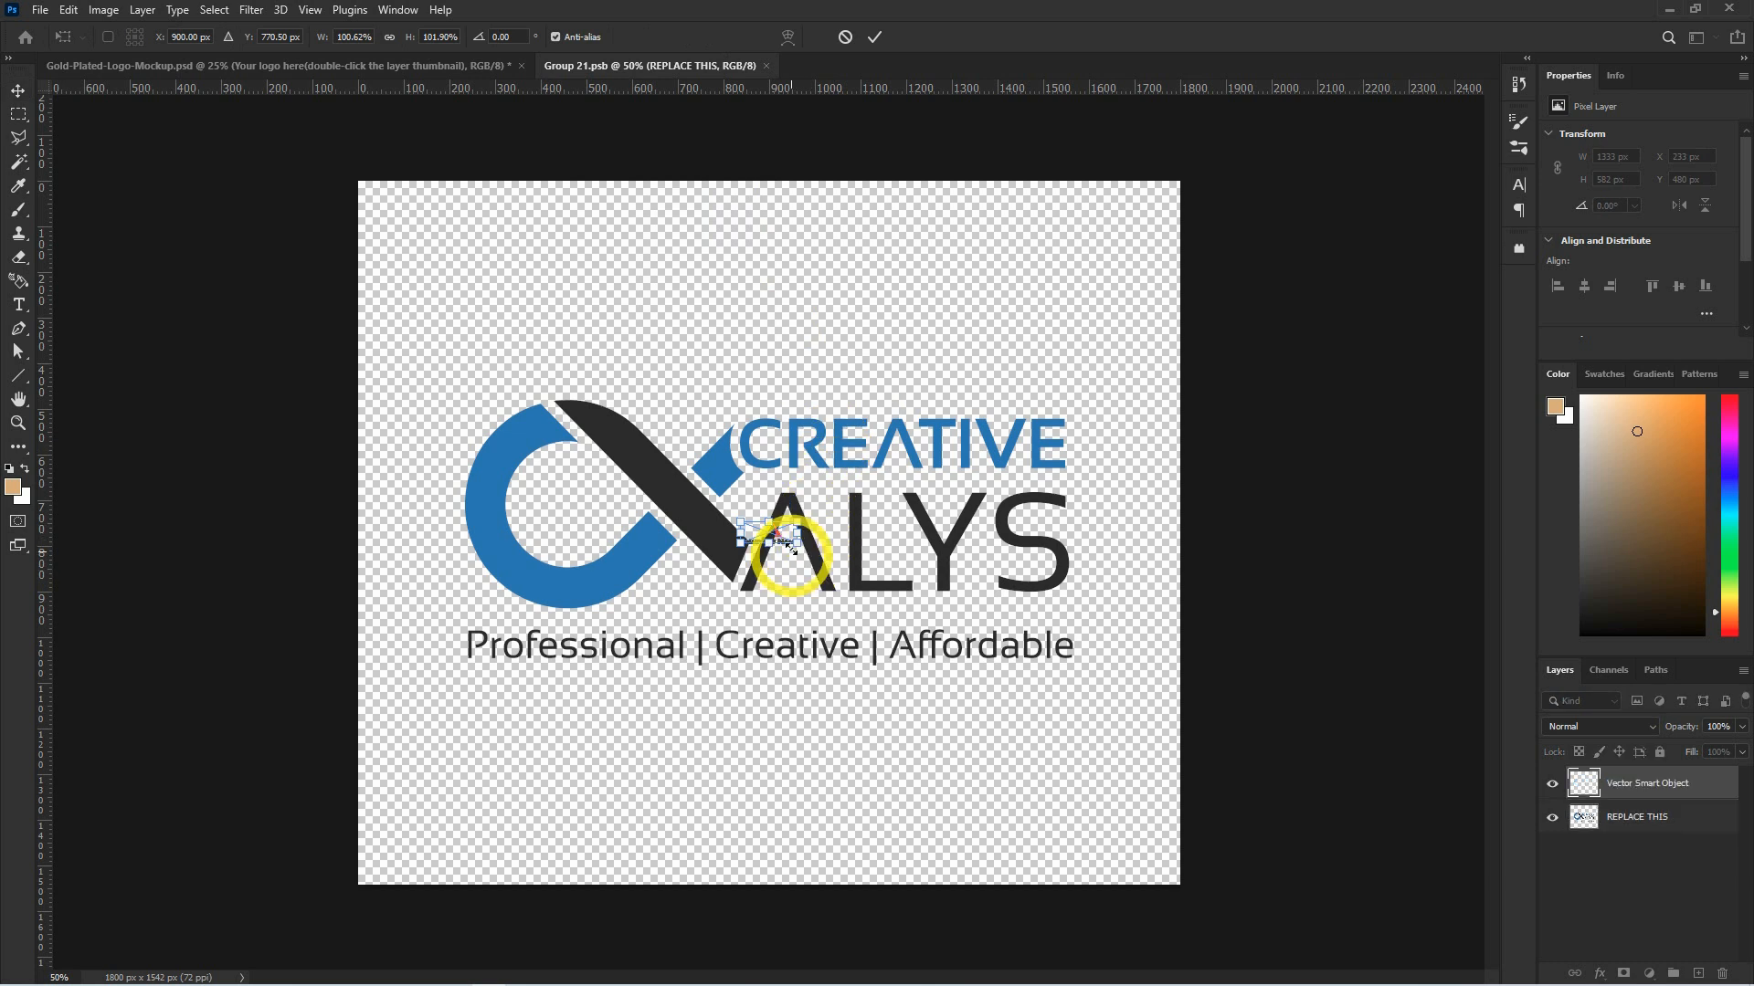
{"action": "left_click_drag", "start_coordinate": [808, 547], "coordinate": [1065, 712]}
{"action": "double_click", "coordinate": [966, 630]}
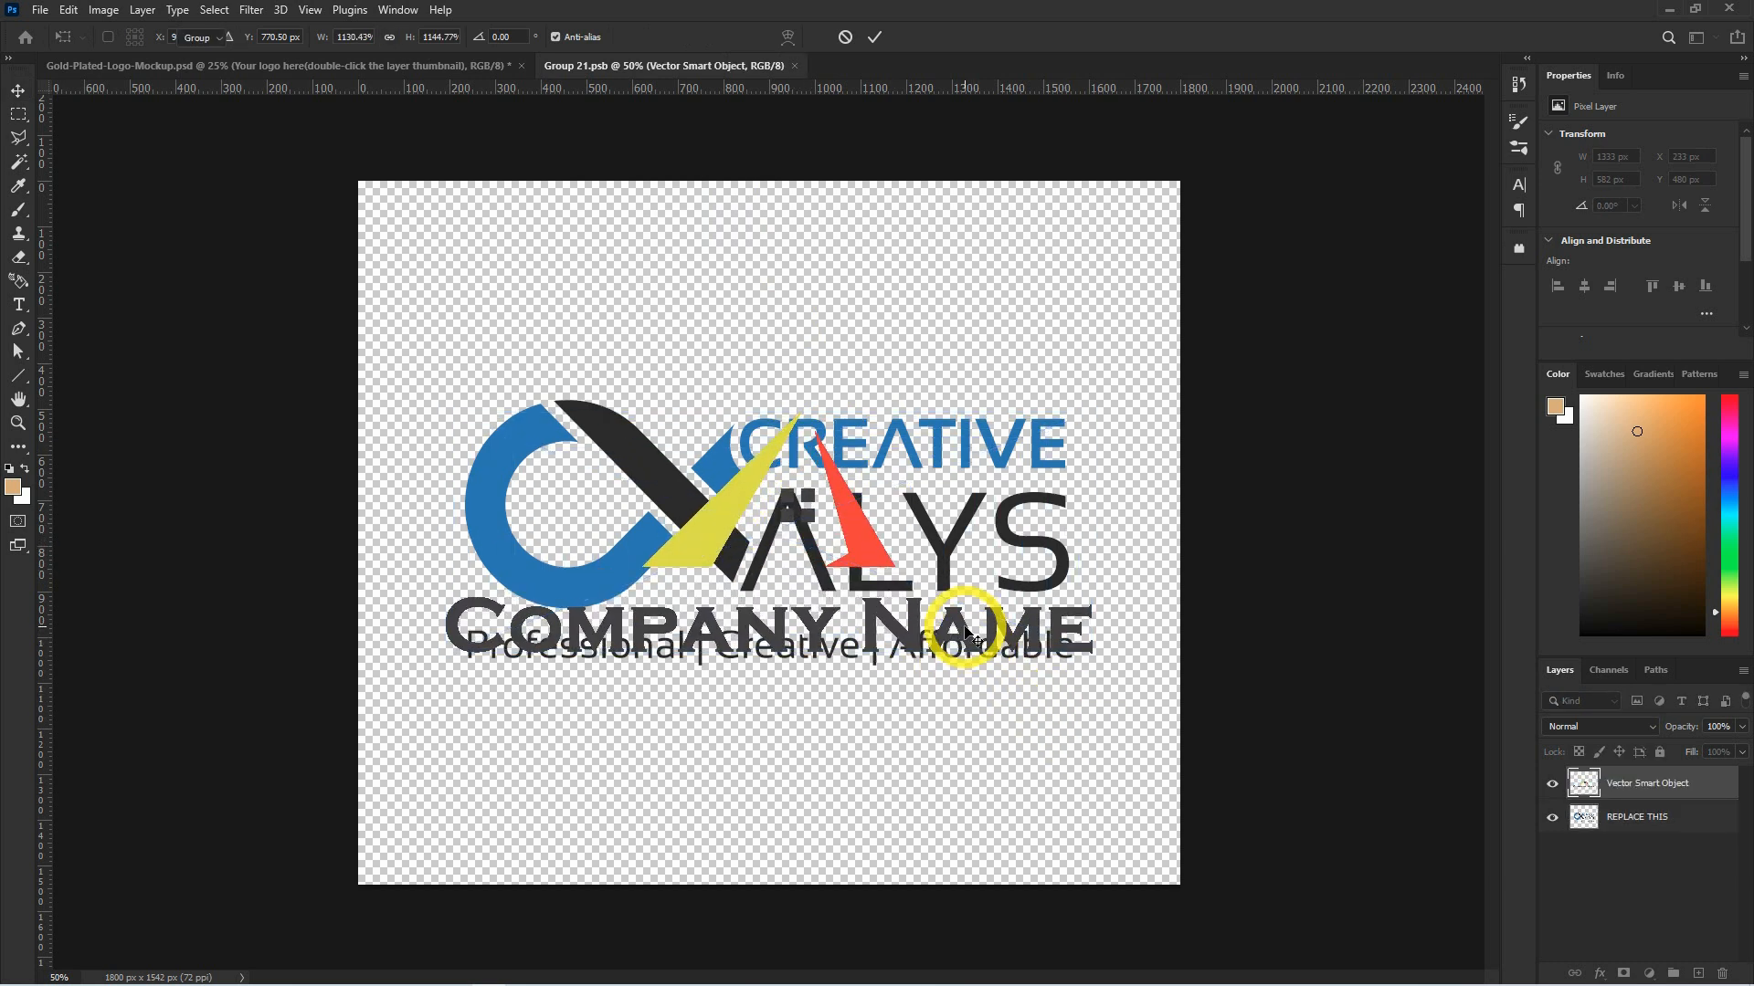
Hide the REPLACE THIS layer, then save and close the smart object document to update the mockup.
{"action": "left_click", "coordinate": [1552, 816]}
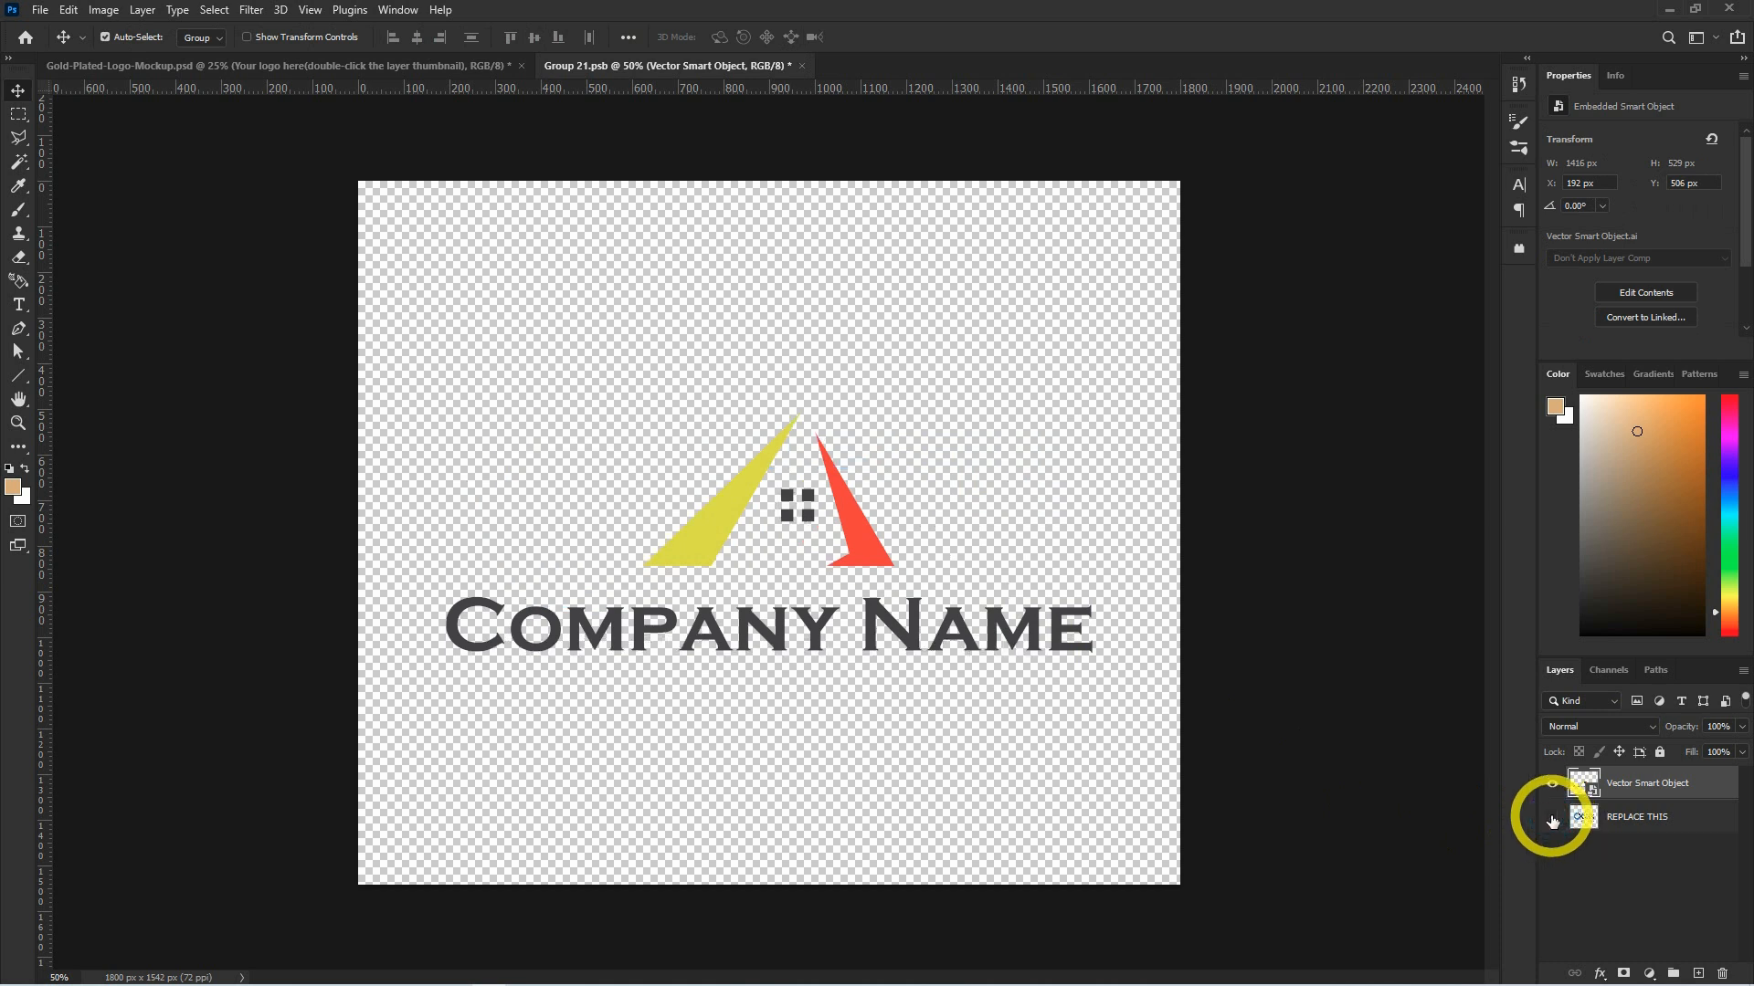
{"action": "key", "text": "ctrl+s"}
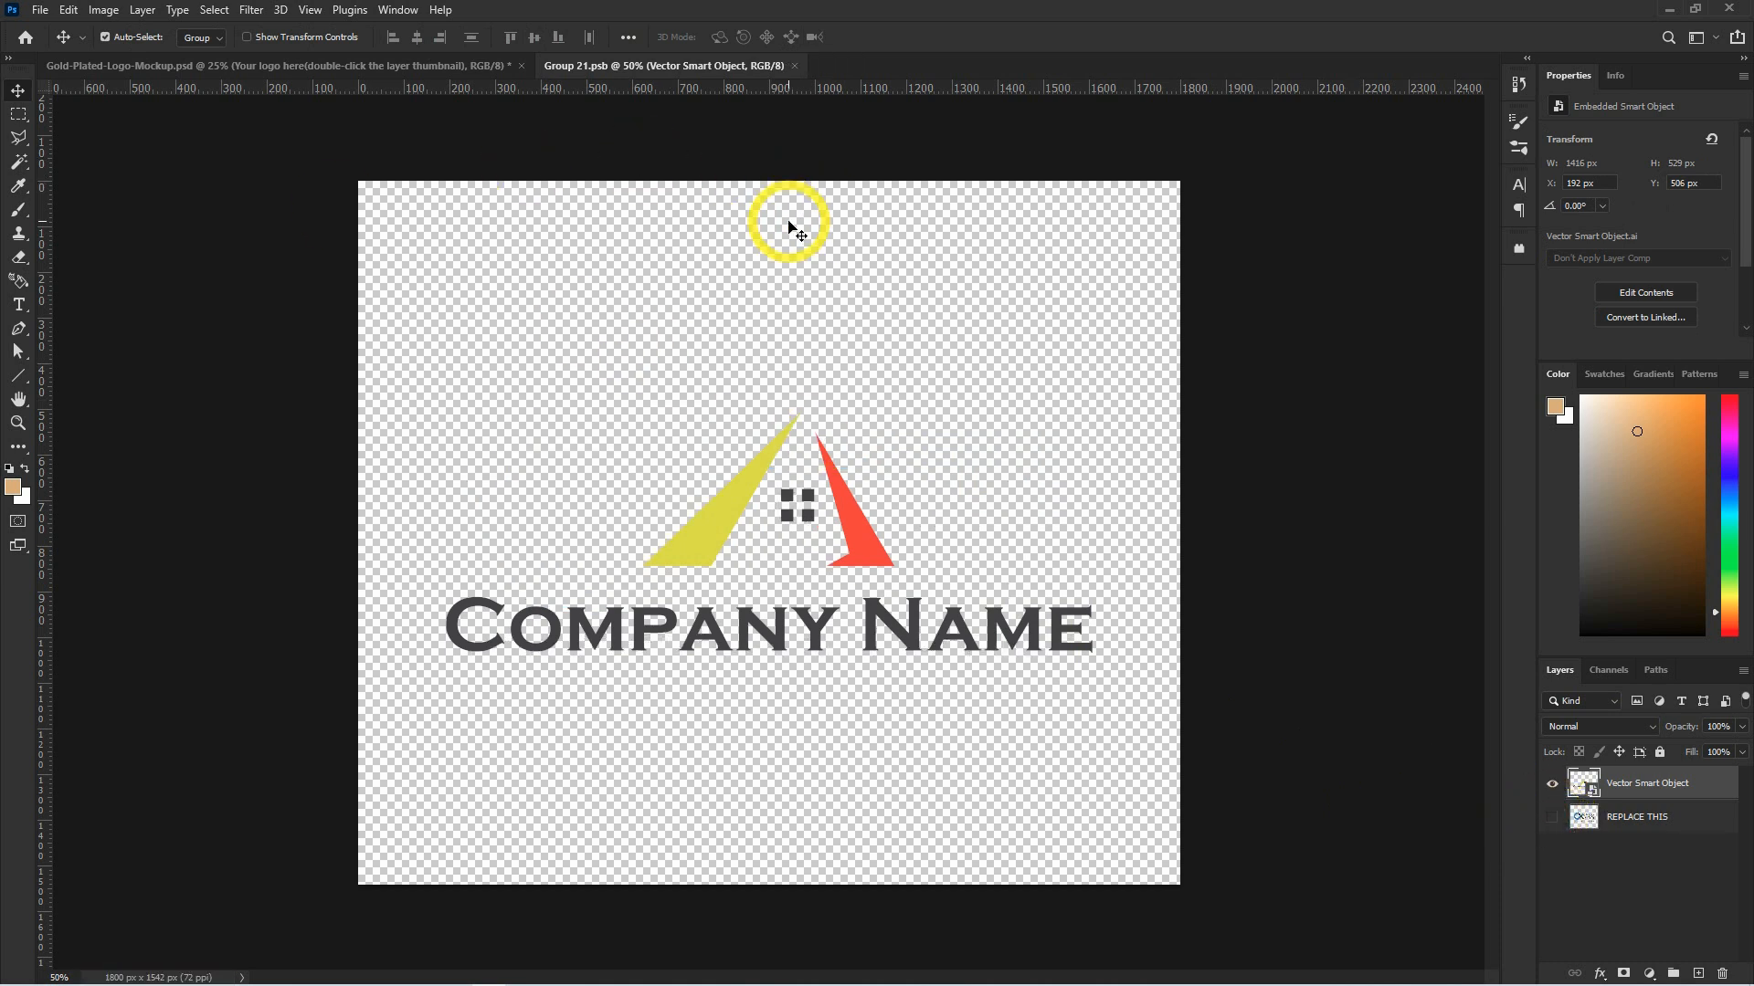
{"action": "left_click", "coordinate": [794, 66]}
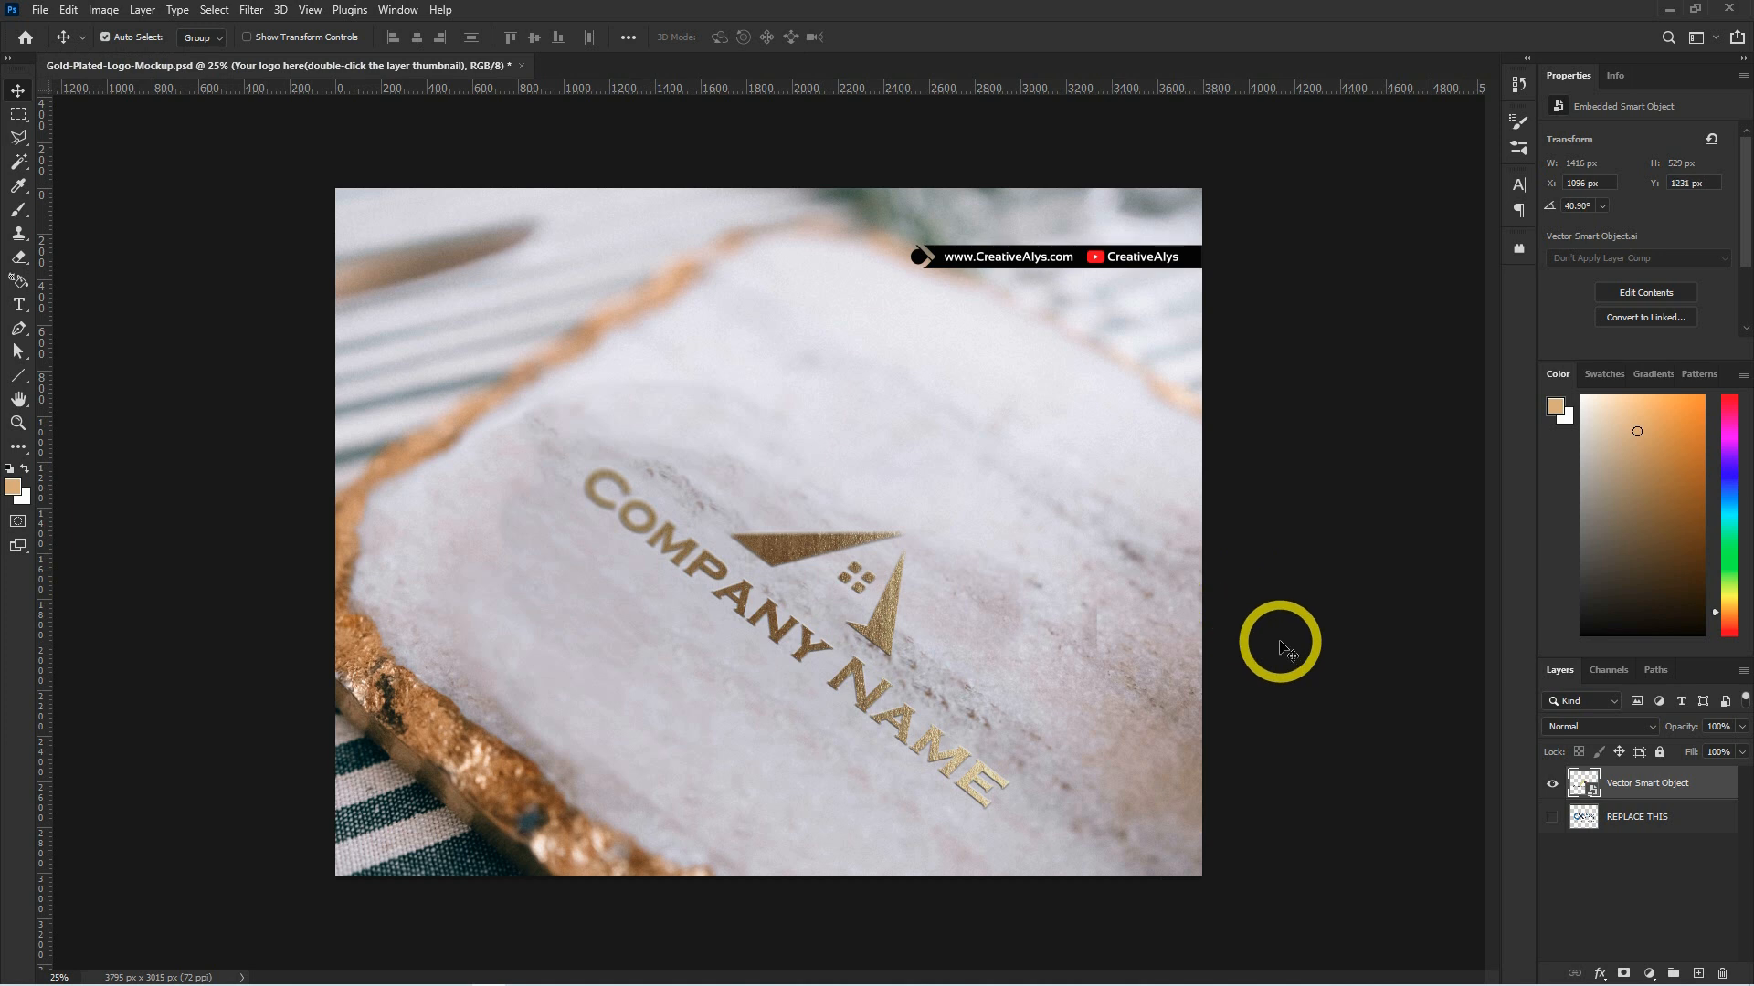
Examine the gold foil effect on the house logo in the mockup, both close up and as a whole.
{"action": "key", "text": "ctrl+minus"}
{"action": "key", "text": "ctrl+minus"}
{"action": "key", "text": "ctrl+minus"}
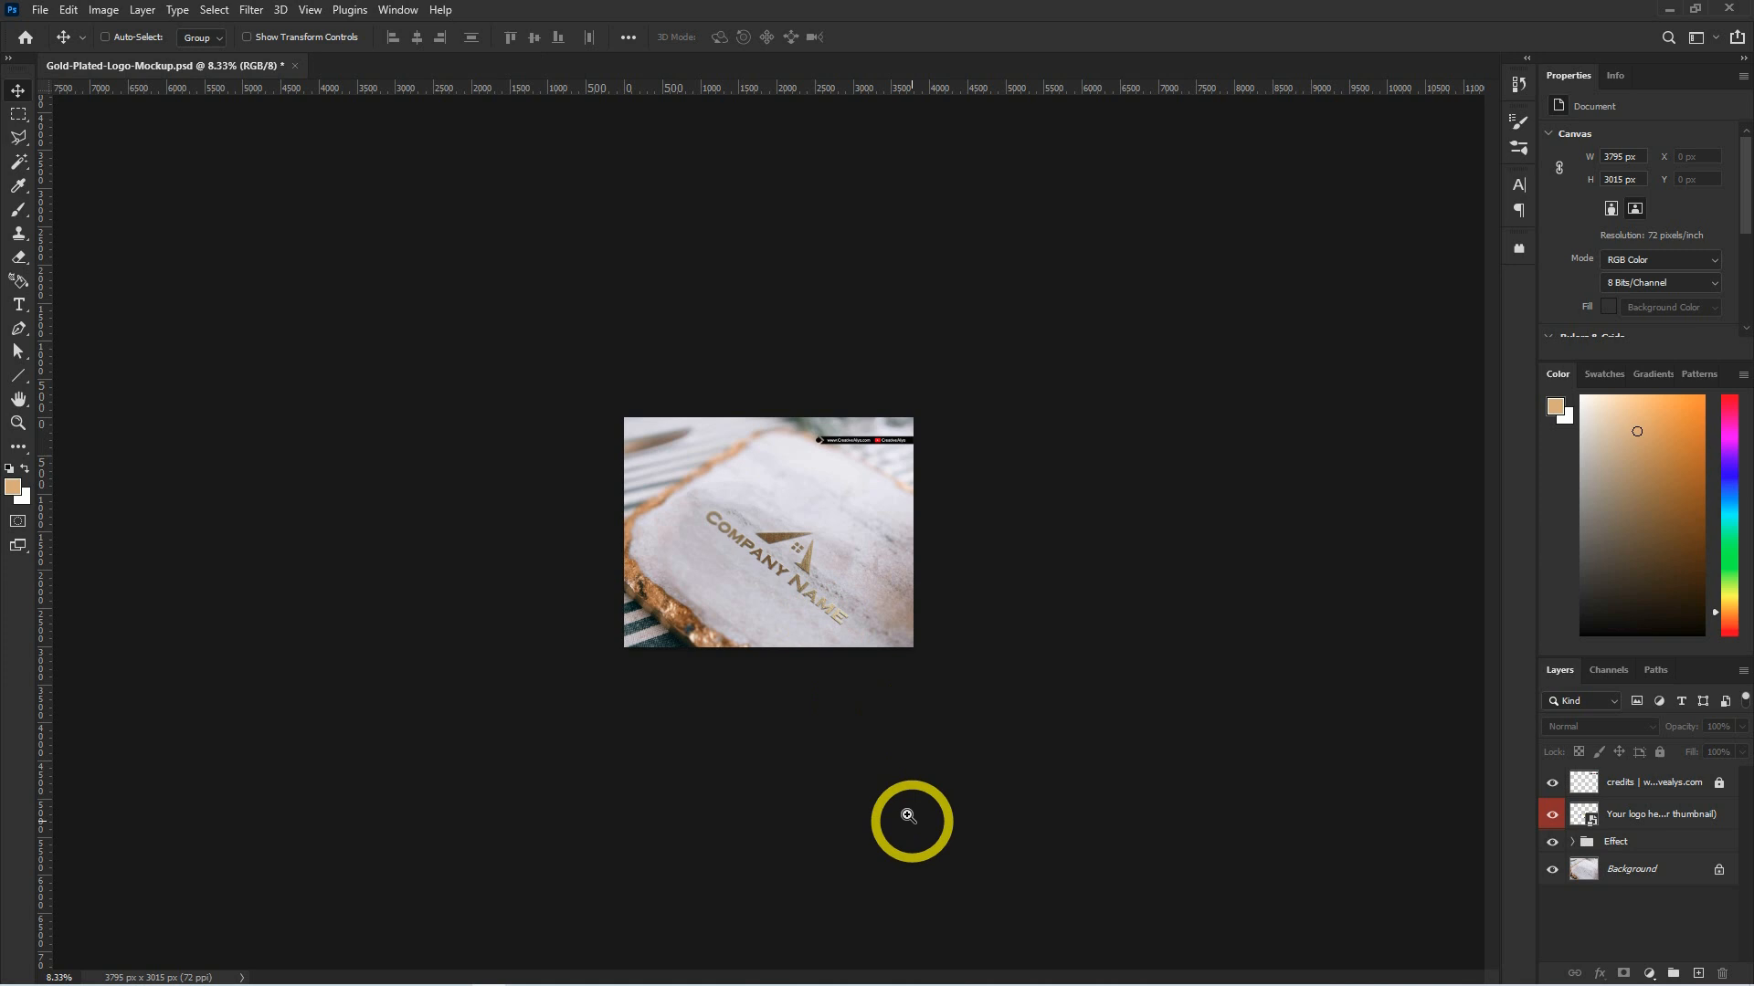
{"action": "left_click", "coordinate": [801, 590]}
{"action": "left_click", "coordinate": [938, 670]}
{"action": "left_click_drag", "start_coordinate": [1240, 687], "coordinate": [1329, 652]}
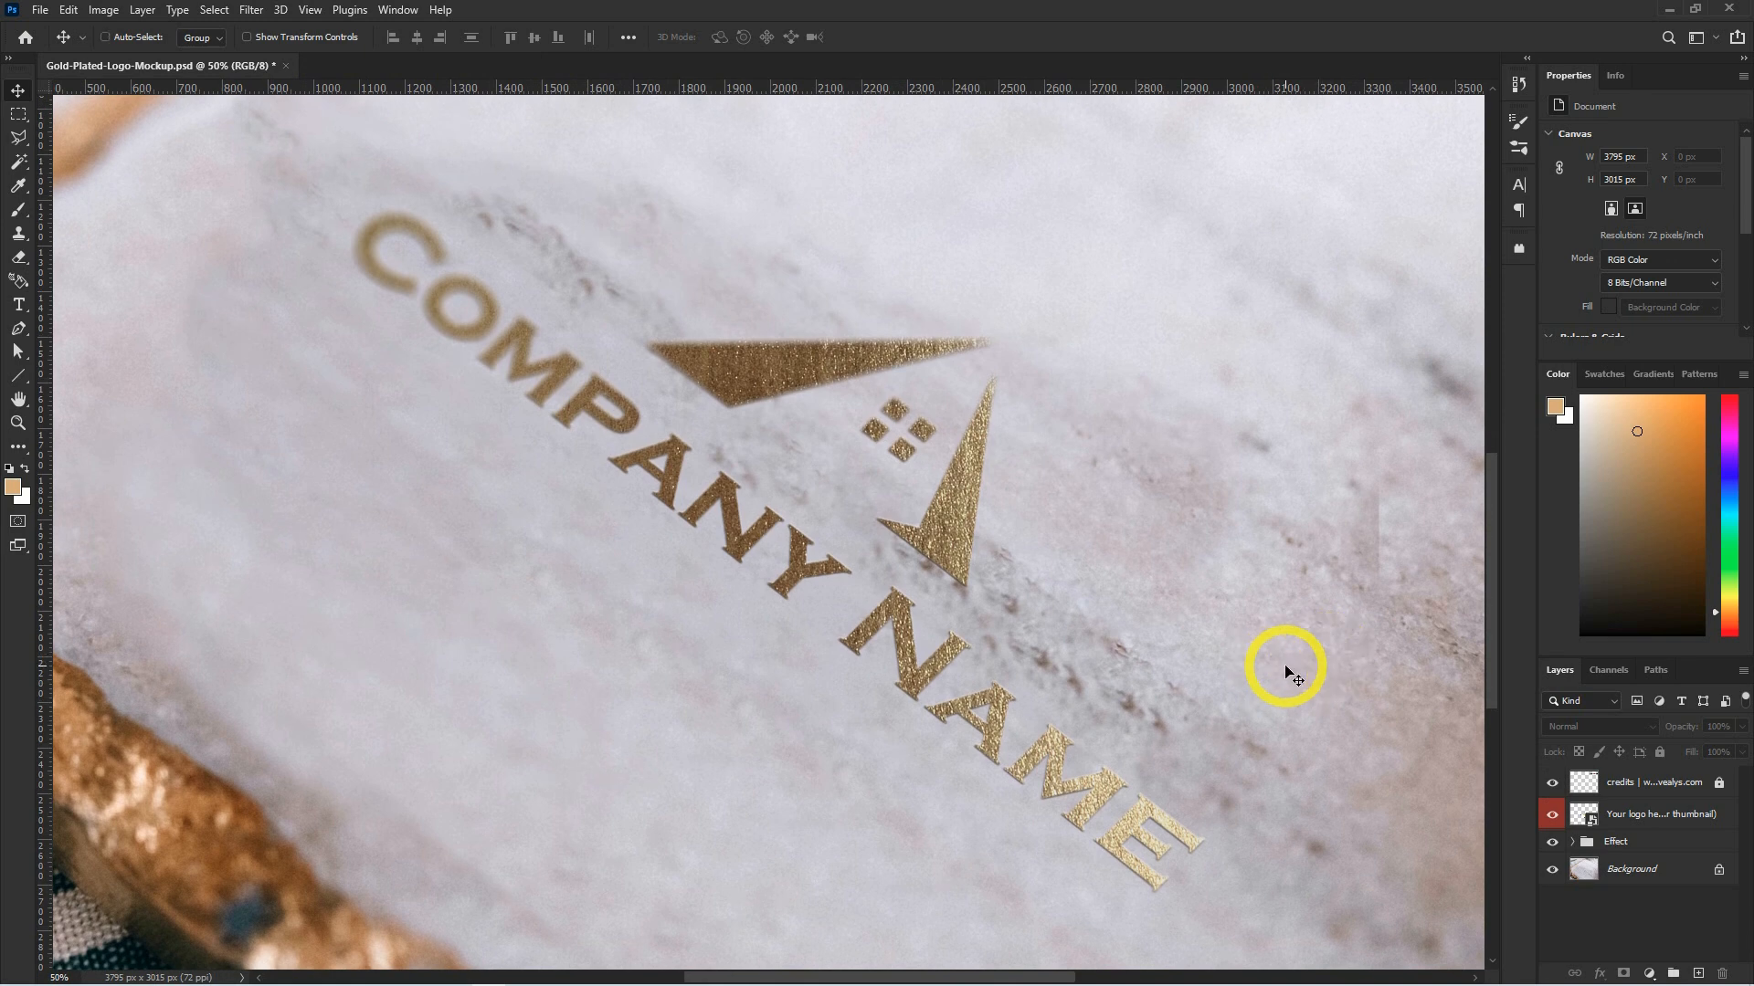
{"action": "key", "text": "ctrl+minus"}
{"action": "key", "text": "ctrl+minus"}
{"action": "key", "text": "ctrl+minus"}
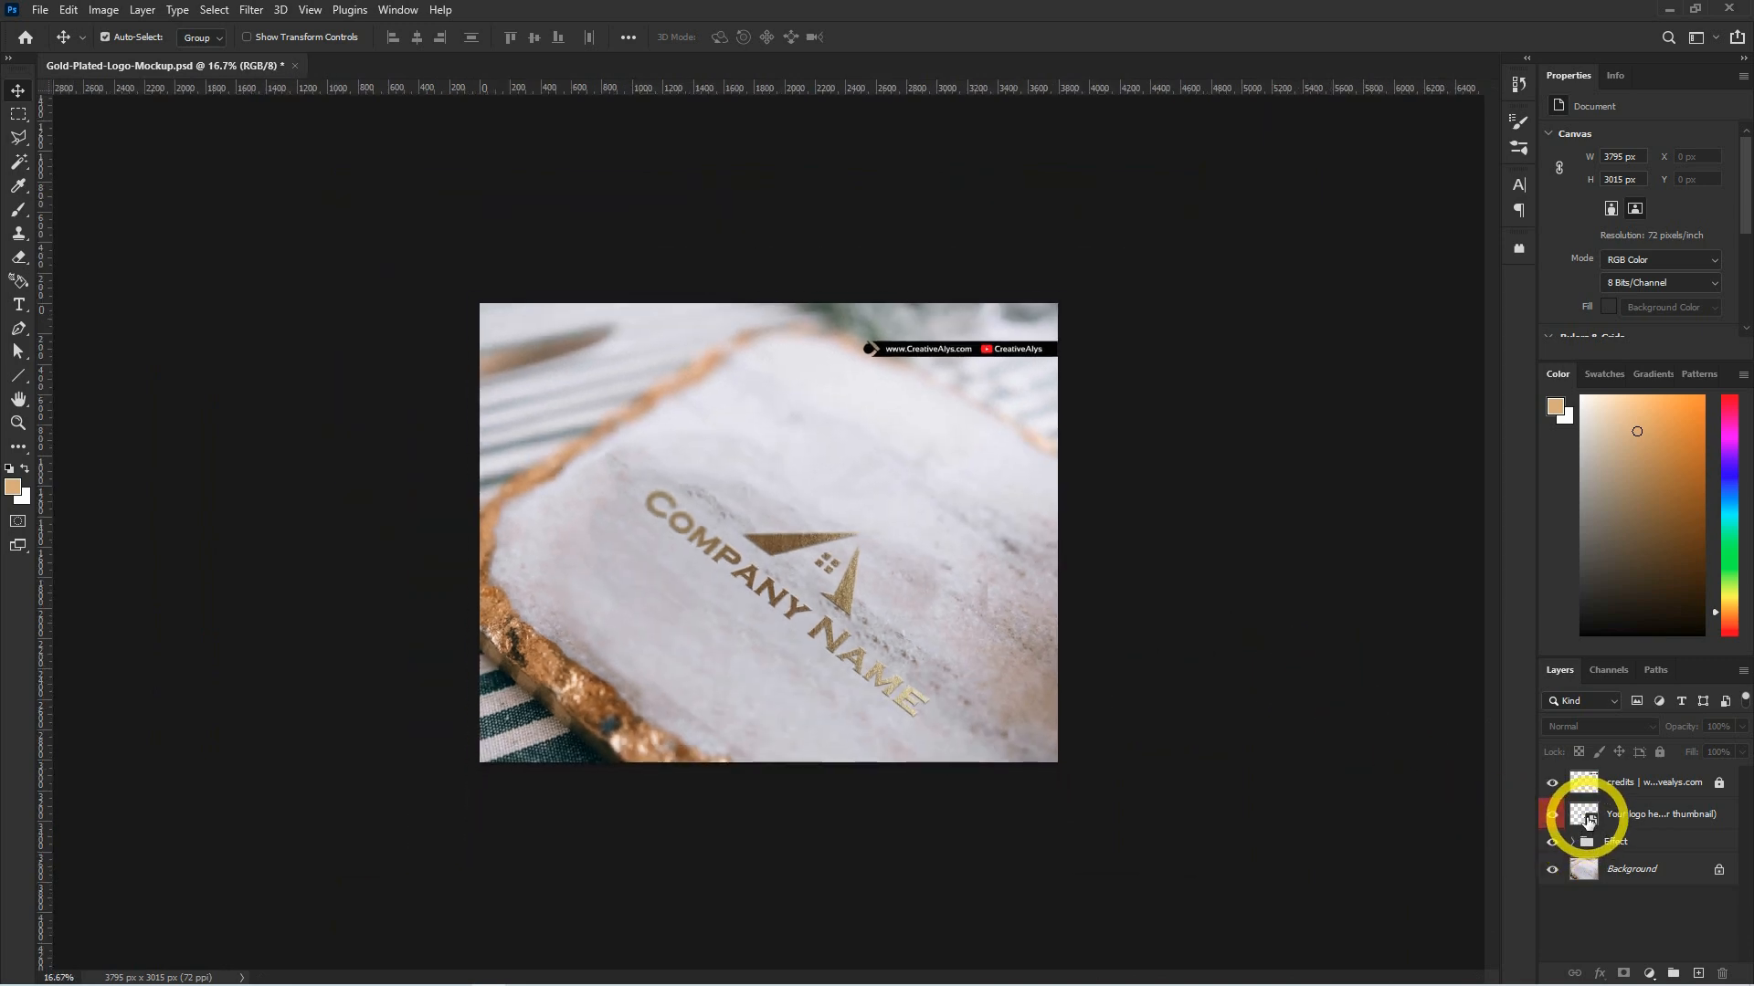
Reopen the mockup's logo smart object and copy the three-part swirl "Company Name" logo from Illustrator.
{"action": "double_click", "coordinate": [1586, 818]}
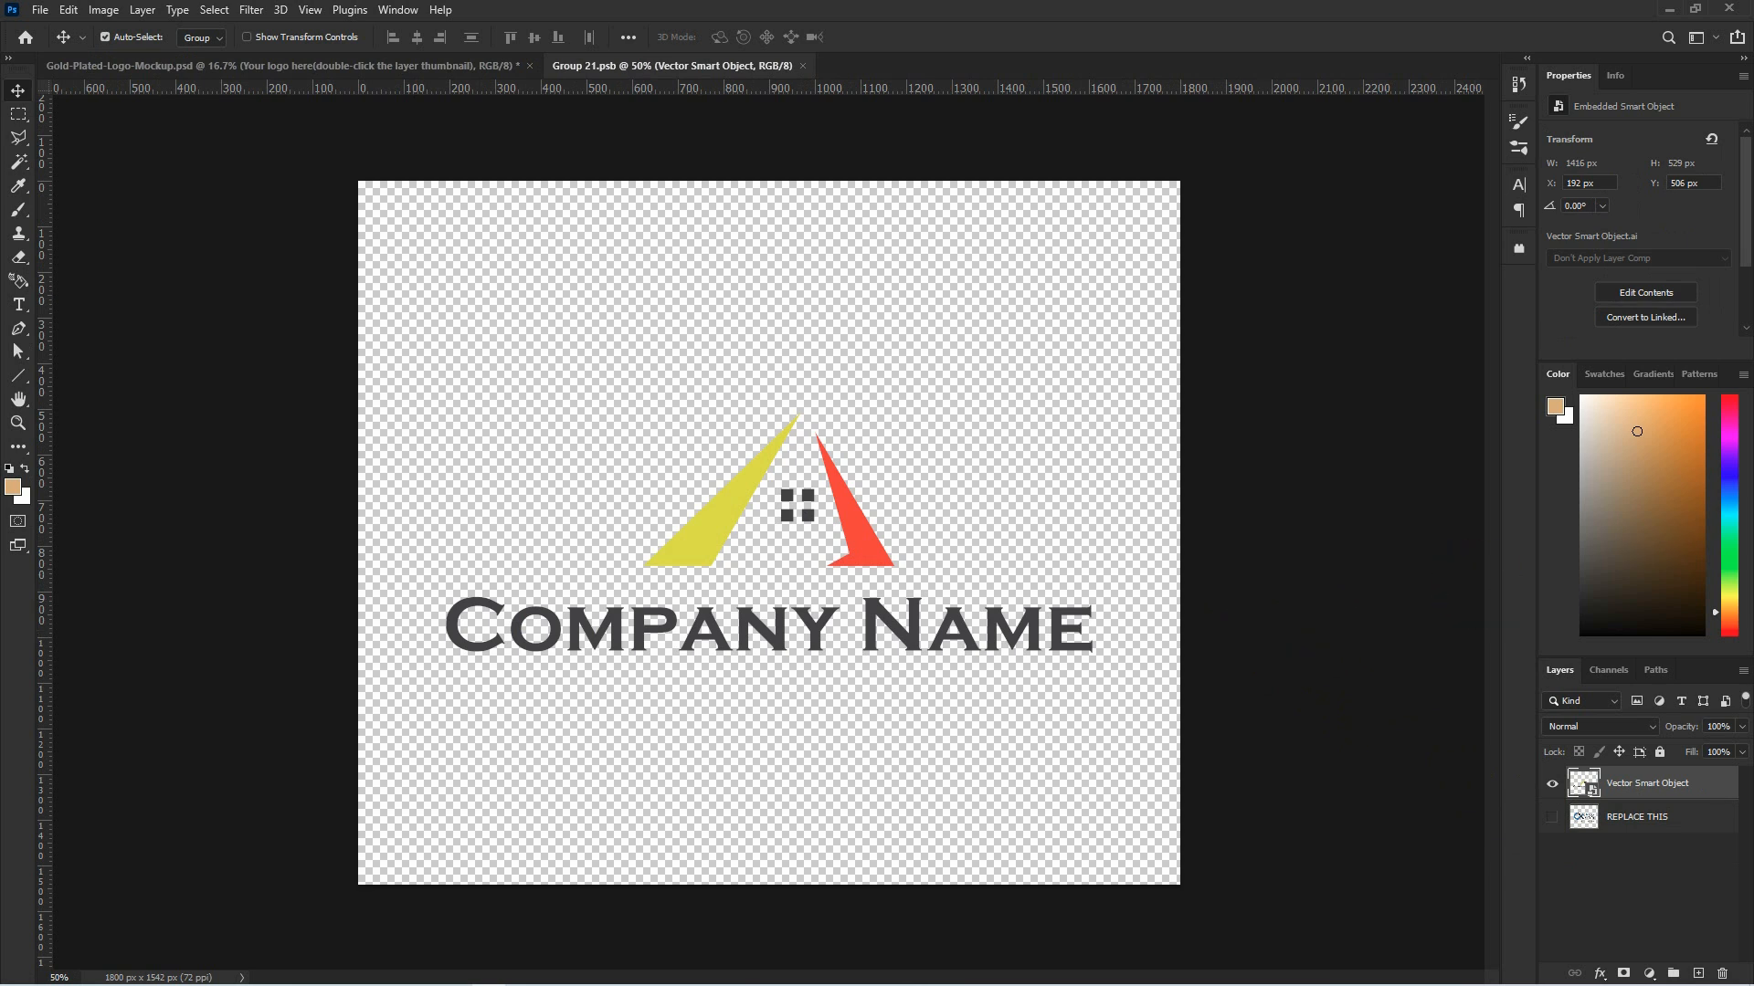
{"action": "key", "text": "alt+Tab"}
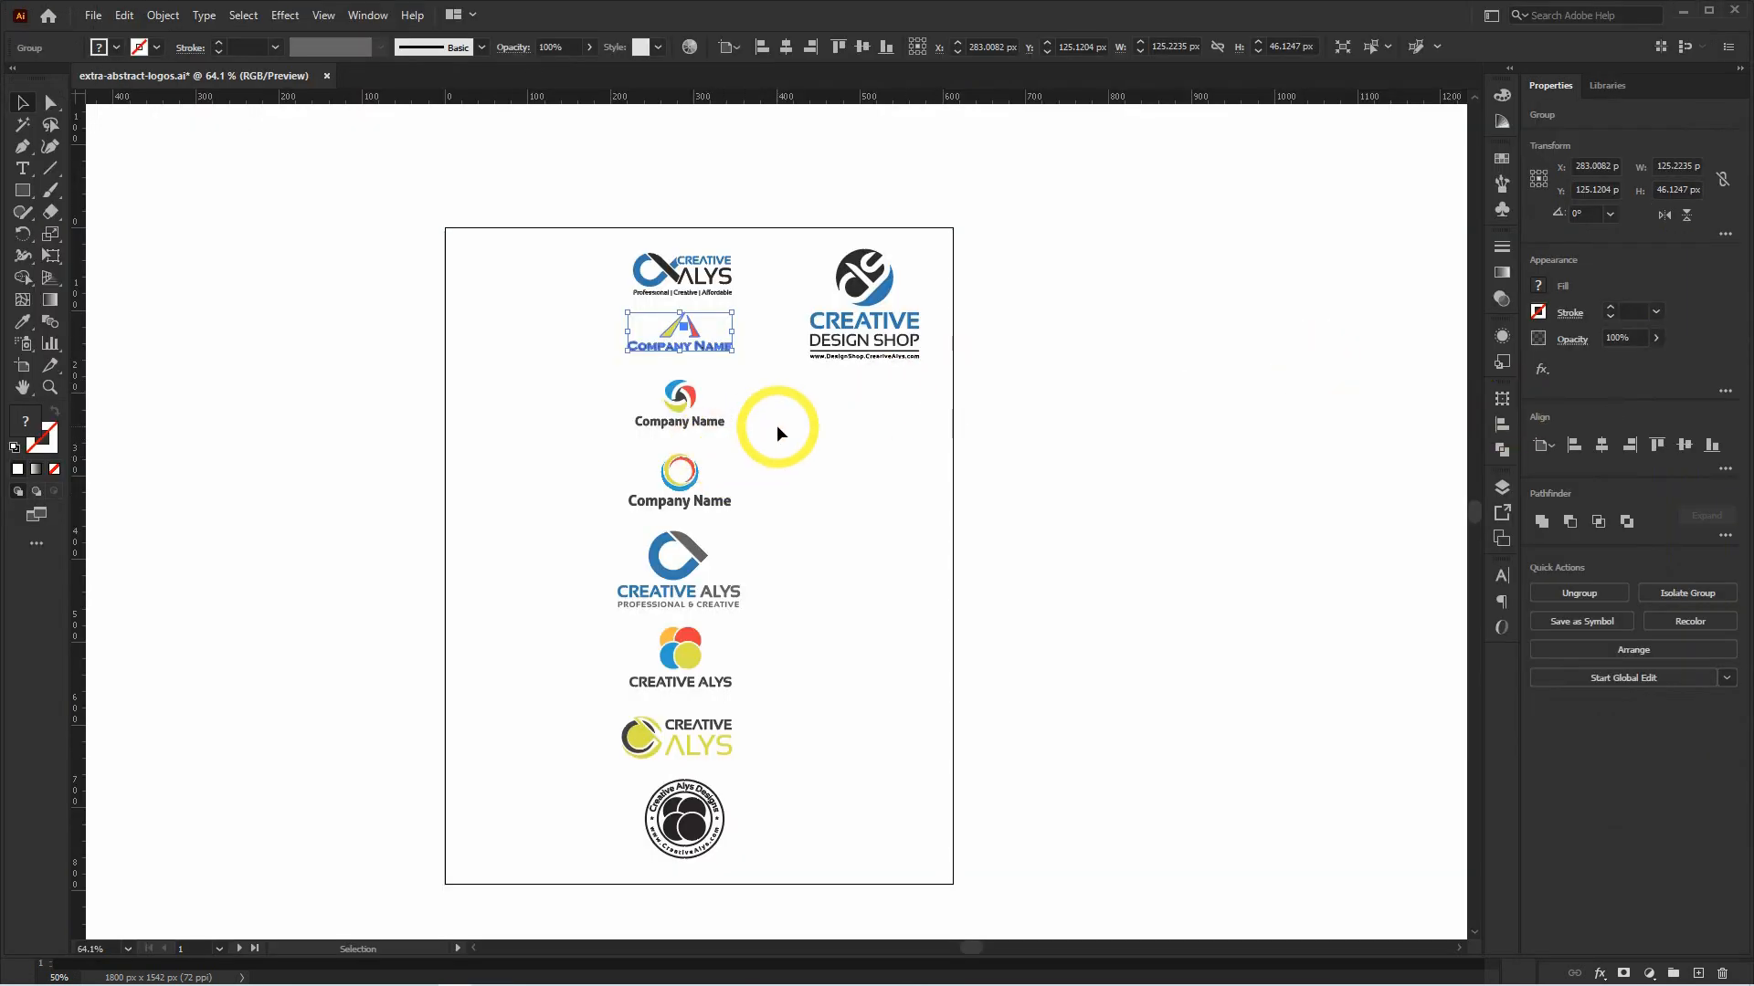
{"action": "left_click_drag", "start_coordinate": [758, 440], "coordinate": [610, 381]}
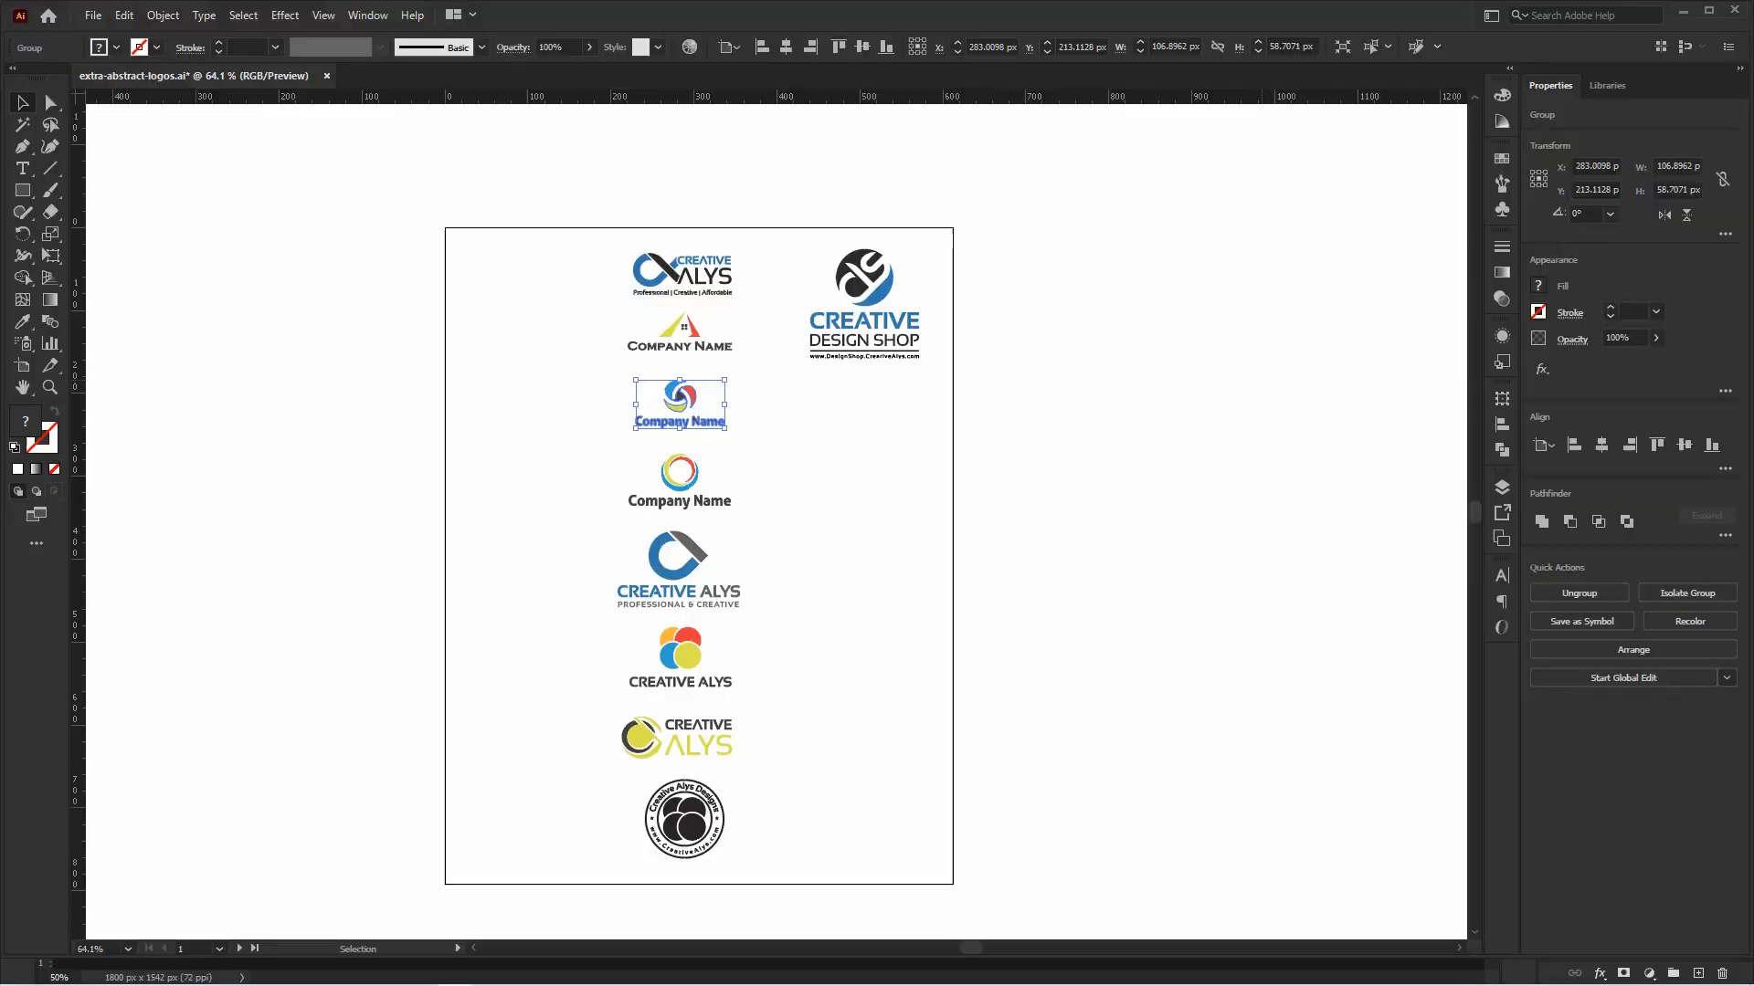
{"action": "key", "text": "alt+Tab"}
Paste the swirl logo as a Shape Layer and enlarge it about its centre to span most of the canvas width.
{"action": "key", "text": "ctrl+v"}
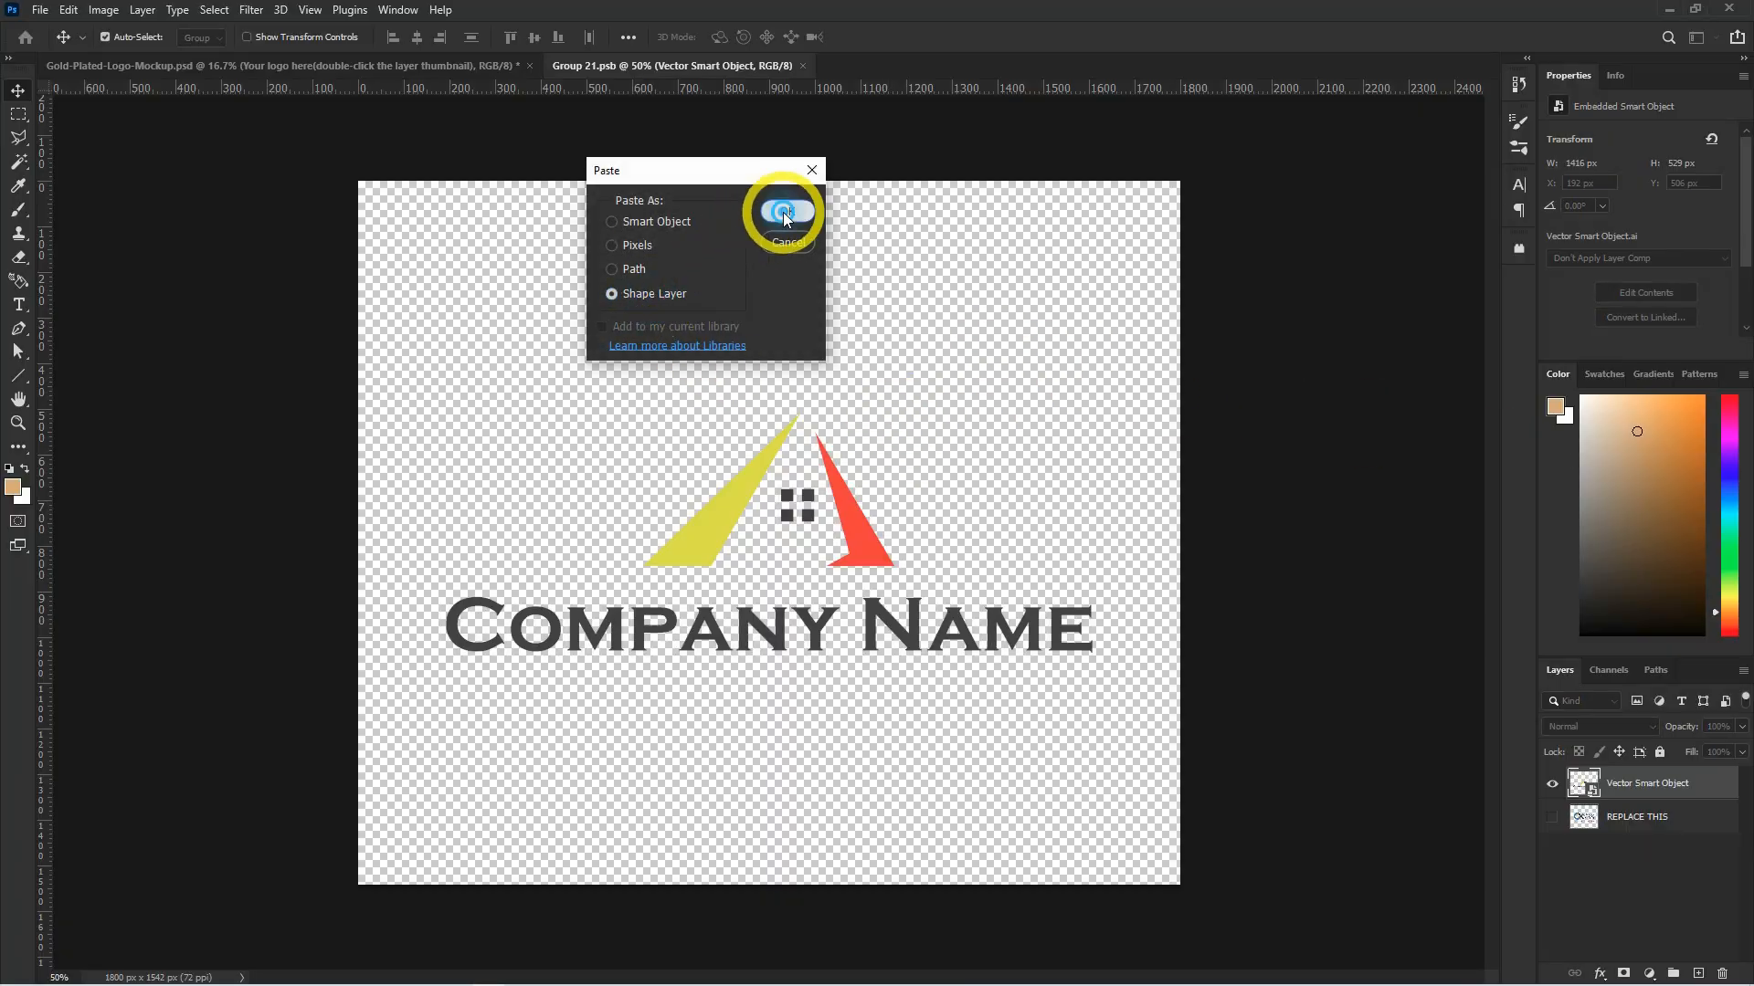
{"action": "left_click", "coordinate": [785, 213]}
{"action": "key", "text": "ctrl+t"}
{"action": "left_click_drag", "start_coordinate": [787, 539], "coordinate": [1106, 763]}
{"action": "key", "text": "Return"}
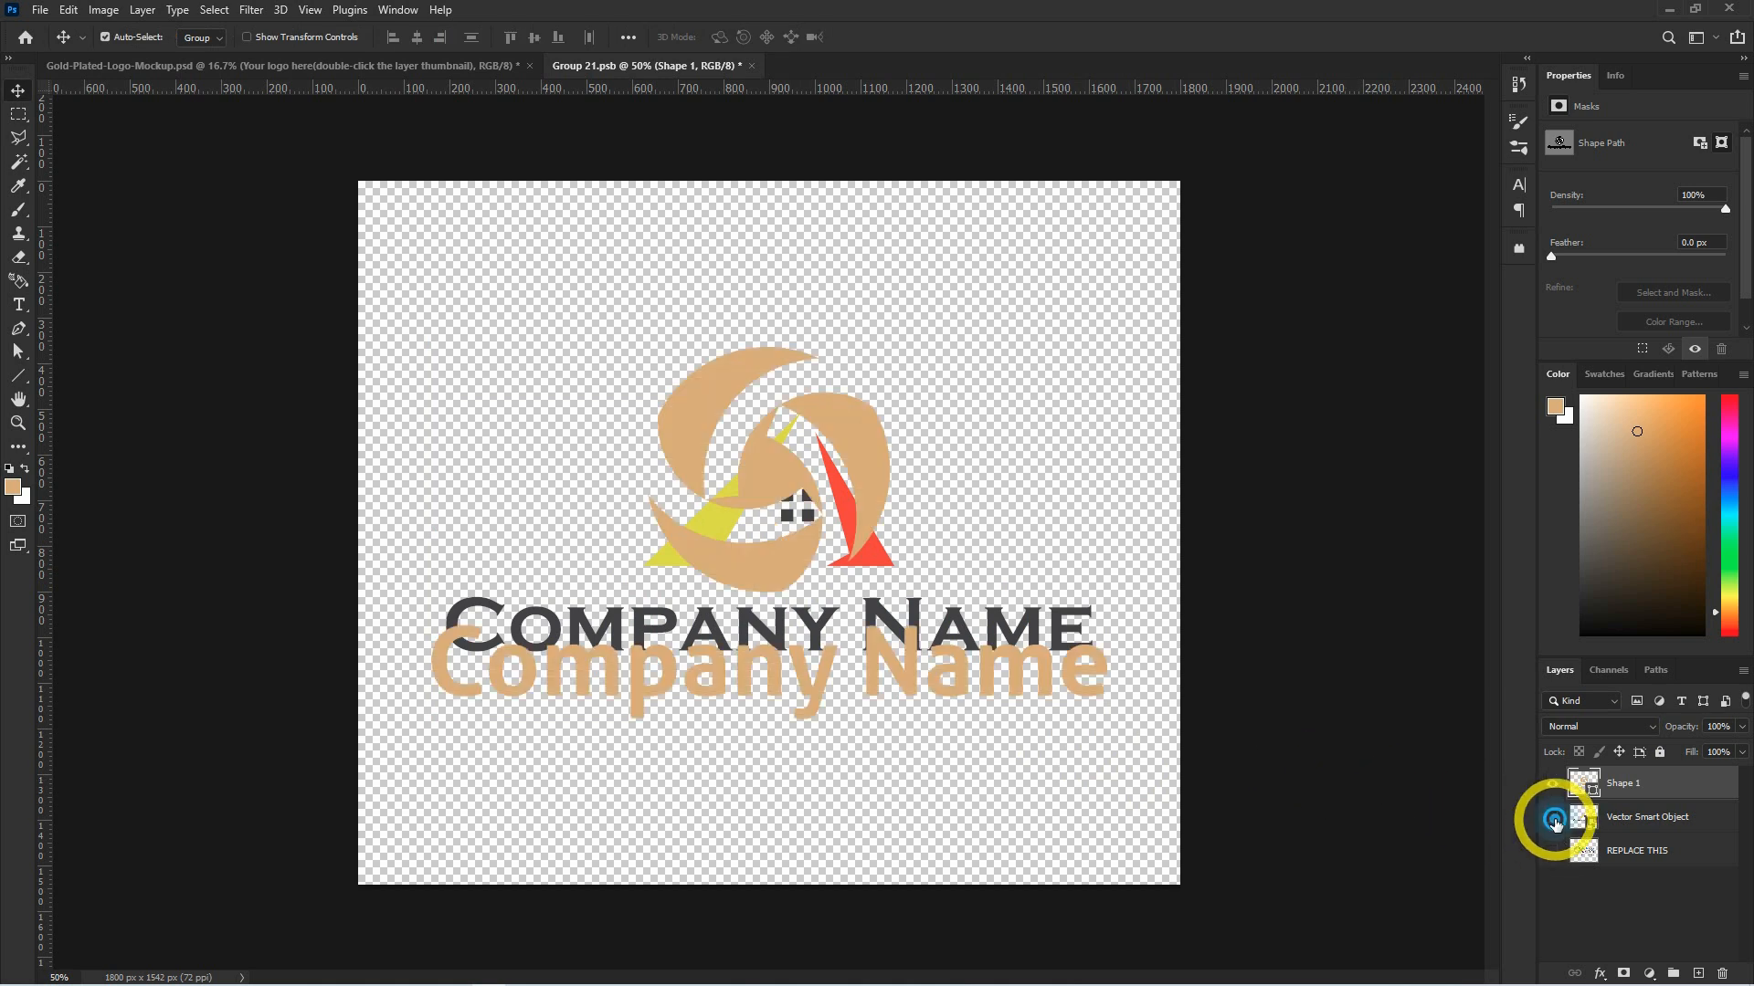
Hide the Vector Smart Object layer, then save and close the smart object document.
{"action": "left_click", "coordinate": [1552, 816]}
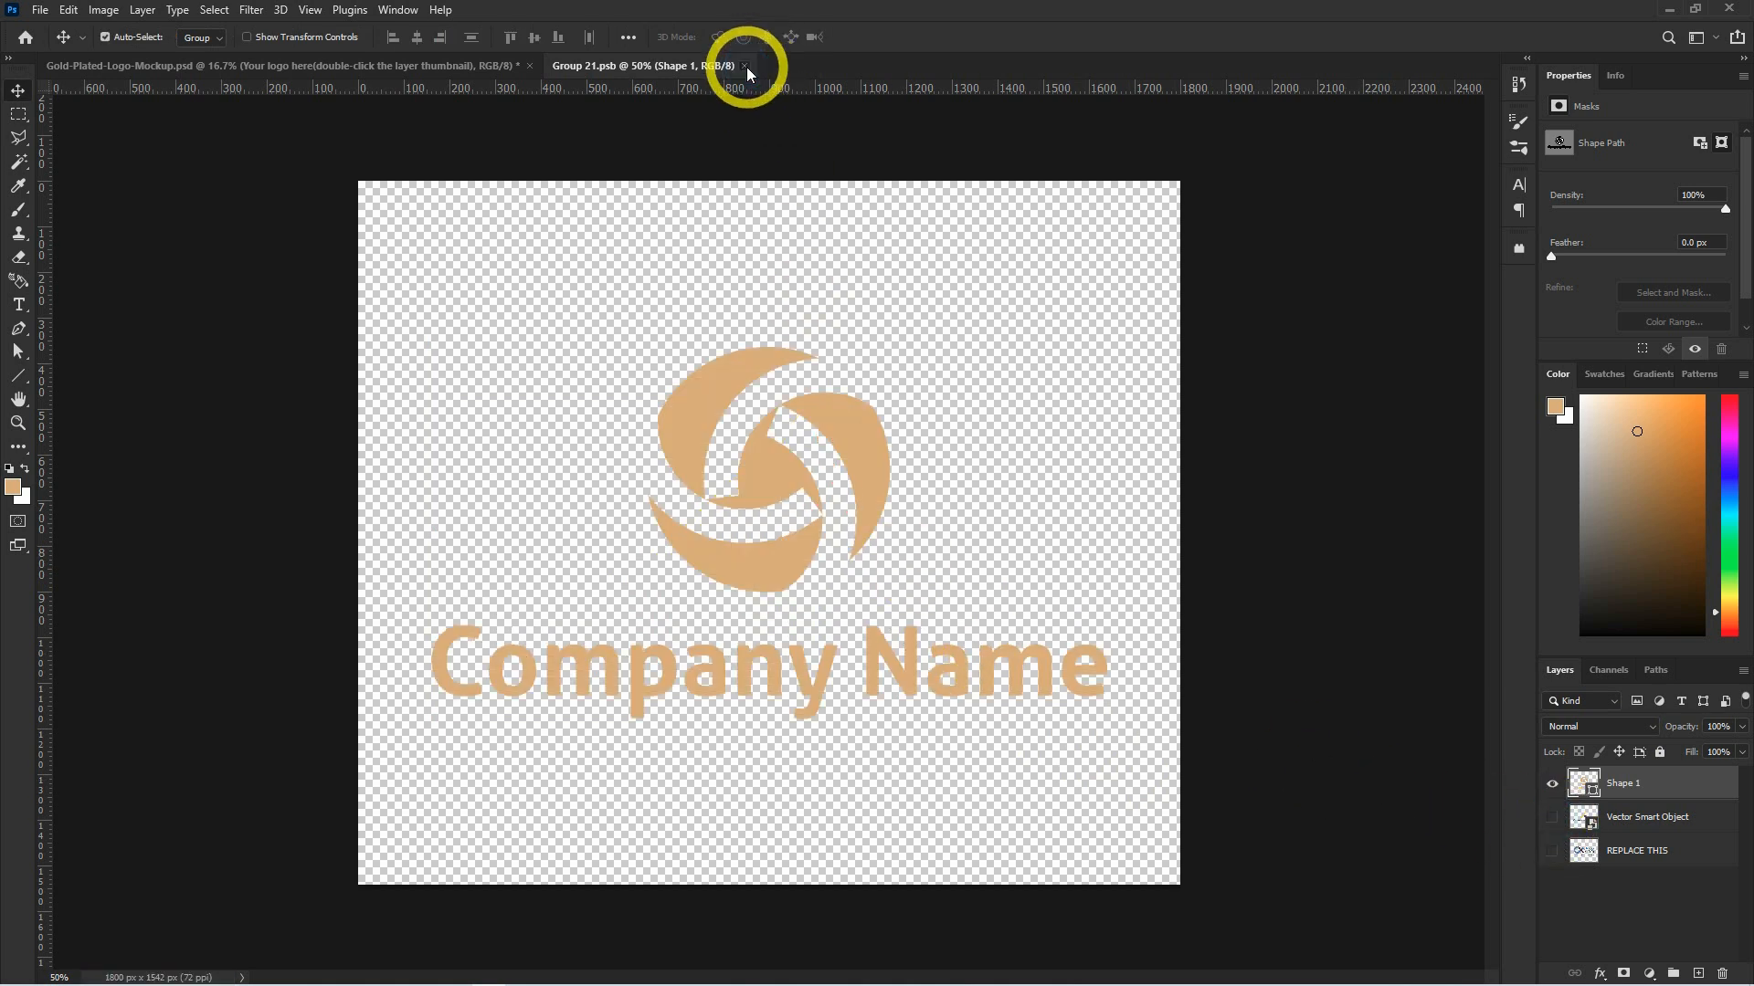
{"action": "left_click", "coordinate": [745, 66]}
Examine the gold foil effect on the swirl logo in the mockup, both close up and as a whole.
{"action": "left_click", "coordinate": [852, 577], "text": "ctrl"}
{"action": "left_click_drag", "start_coordinate": [1149, 742], "coordinate": [1171, 702]}
{"action": "left_click", "coordinate": [901, 594], "text": "ctrl"}
{"action": "left_click_drag", "start_coordinate": [1148, 607], "coordinate": [1139, 502]}
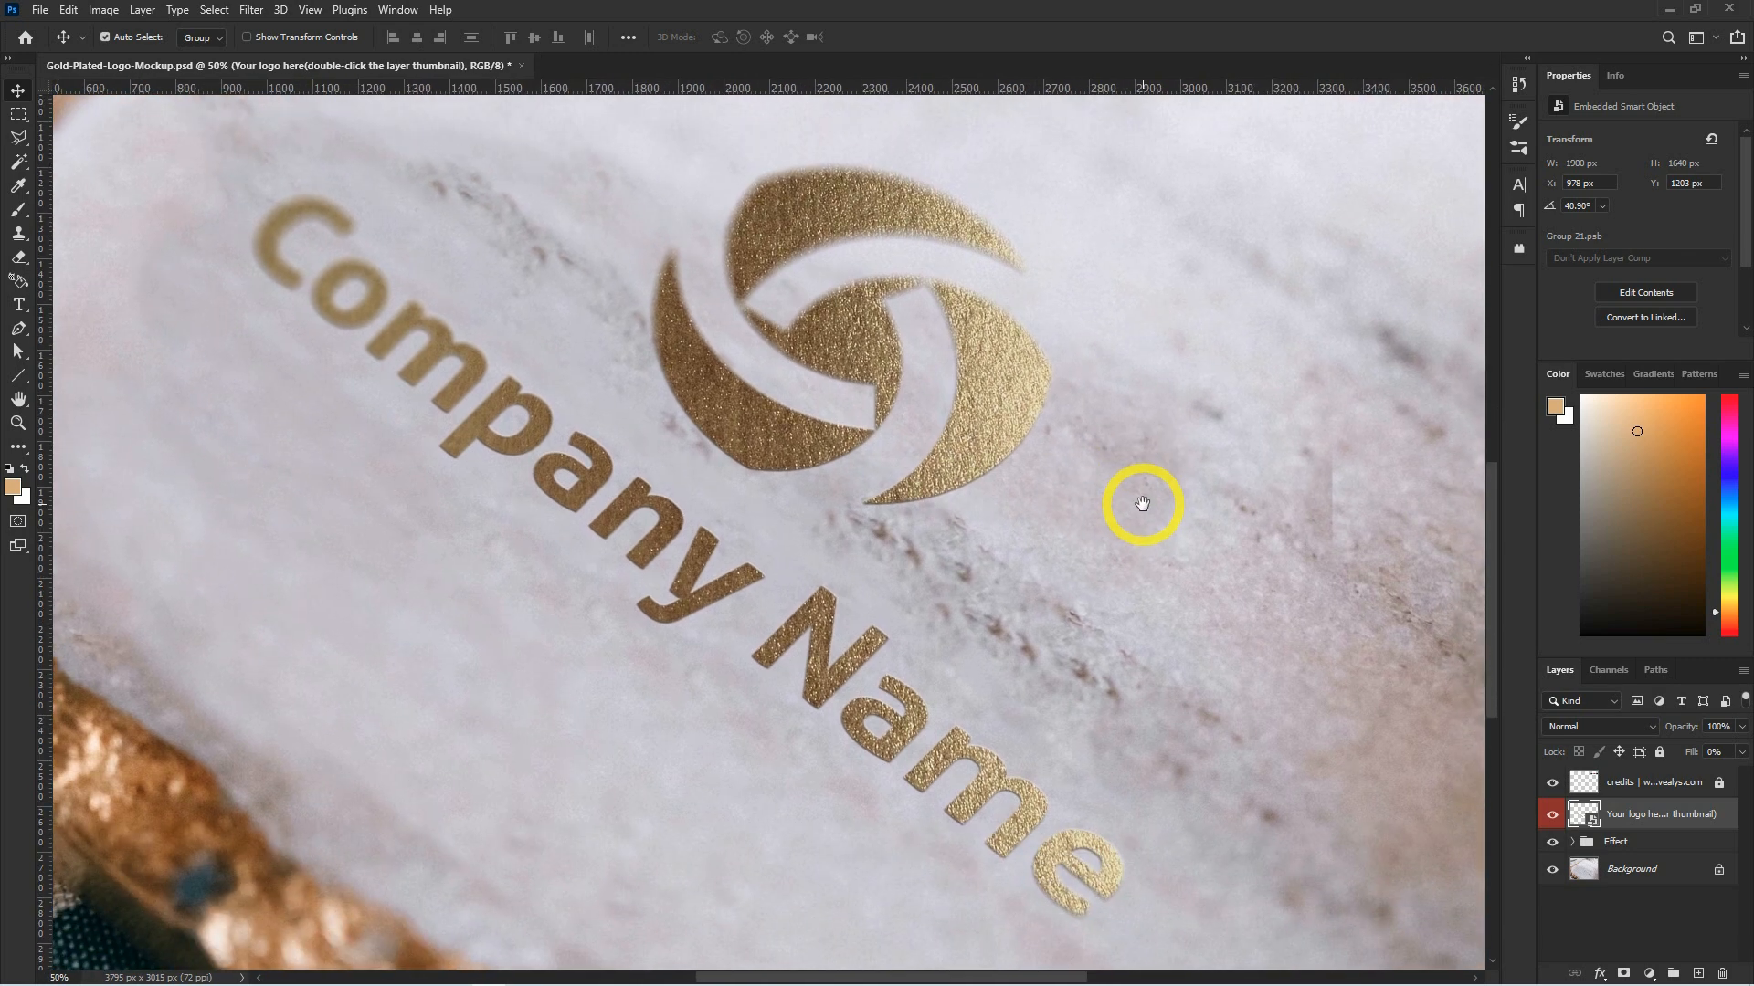
{"action": "key", "text": "ctrl+minus"}
{"action": "key", "text": "ctrl+minus"}
{"action": "key", "text": "ctrl+minus"}
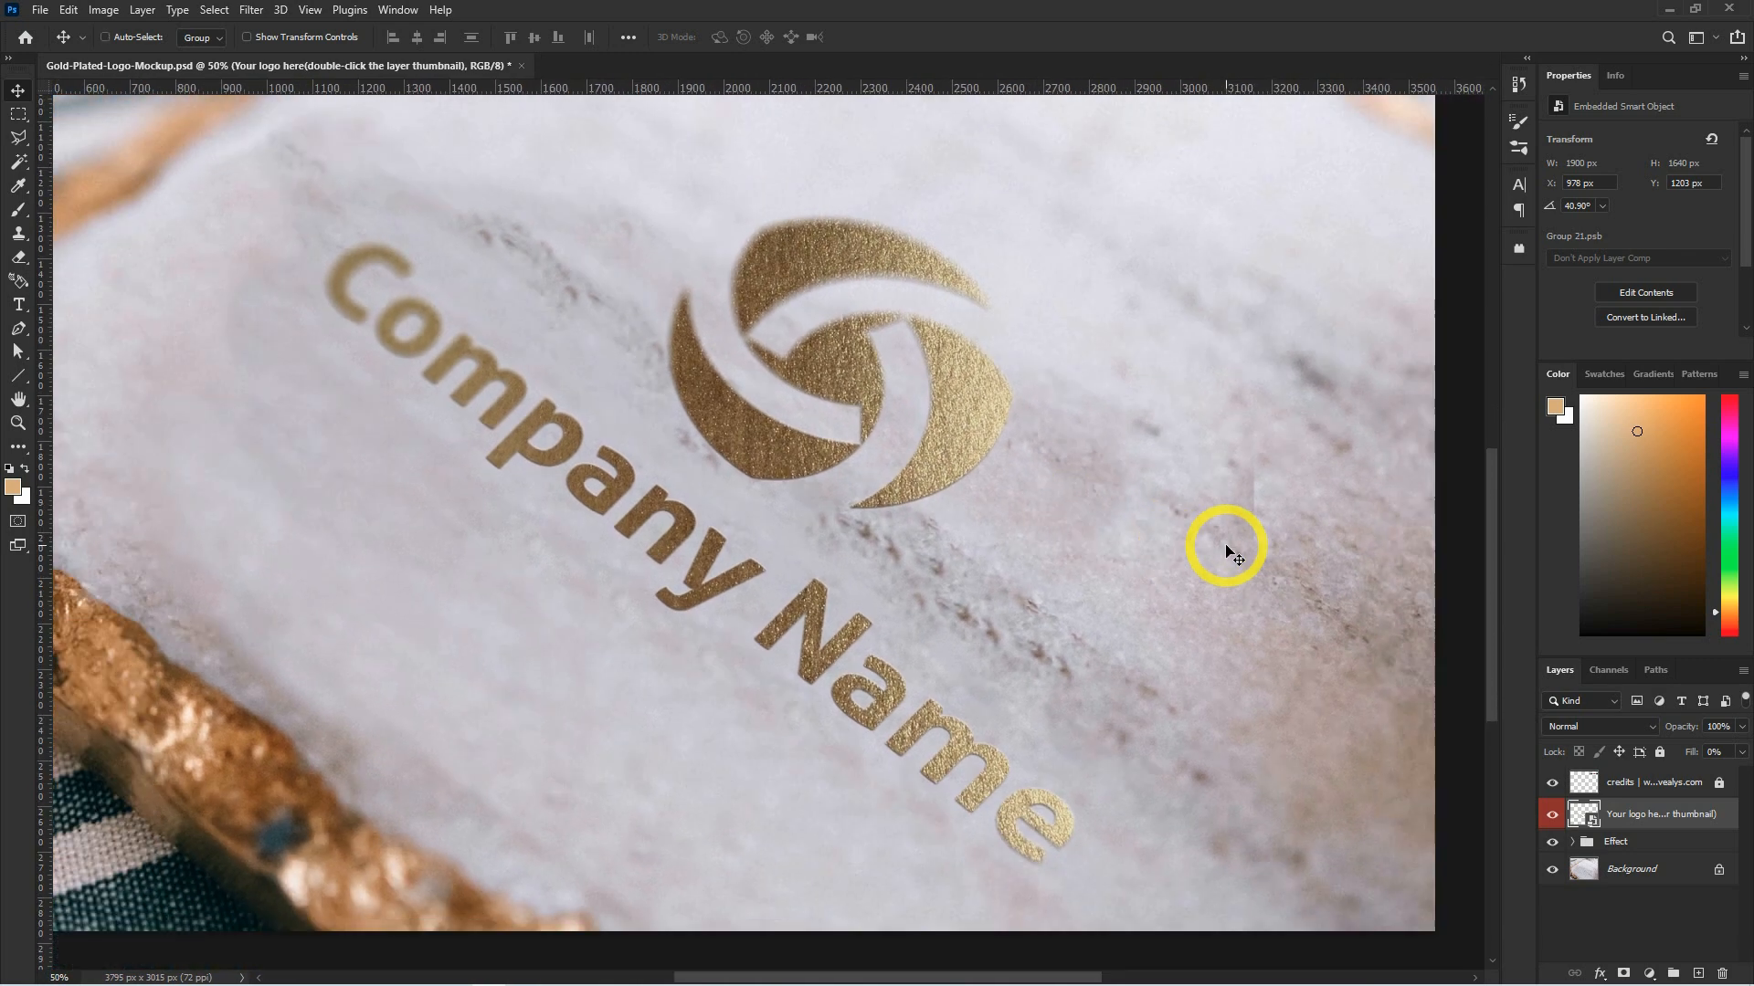
{"action": "left_click", "coordinate": [886, 571], "text": "ctrl"}
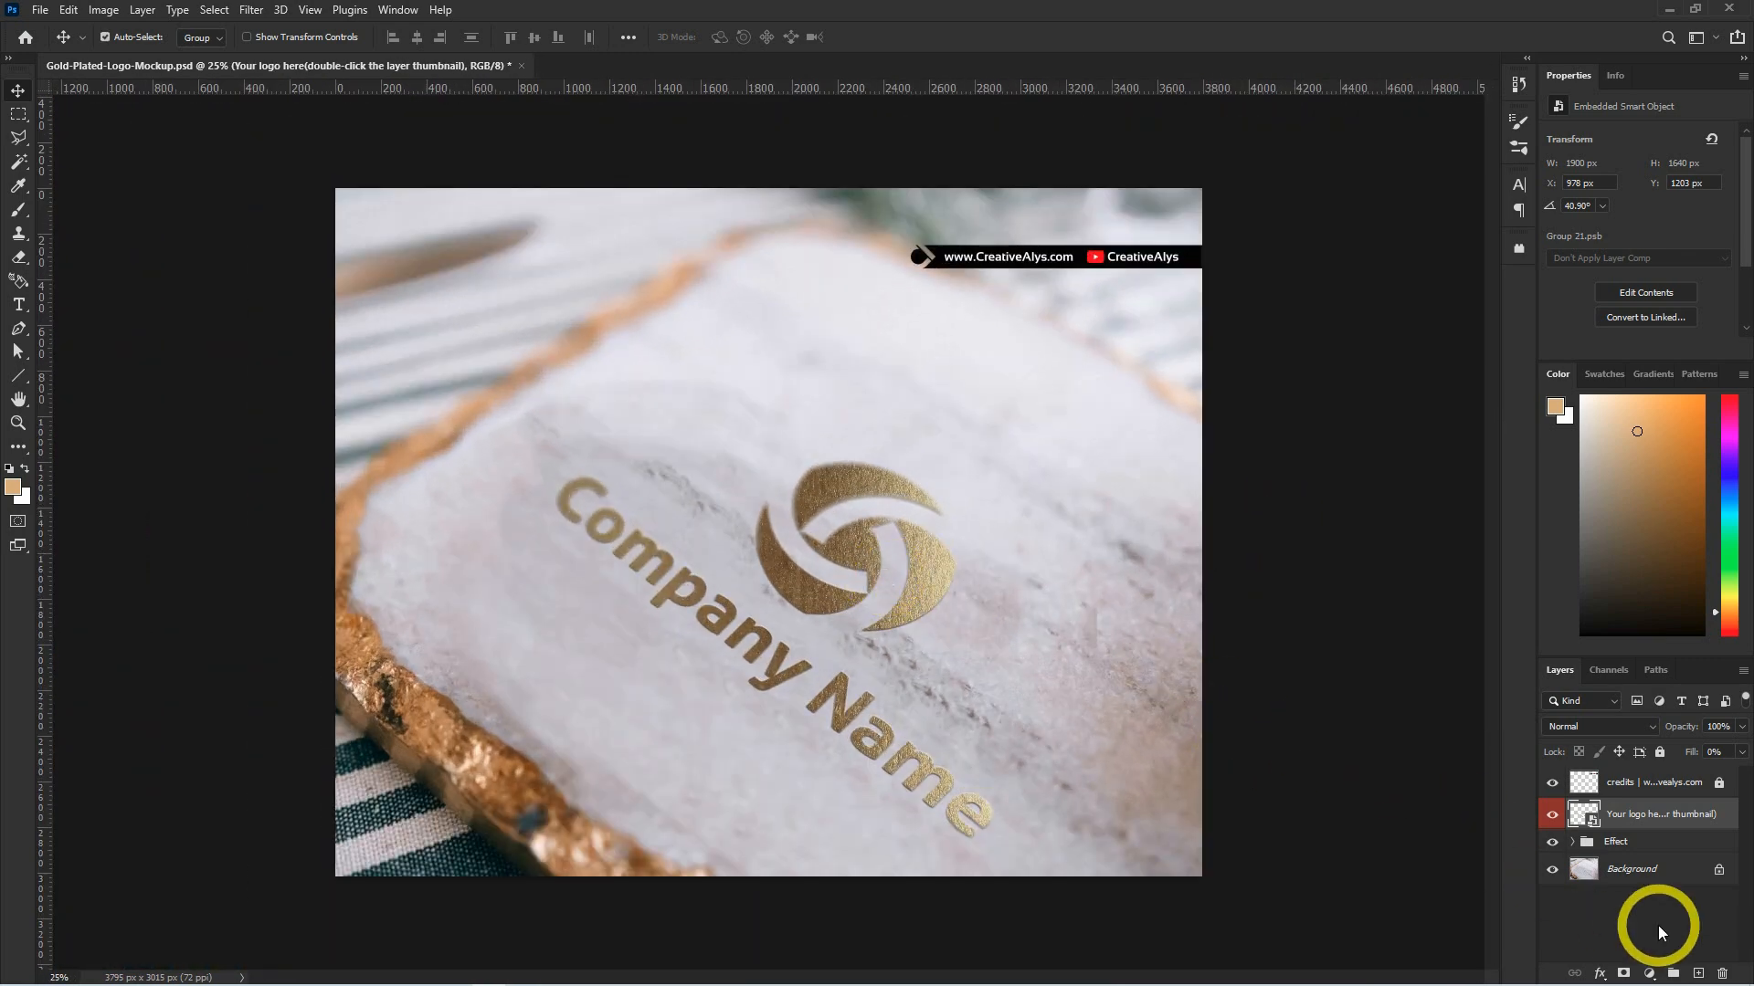
Reopen the logo smart object and add the circular ring "Company Name" logo from Illustrator as an enlarged, centred Shape Layer.
{"action": "double_click", "coordinate": [1585, 815]}
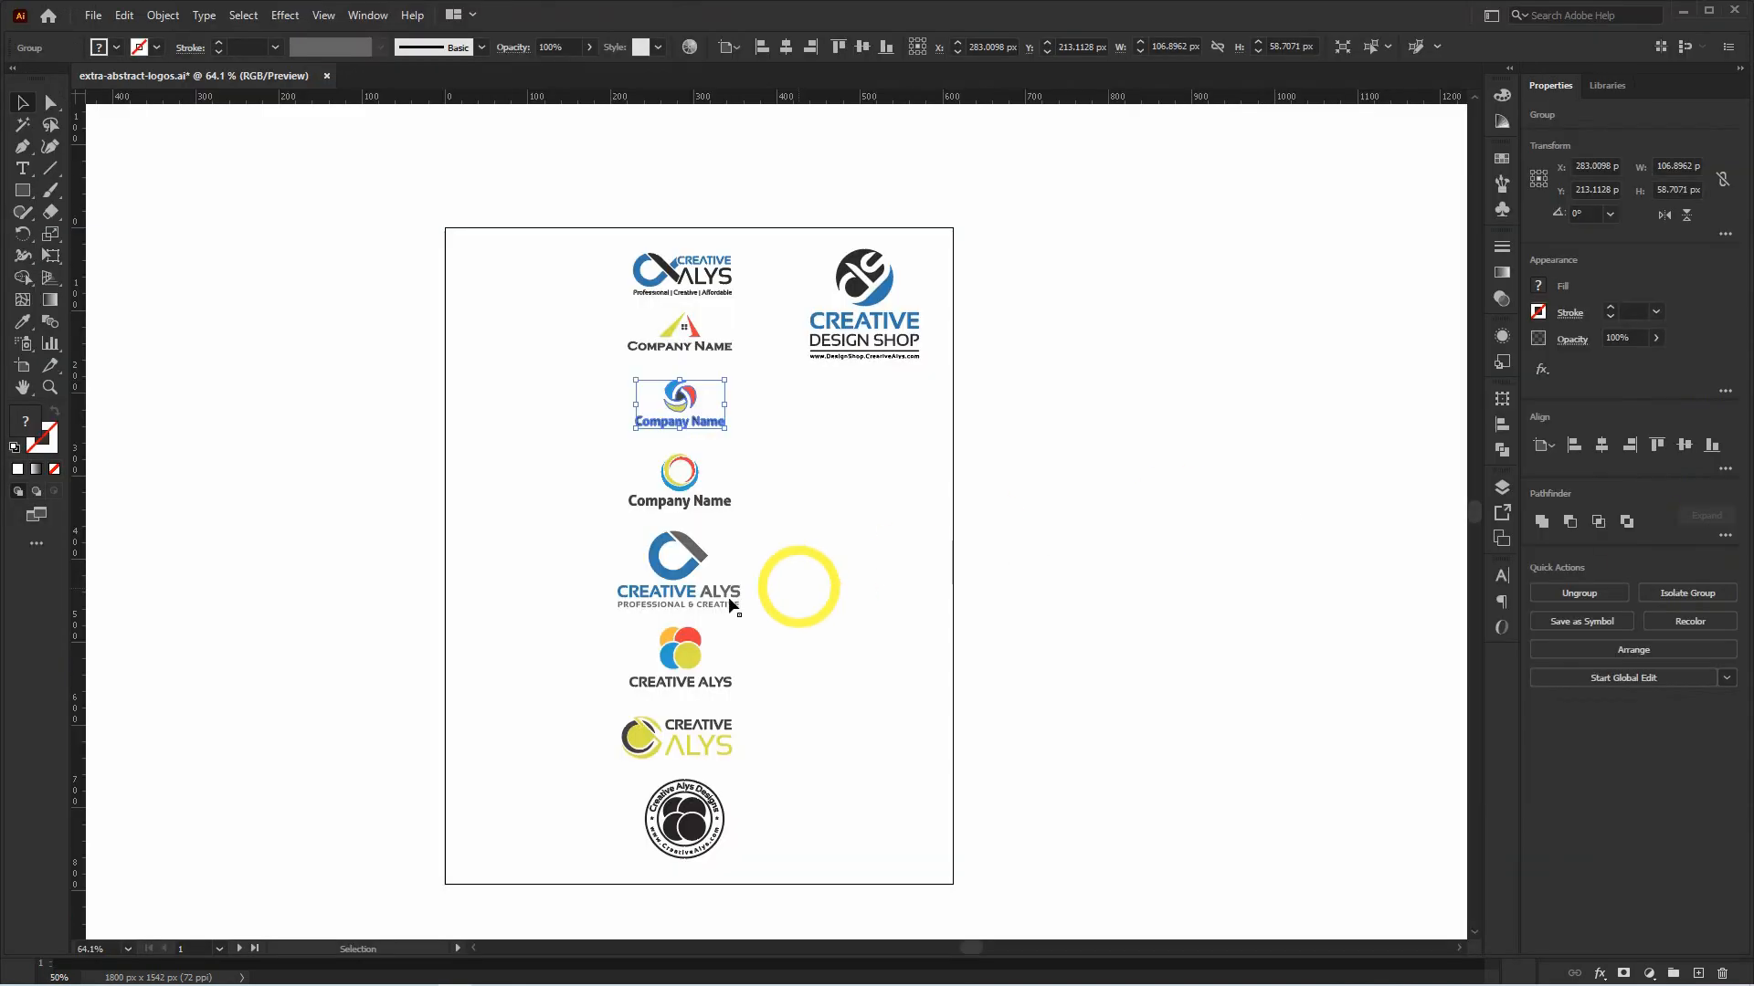
{"action": "left_click_drag", "start_coordinate": [744, 509], "coordinate": [603, 461]}
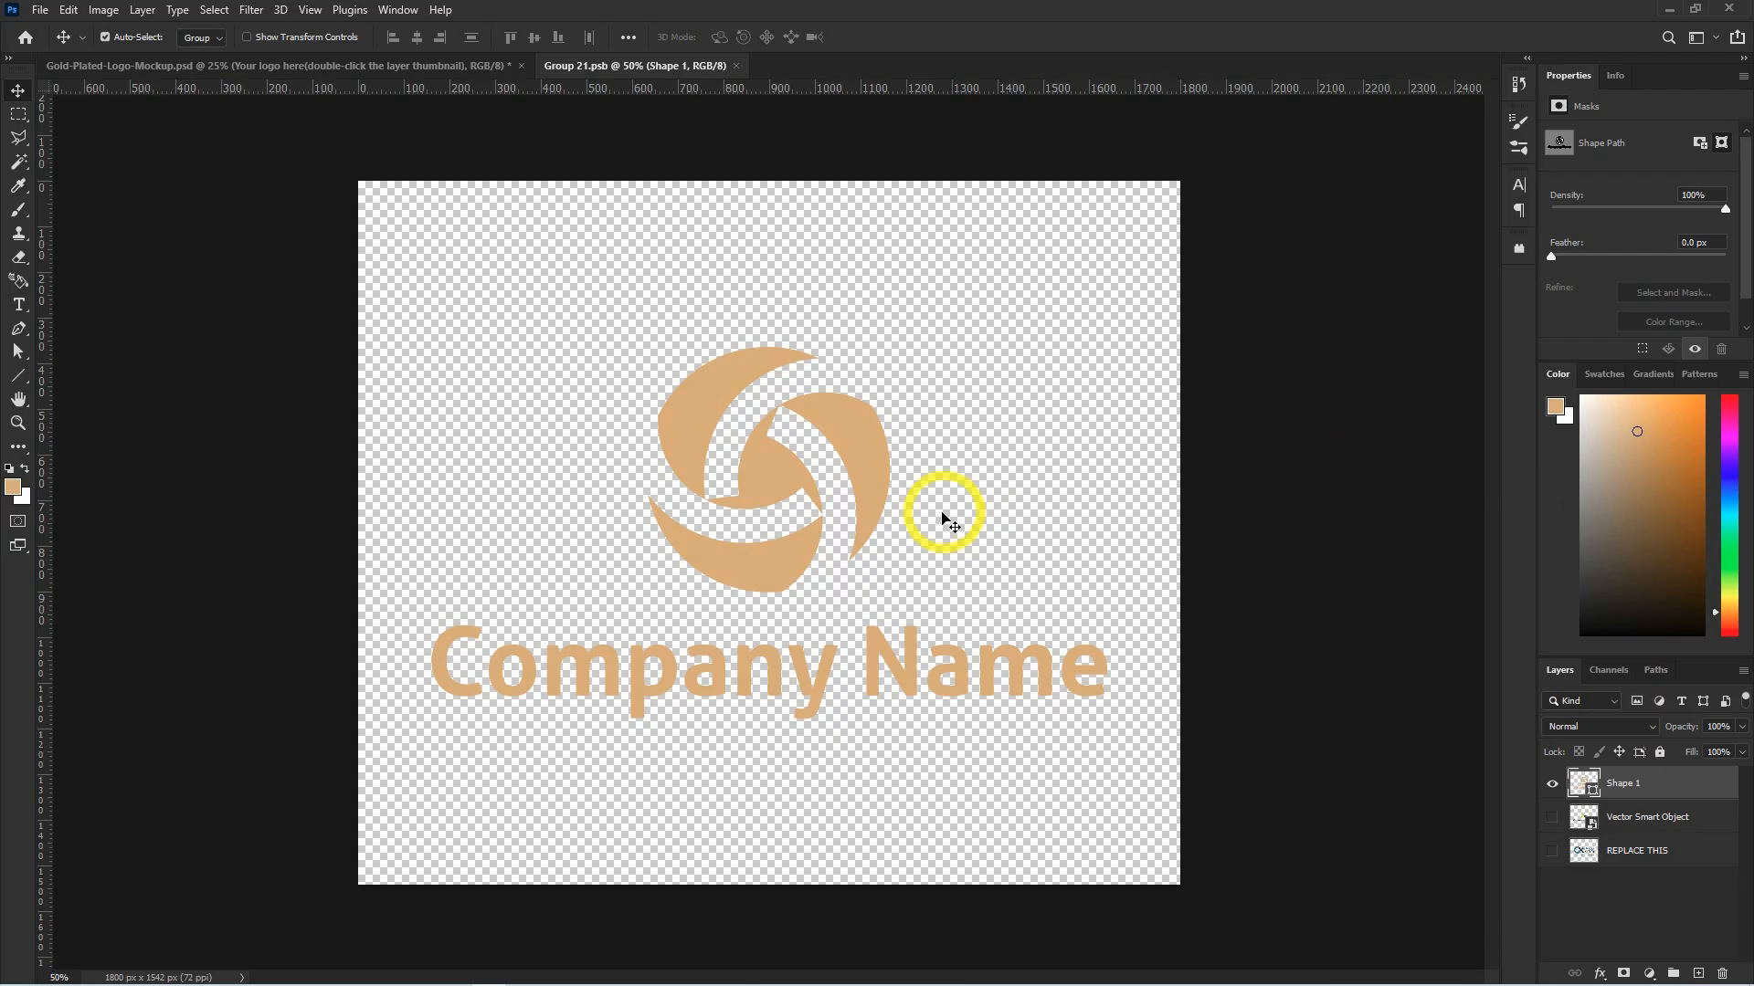
{"action": "key", "text": "ctrl+v"}
{"action": "left_click", "coordinate": [793, 216]}
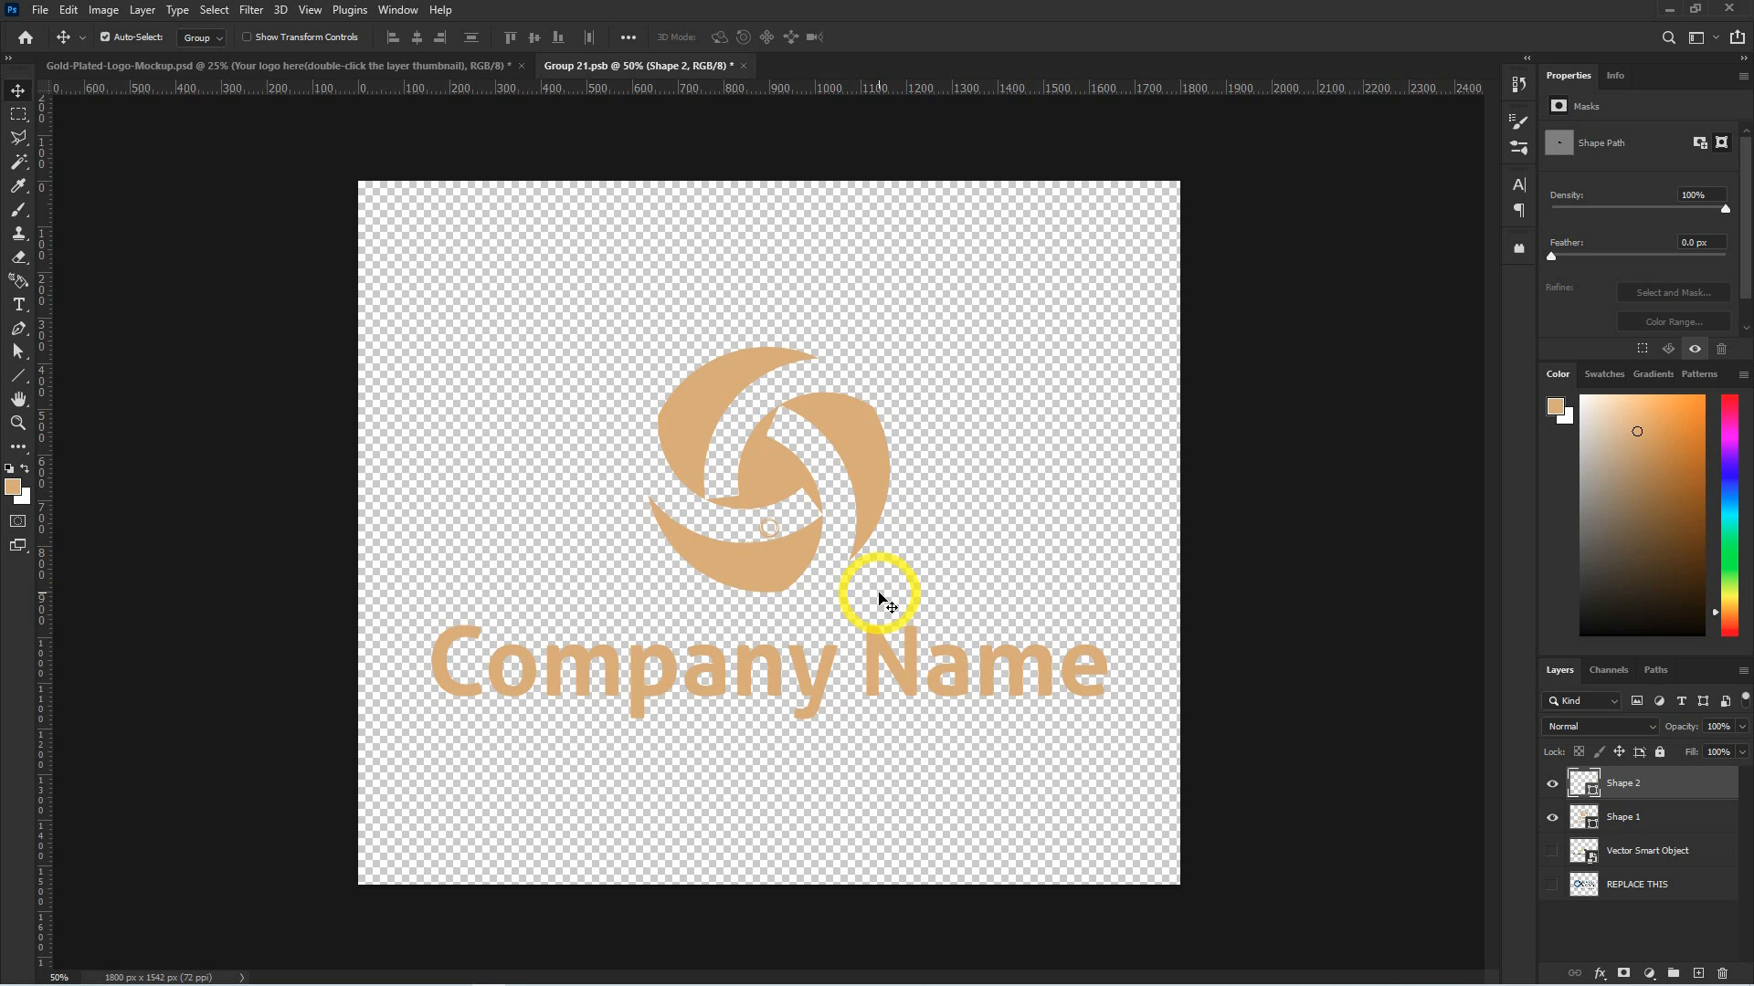
{"action": "key", "text": "ctrl+t"}
{"action": "left_click_drag", "start_coordinate": [798, 551], "coordinate": [1065, 753]}
{"action": "key", "text": "Return"}
Hide the Shape 1 layer, then save and close the smart object document.
{"action": "left_click", "coordinate": [1555, 820]}
{"action": "key", "text": "ctrl+s"}
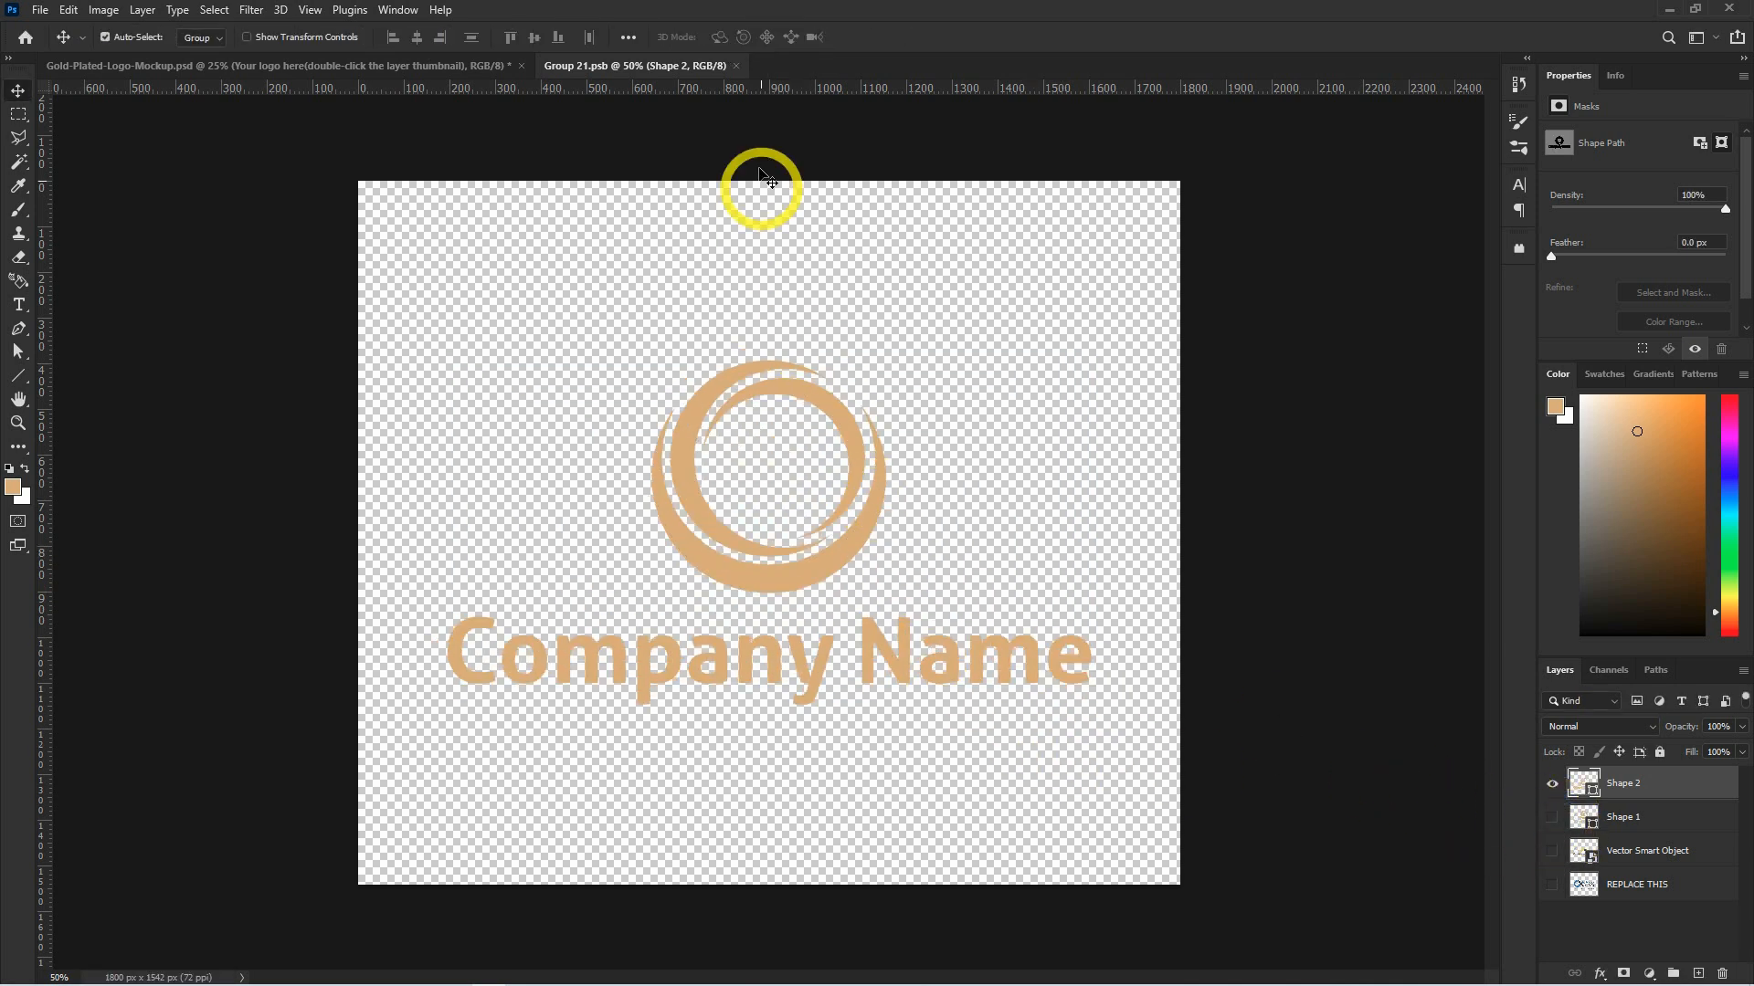
{"action": "left_click", "coordinate": [736, 66]}
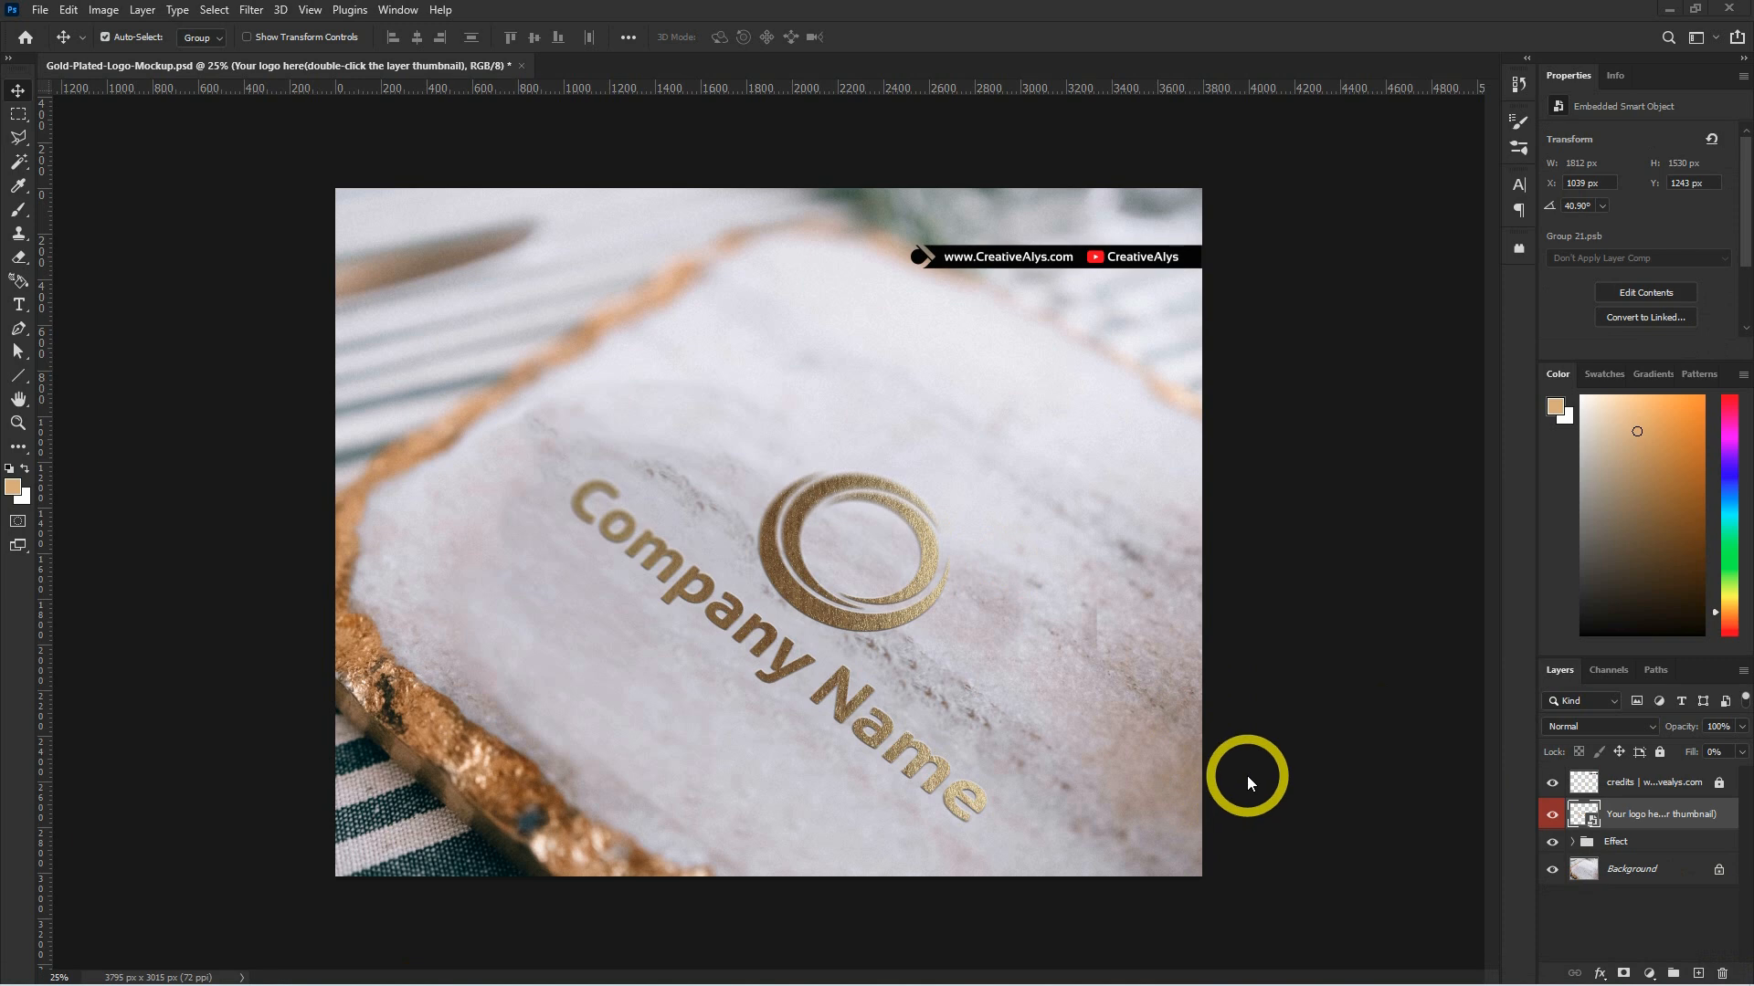
Examine the gold foil effect on the ring logo in the mockup, both close up and as a whole.
{"action": "left_click", "coordinate": [1030, 580]}
{"action": "left_click", "coordinate": [933, 621], "text": "ctrl"}
{"action": "left_click_drag", "start_coordinate": [1236, 727], "coordinate": [1226, 661]}
{"action": "left_click", "coordinate": [825, 552], "text": "ctrl"}
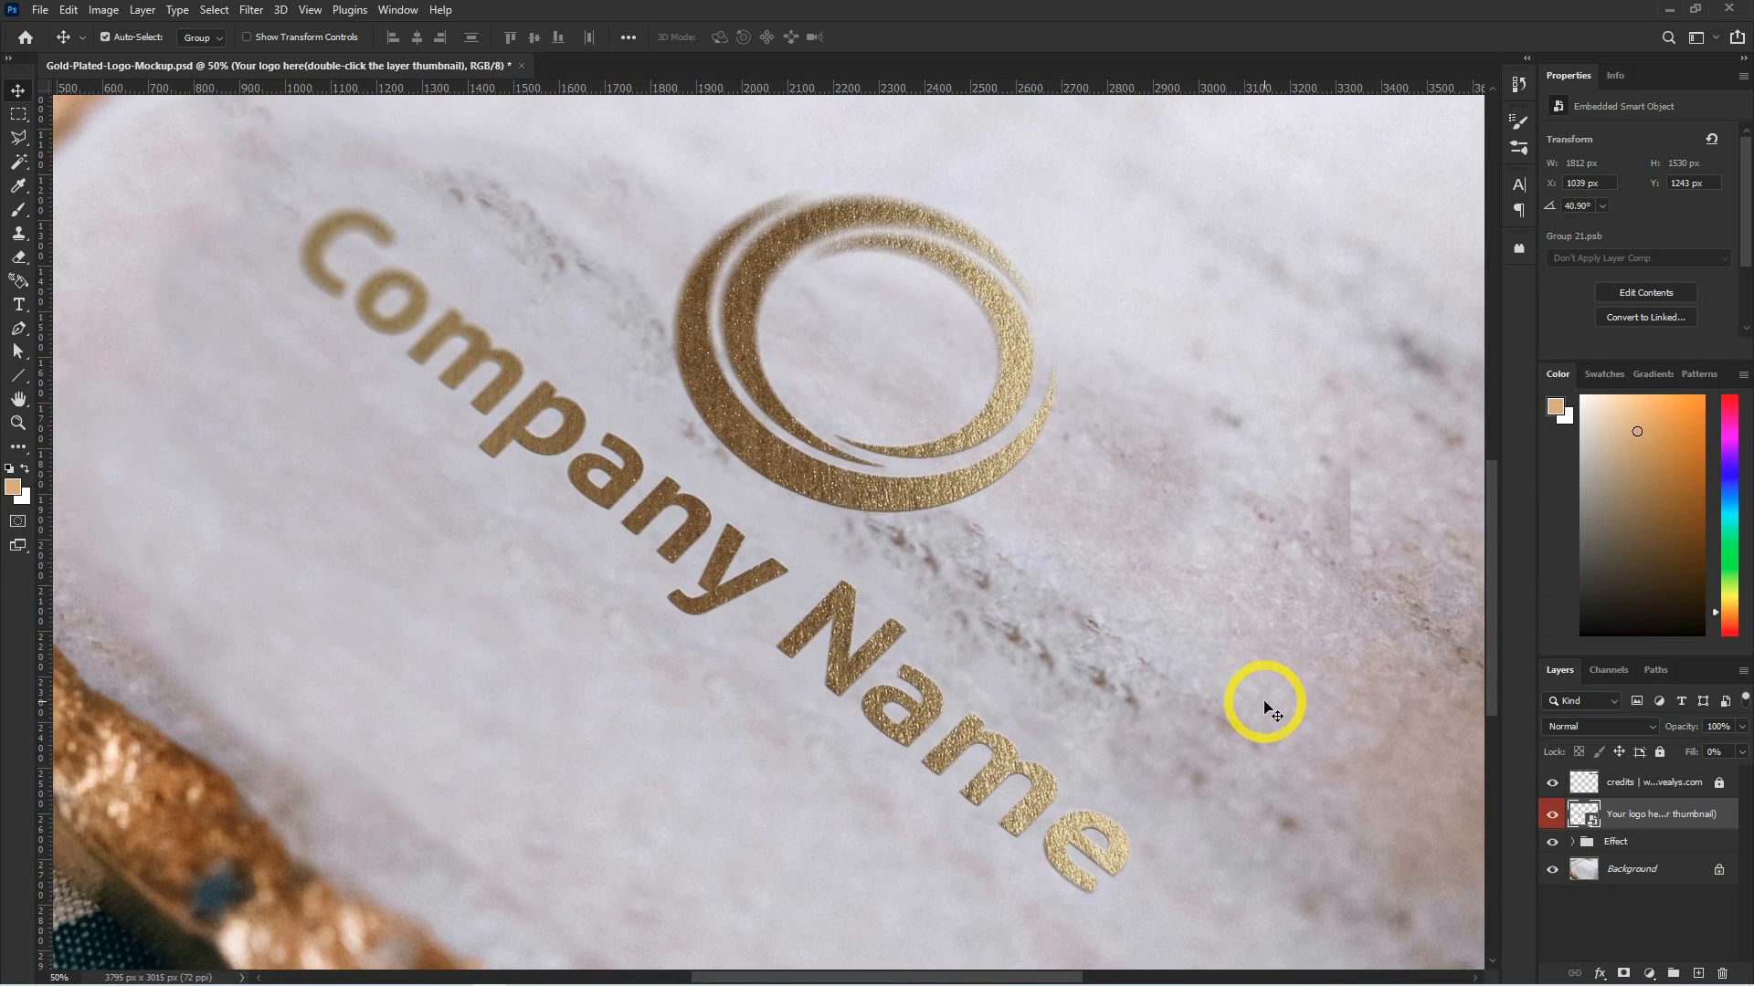
{"action": "key", "text": "ctrl+minus"}
{"action": "key", "text": "ctrl+minus"}
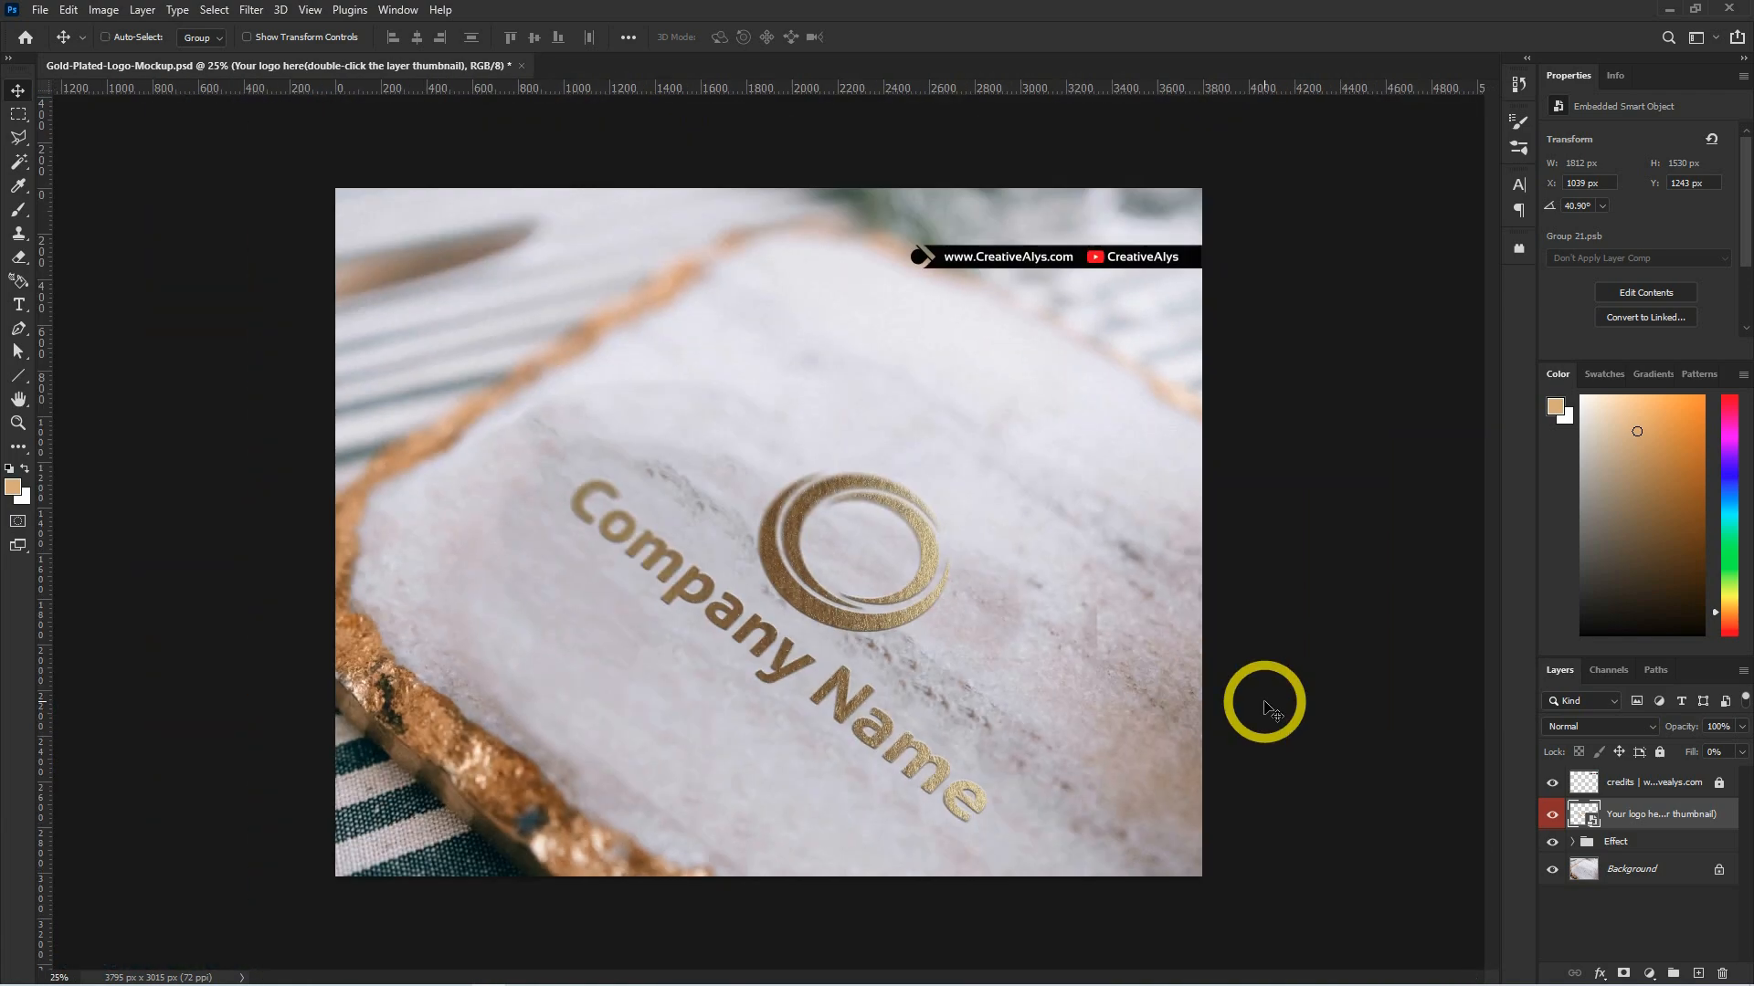
{"action": "key", "text": "ctrl+minus"}
{"action": "key", "text": "ctrl+minus"}
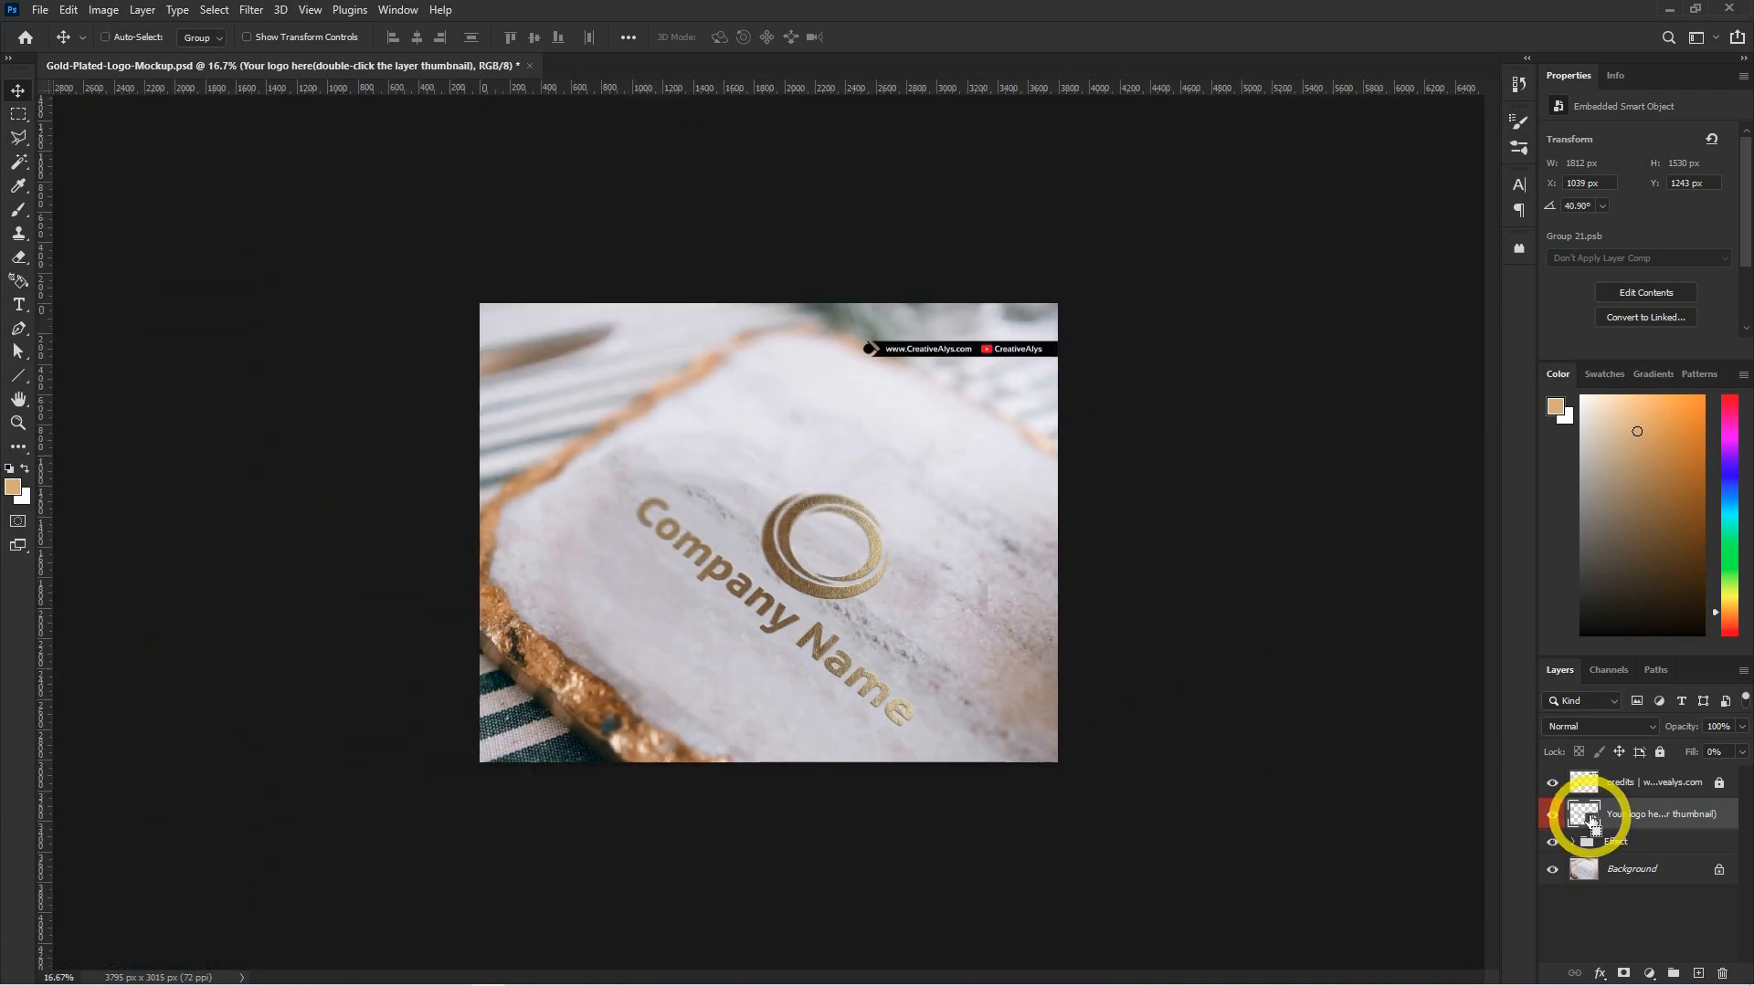
{"action": "key", "text": "ctrl+plus"}
{"action": "key", "text": "ctrl+plus"}
{"action": "key", "text": "ctrl+plus"}
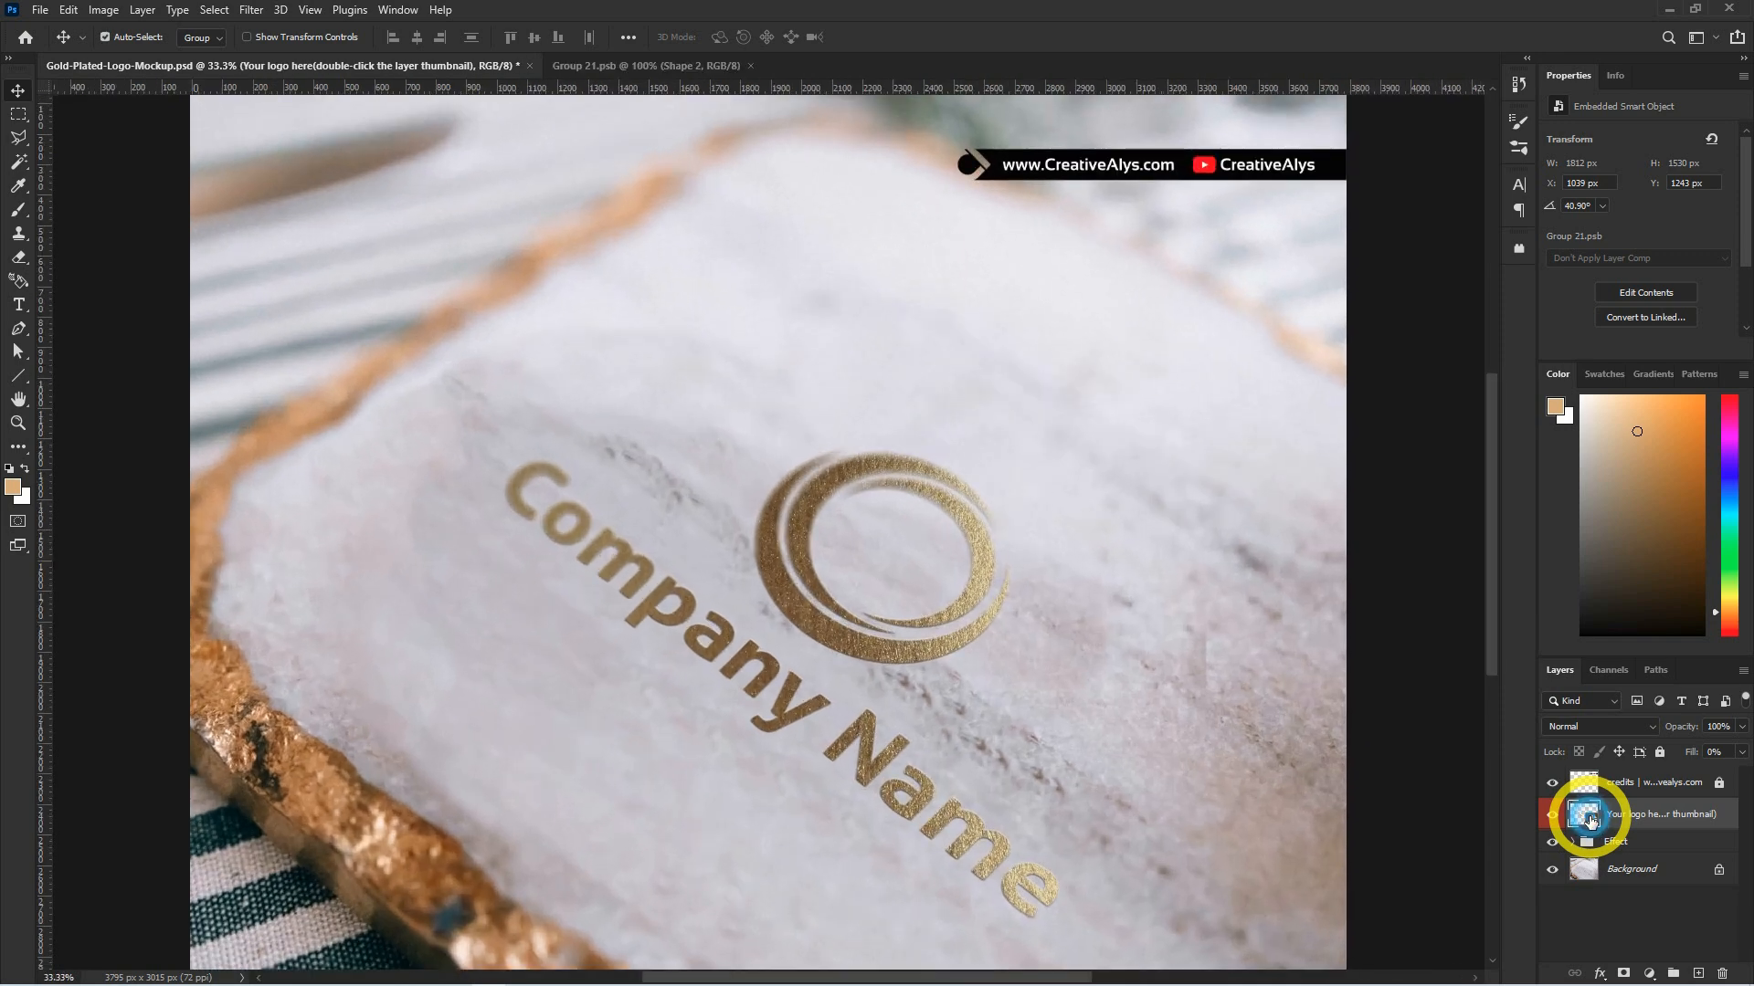
Reopen the logo smart object and add Illustrator's "CREATIVE ALYS PROFESSIONAL & CREATIVE" logo as a Shape Layer scaled to about 851%.
{"action": "double_click", "coordinate": [1590, 820]}
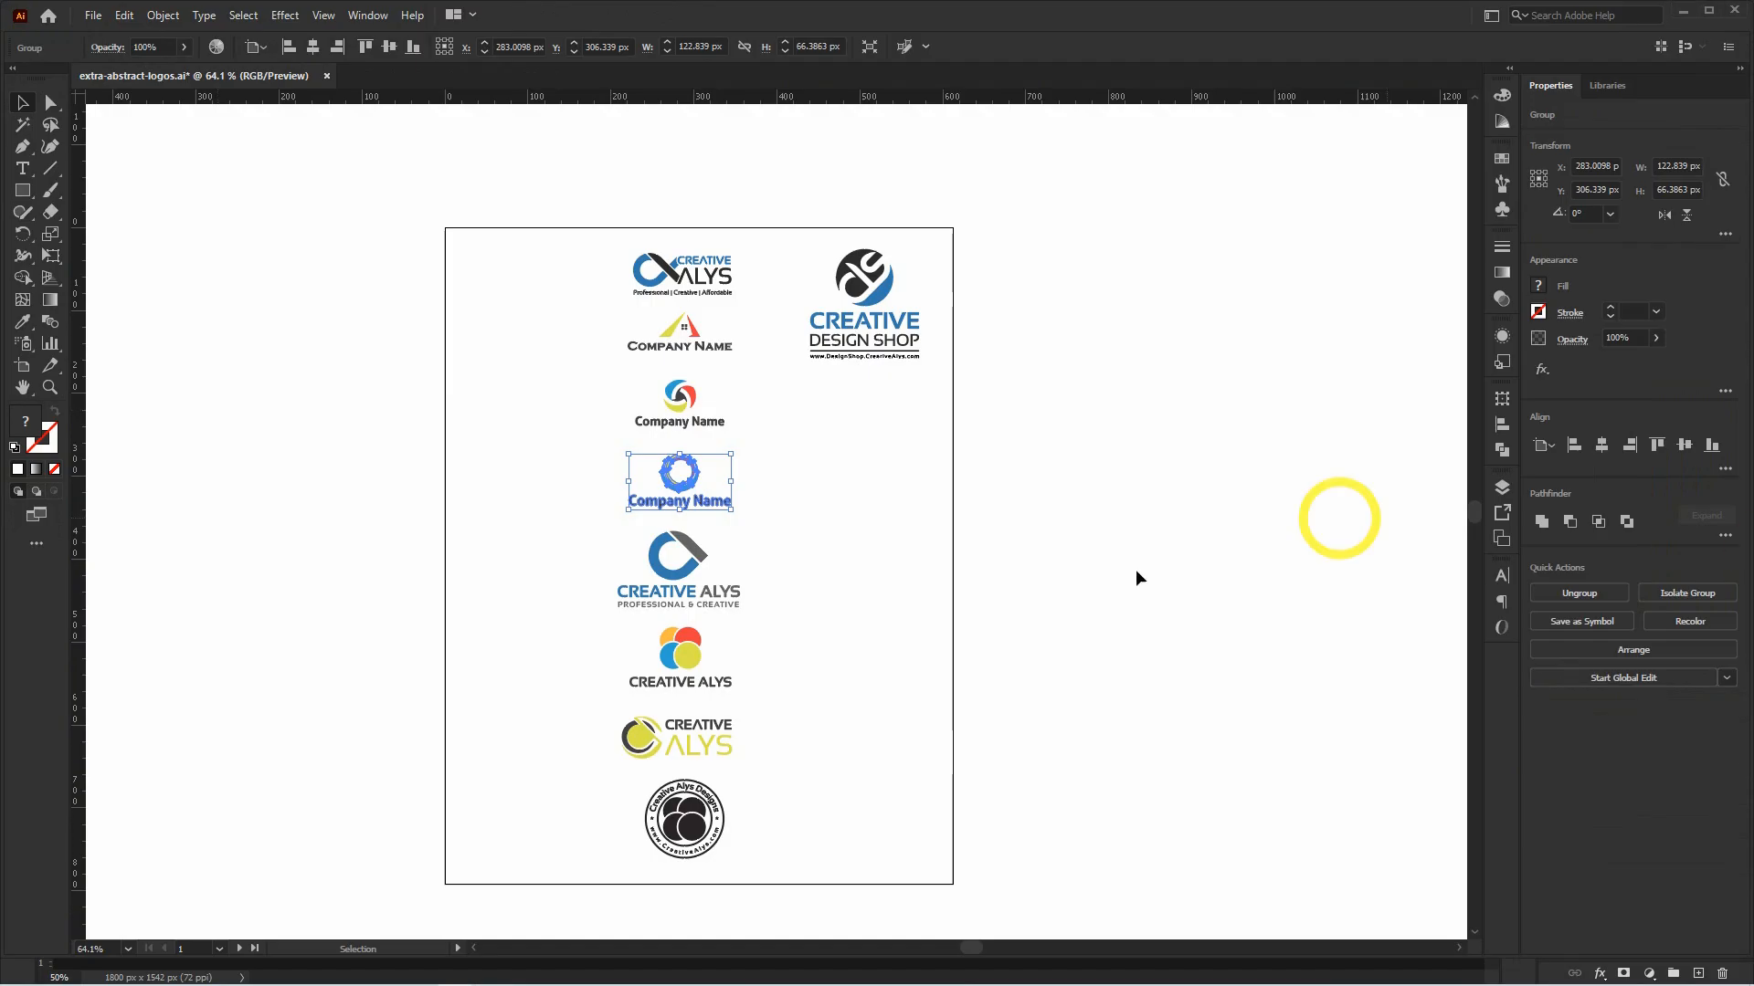
{"action": "left_click", "coordinate": [624, 556]}
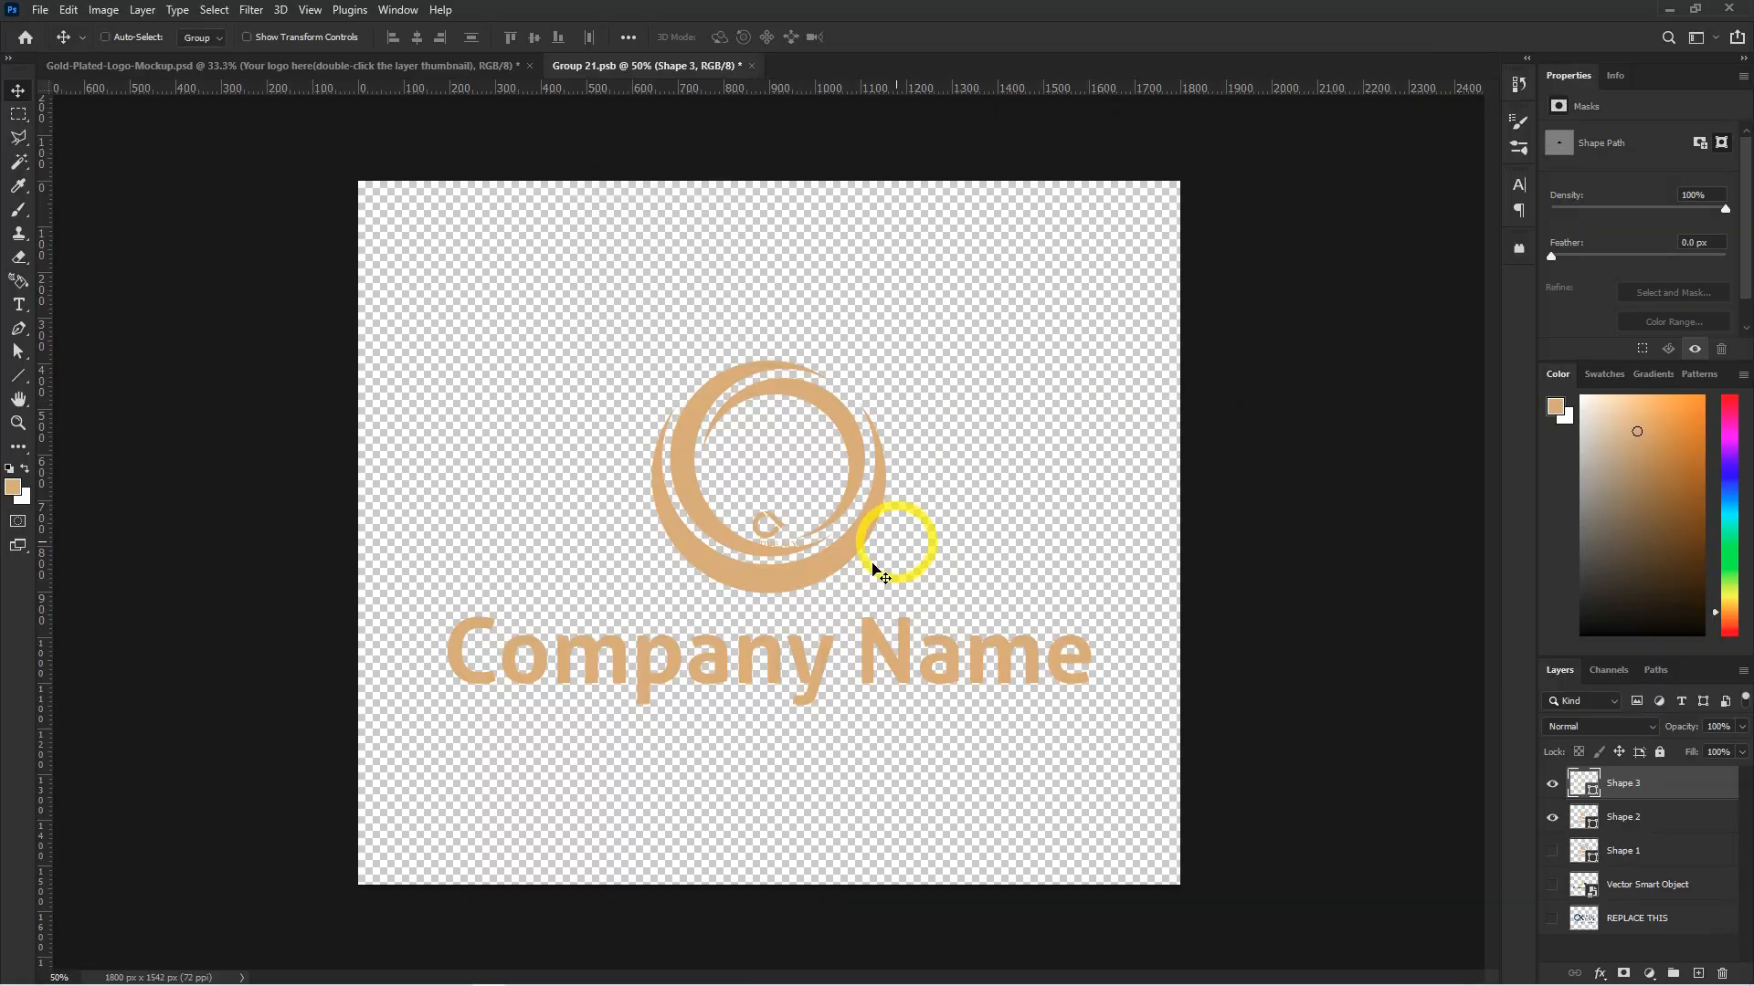
{"action": "key", "text": "ctrl+t"}
{"action": "left_click_drag", "start_coordinate": [803, 553], "coordinate": [1039, 743]}
{"action": "key", "text": "Return"}
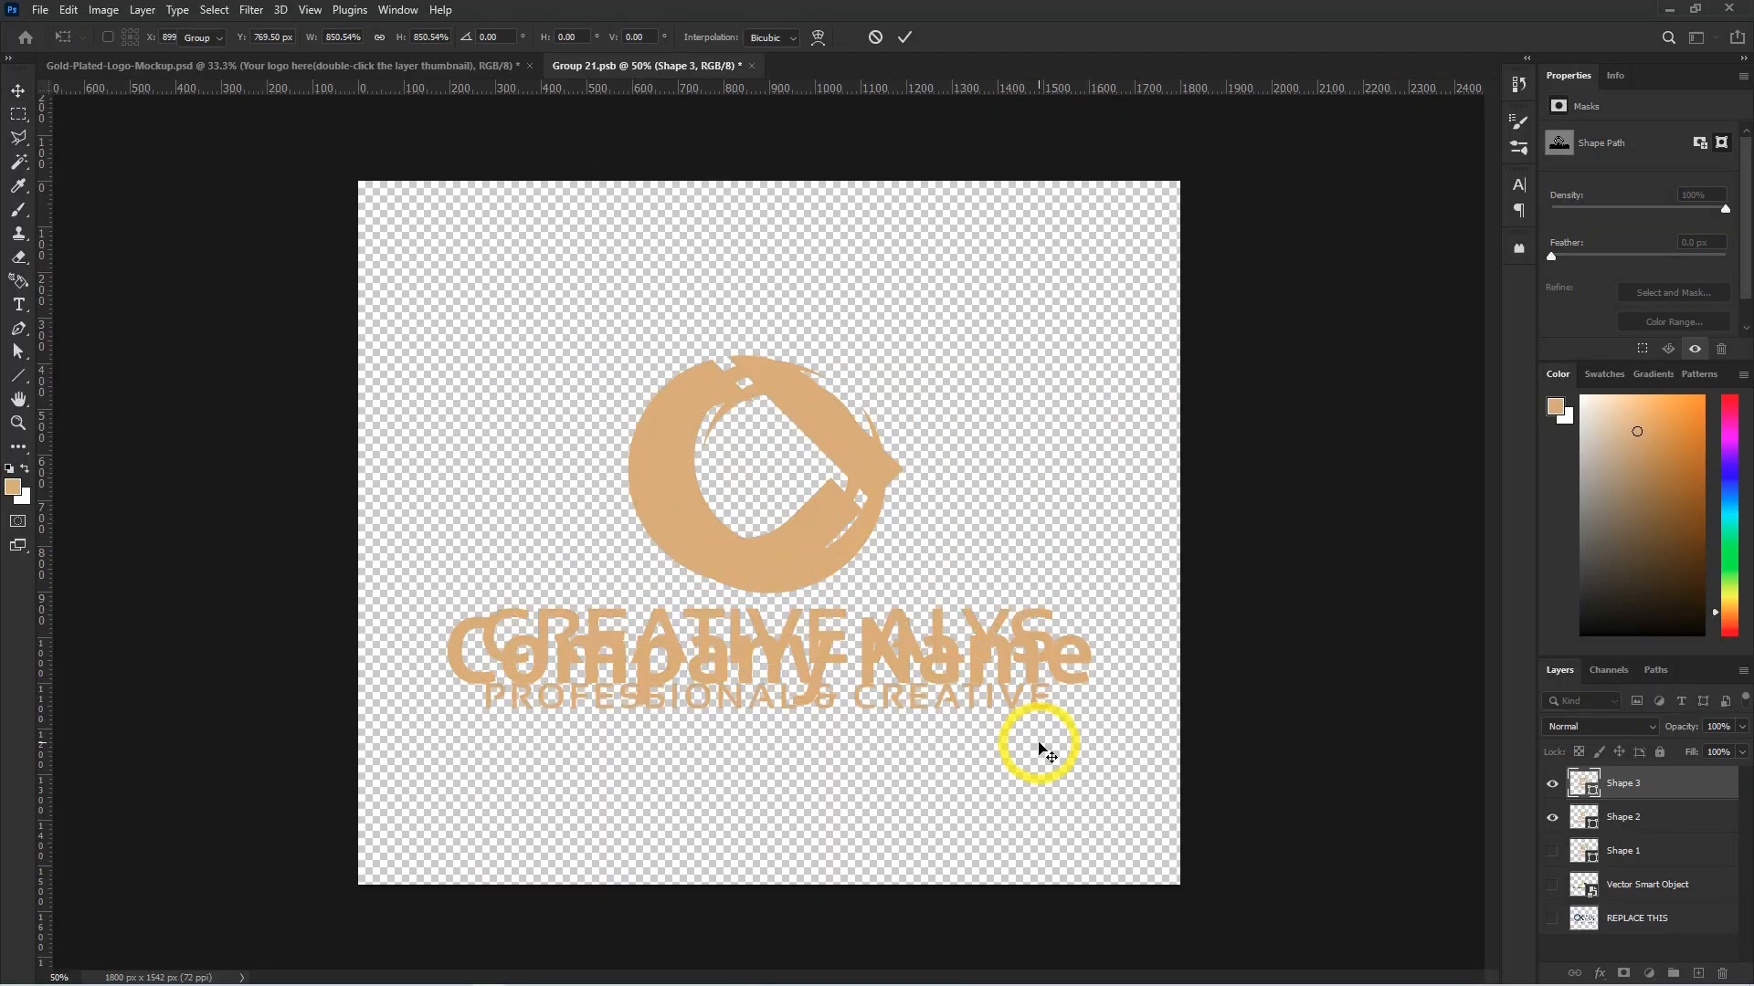
Hide the Shape 2 layer, save and close the smart object document, and inspect the updated mockup close up.
{"action": "left_click", "coordinate": [1552, 816]}
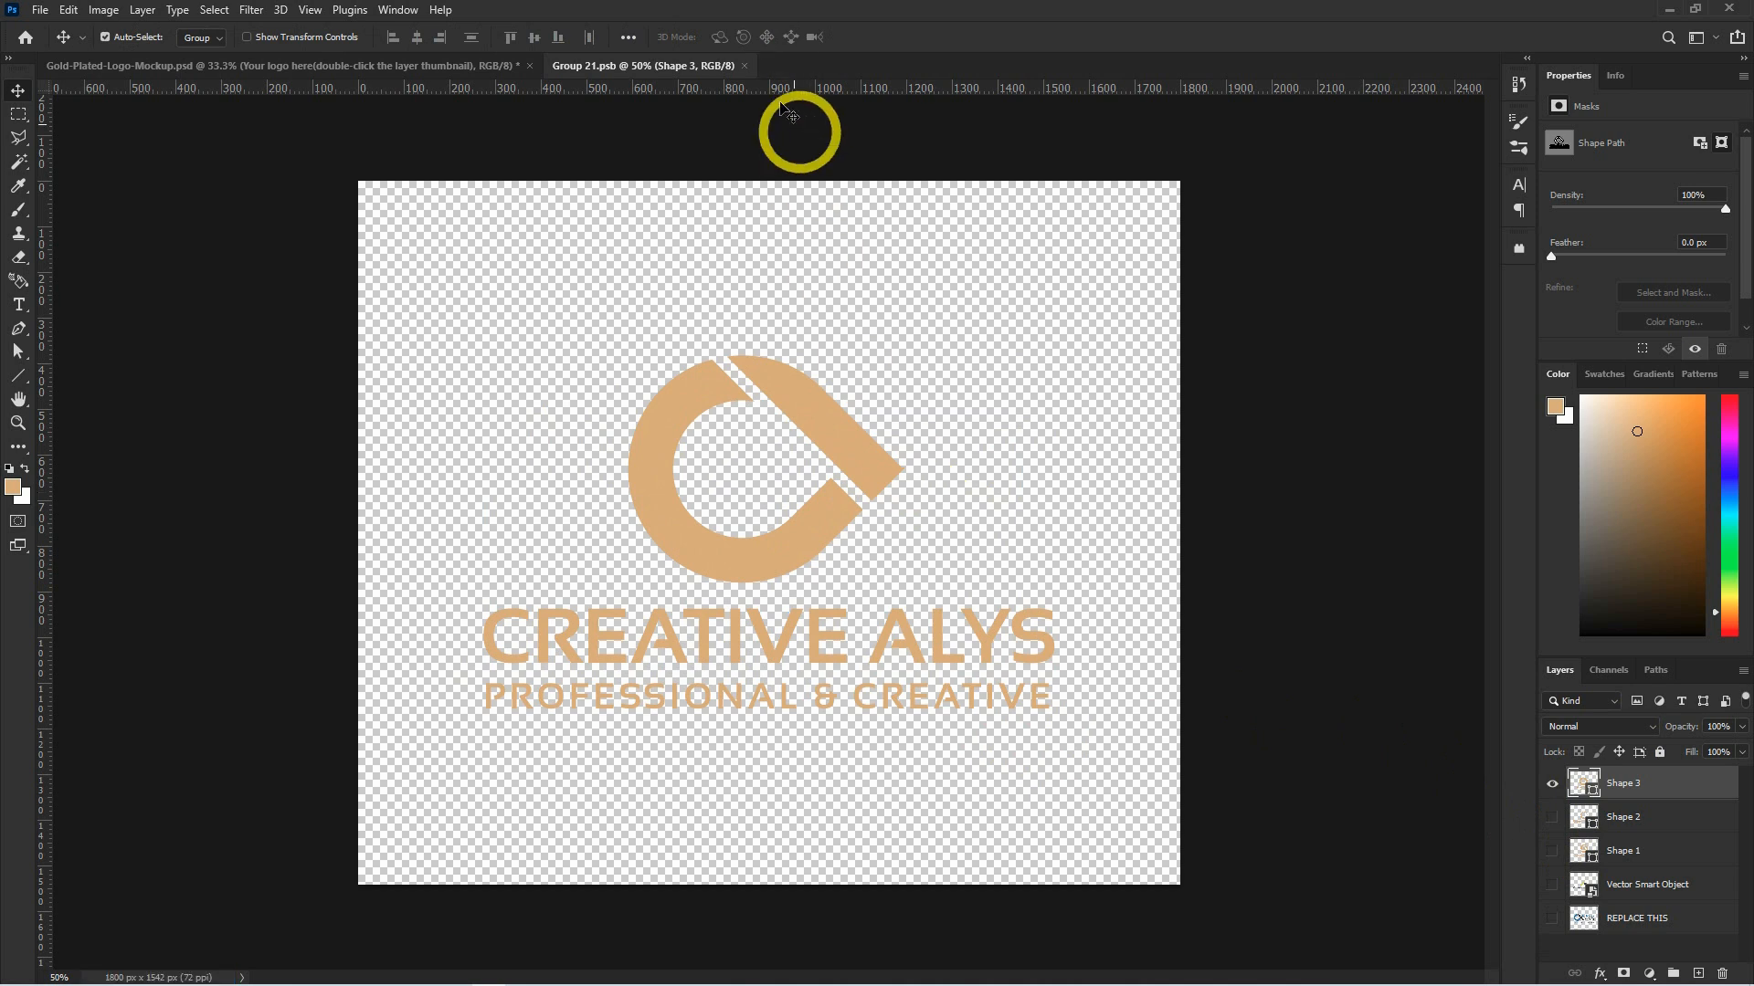
{"action": "left_click", "coordinate": [745, 66]}
{"action": "scroll", "coordinate": [967, 654], "scroll_direction": "up", "scroll_amount": 1}
{"action": "left_click_drag", "start_coordinate": [1212, 722], "coordinate": [1214, 577]}
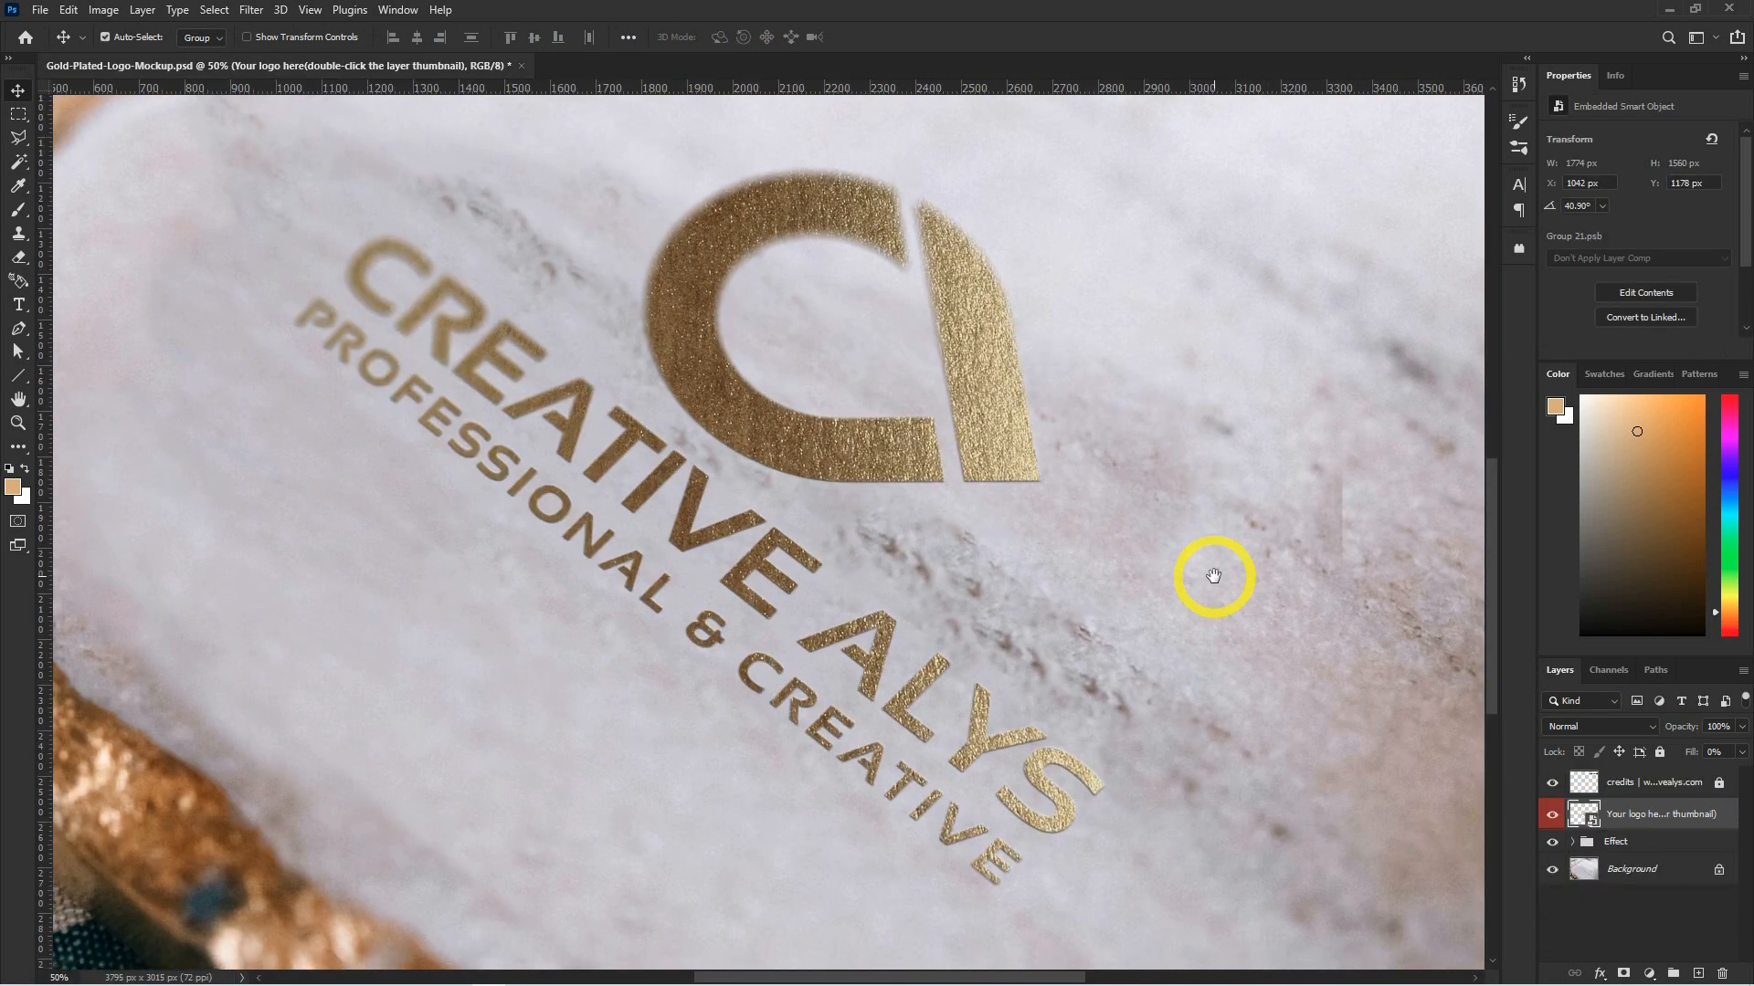
Reopen the logo smart object and copy the four-circle "CREATIVE ALYS" logo from Illustrator.
{"action": "scroll", "coordinate": [976, 525], "scroll_direction": "up", "scroll_amount": 1}
{"action": "left_click_drag", "start_coordinate": [1099, 649], "coordinate": [1167, 572]}
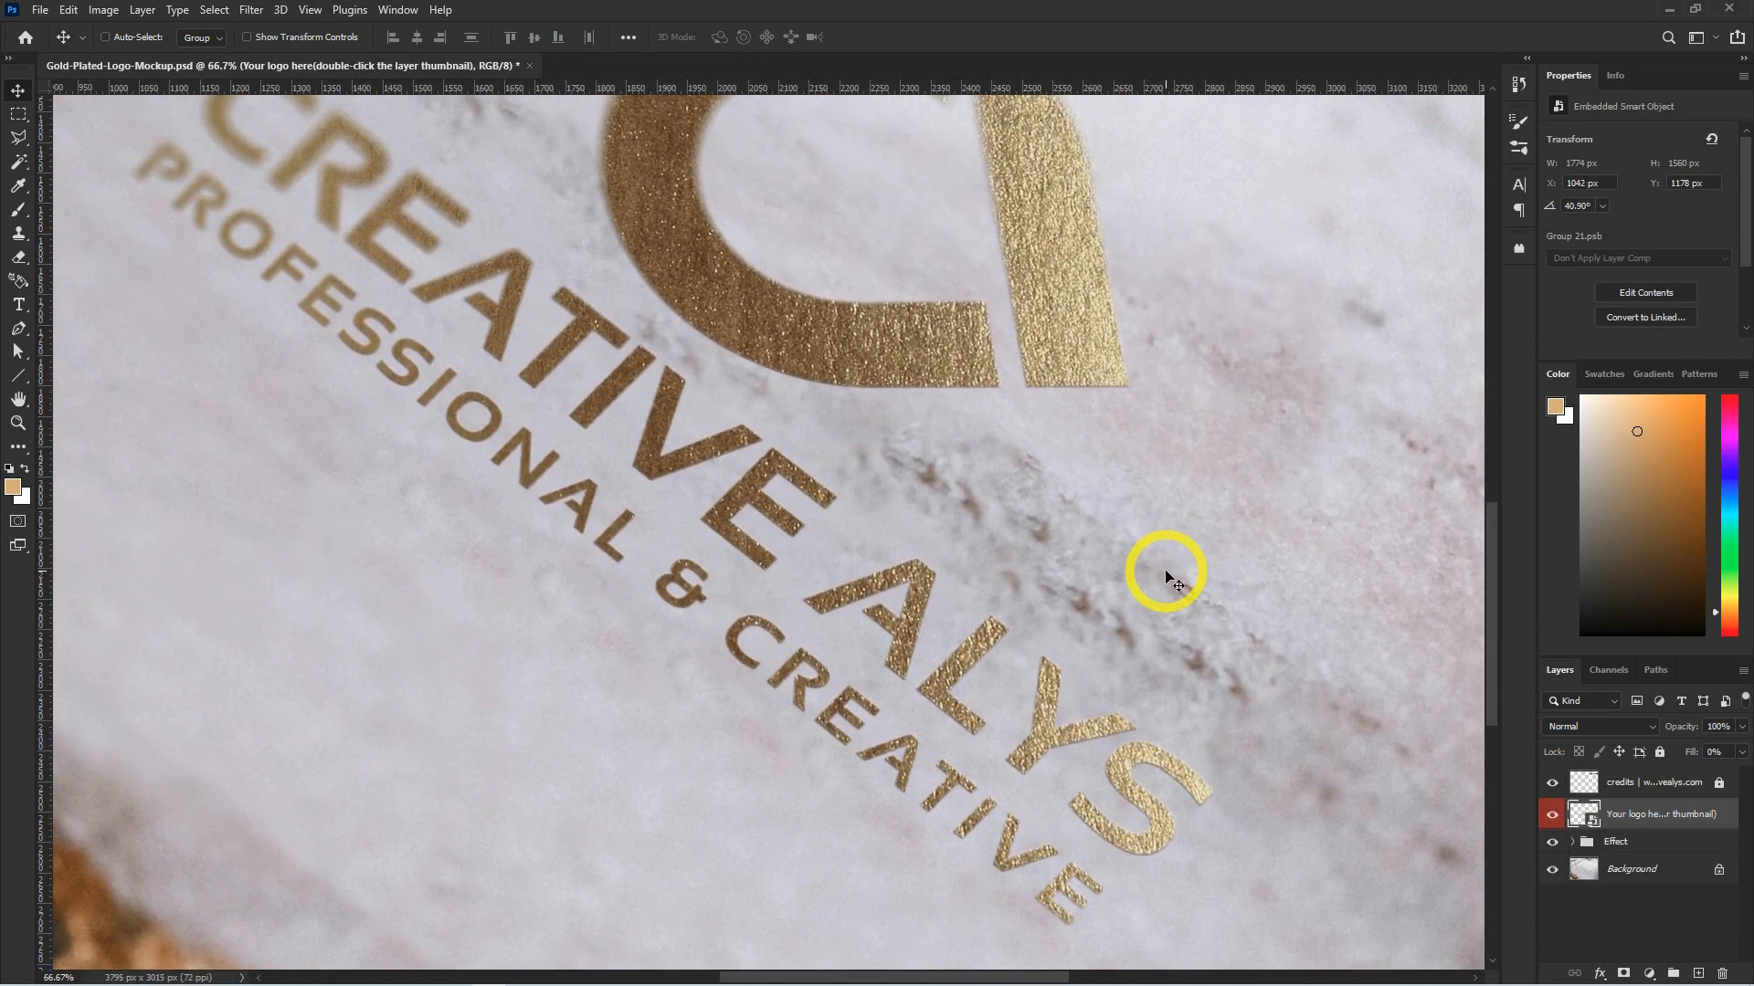
{"action": "scroll", "coordinate": [1166, 580], "scroll_direction": "down", "scroll_amount": 5}
{"action": "scroll", "coordinate": [1166, 580], "scroll_direction": "up", "scroll_amount": 1}
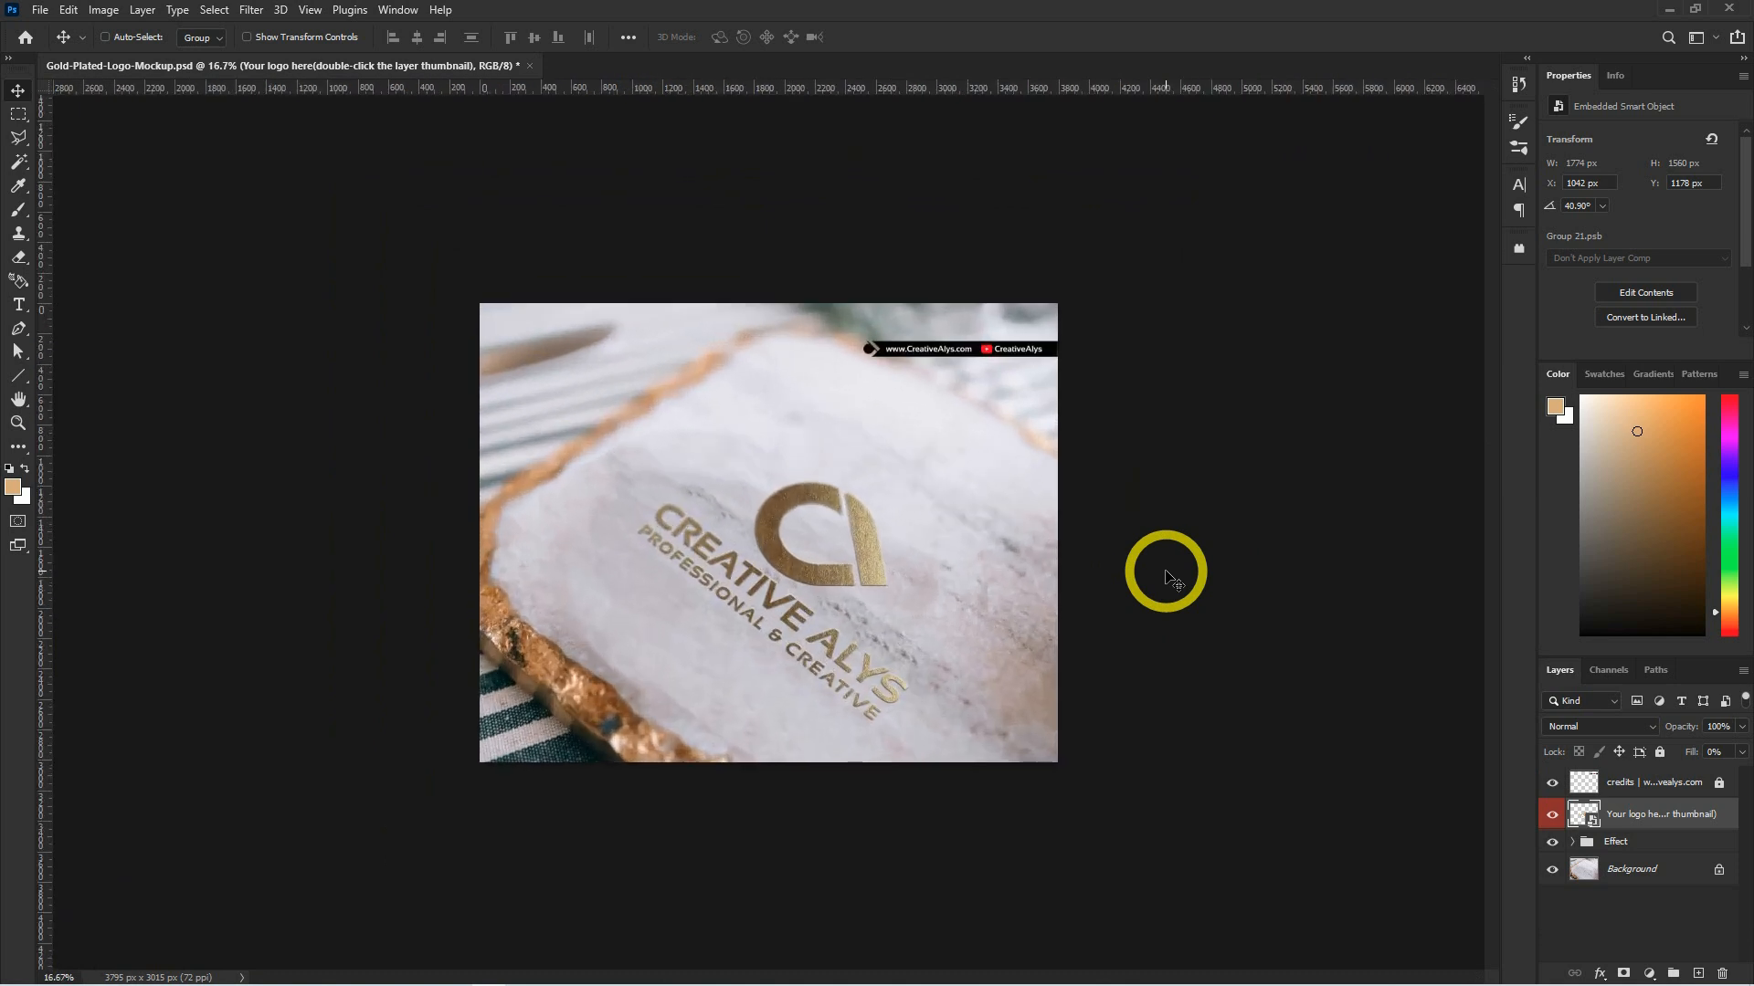
{"action": "scroll", "coordinate": [1166, 576], "scroll_direction": "up", "scroll_amount": 2}
{"action": "double_click", "coordinate": [1584, 814]}
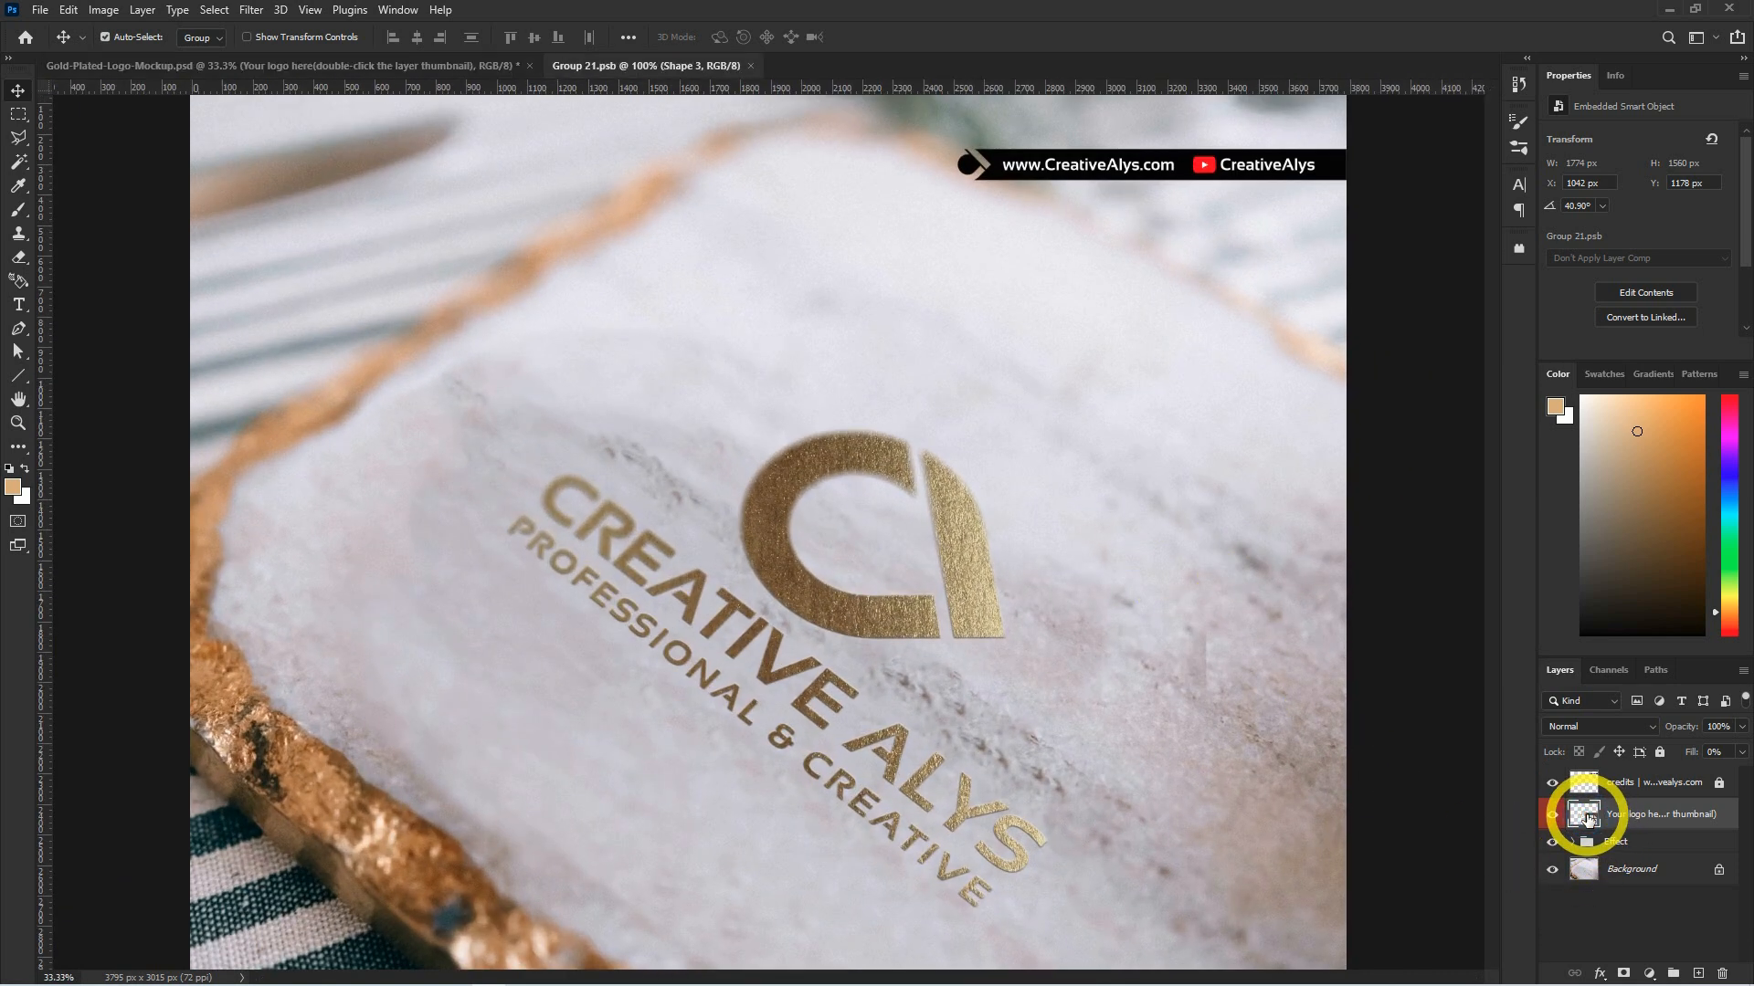
{"action": "key", "text": "alt+Tab"}
{"action": "left_click", "coordinate": [658, 650]}
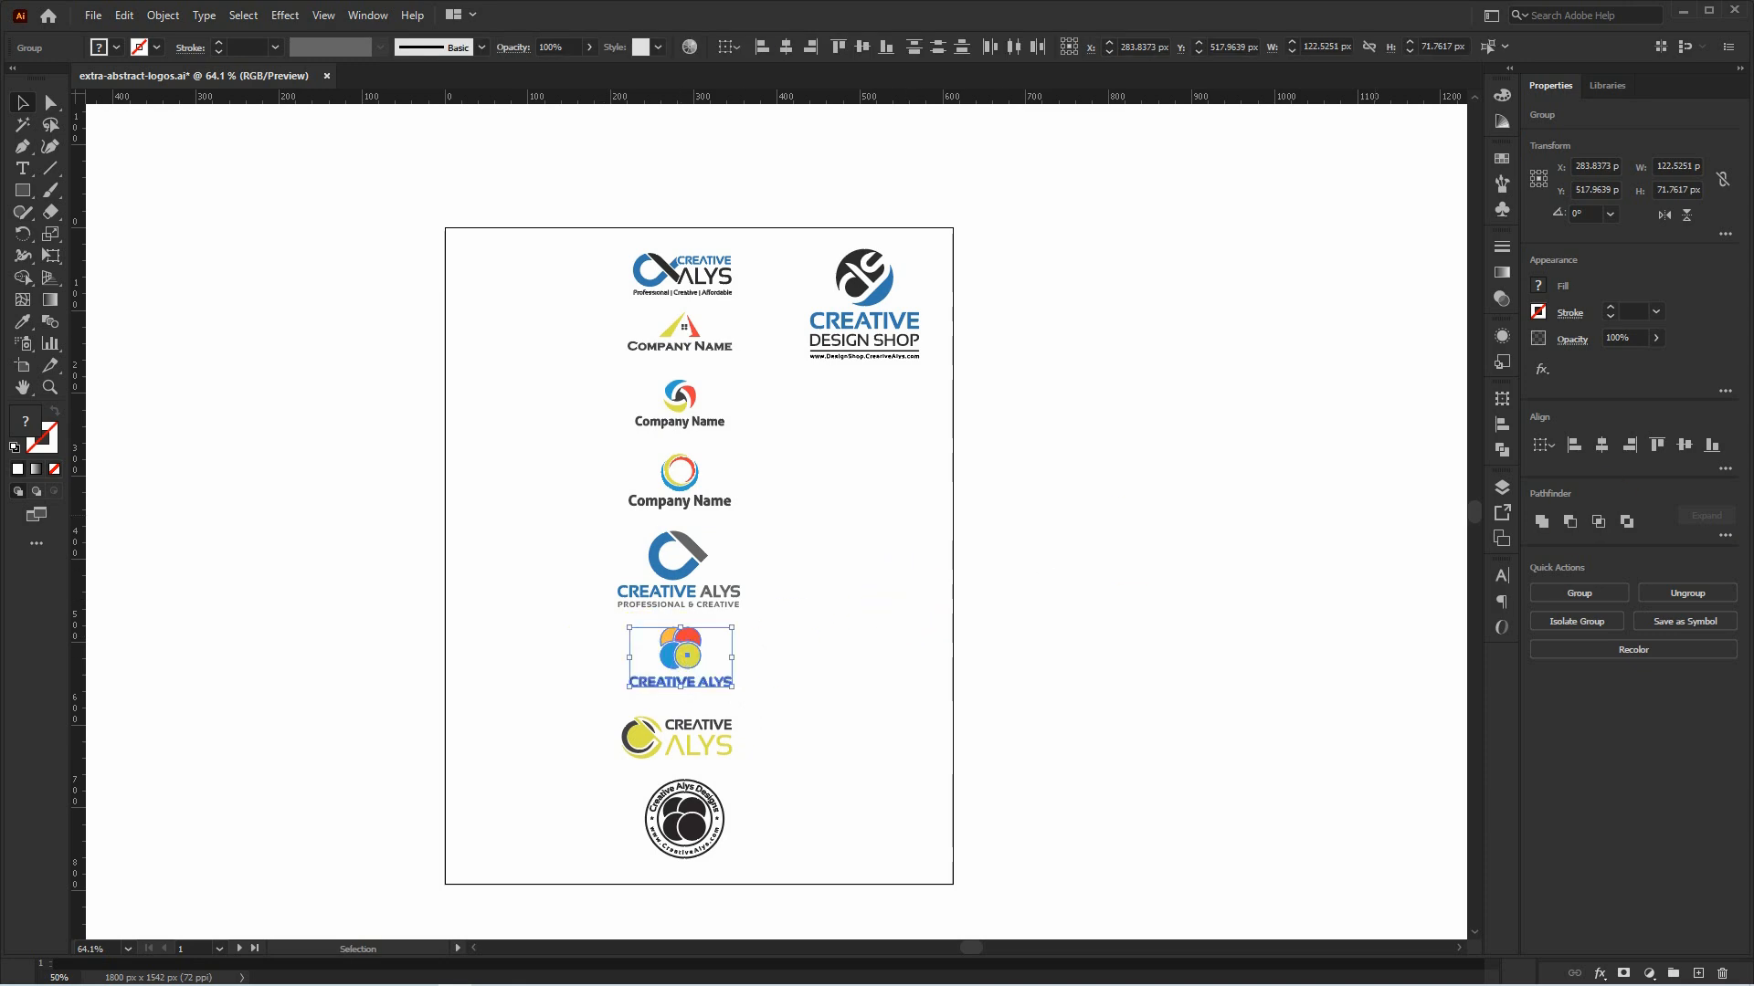
Switch back to Photoshop, paste the four-circle logo as a Shape Layer and enlarge it to about two thirds of the canvas width.
{"action": "key", "text": "alt+Tab"}
{"action": "key", "text": "ctrl+v"}
{"action": "left_click", "coordinate": [776, 204]}
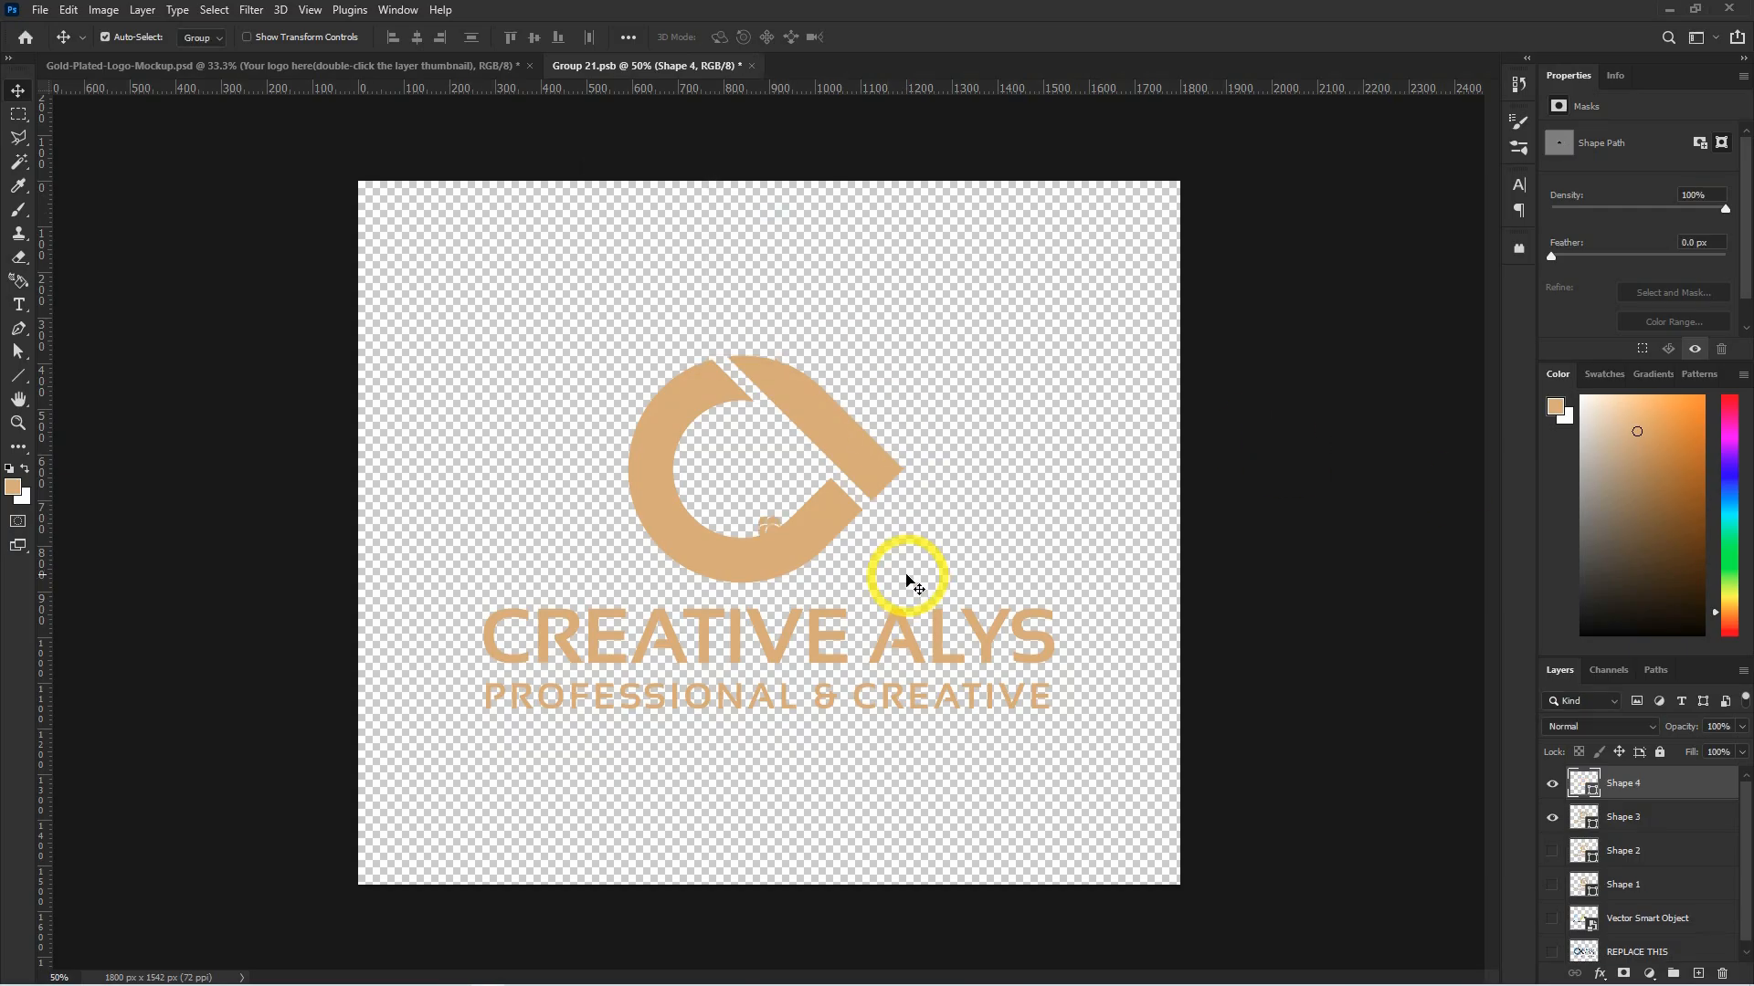
{"action": "left_click_drag", "start_coordinate": [822, 575], "coordinate": [1014, 746]}
{"action": "key", "text": "Return"}
Hide the Shape 3 layer, then save and close the smart object document.
{"action": "left_click", "coordinate": [1555, 817]}
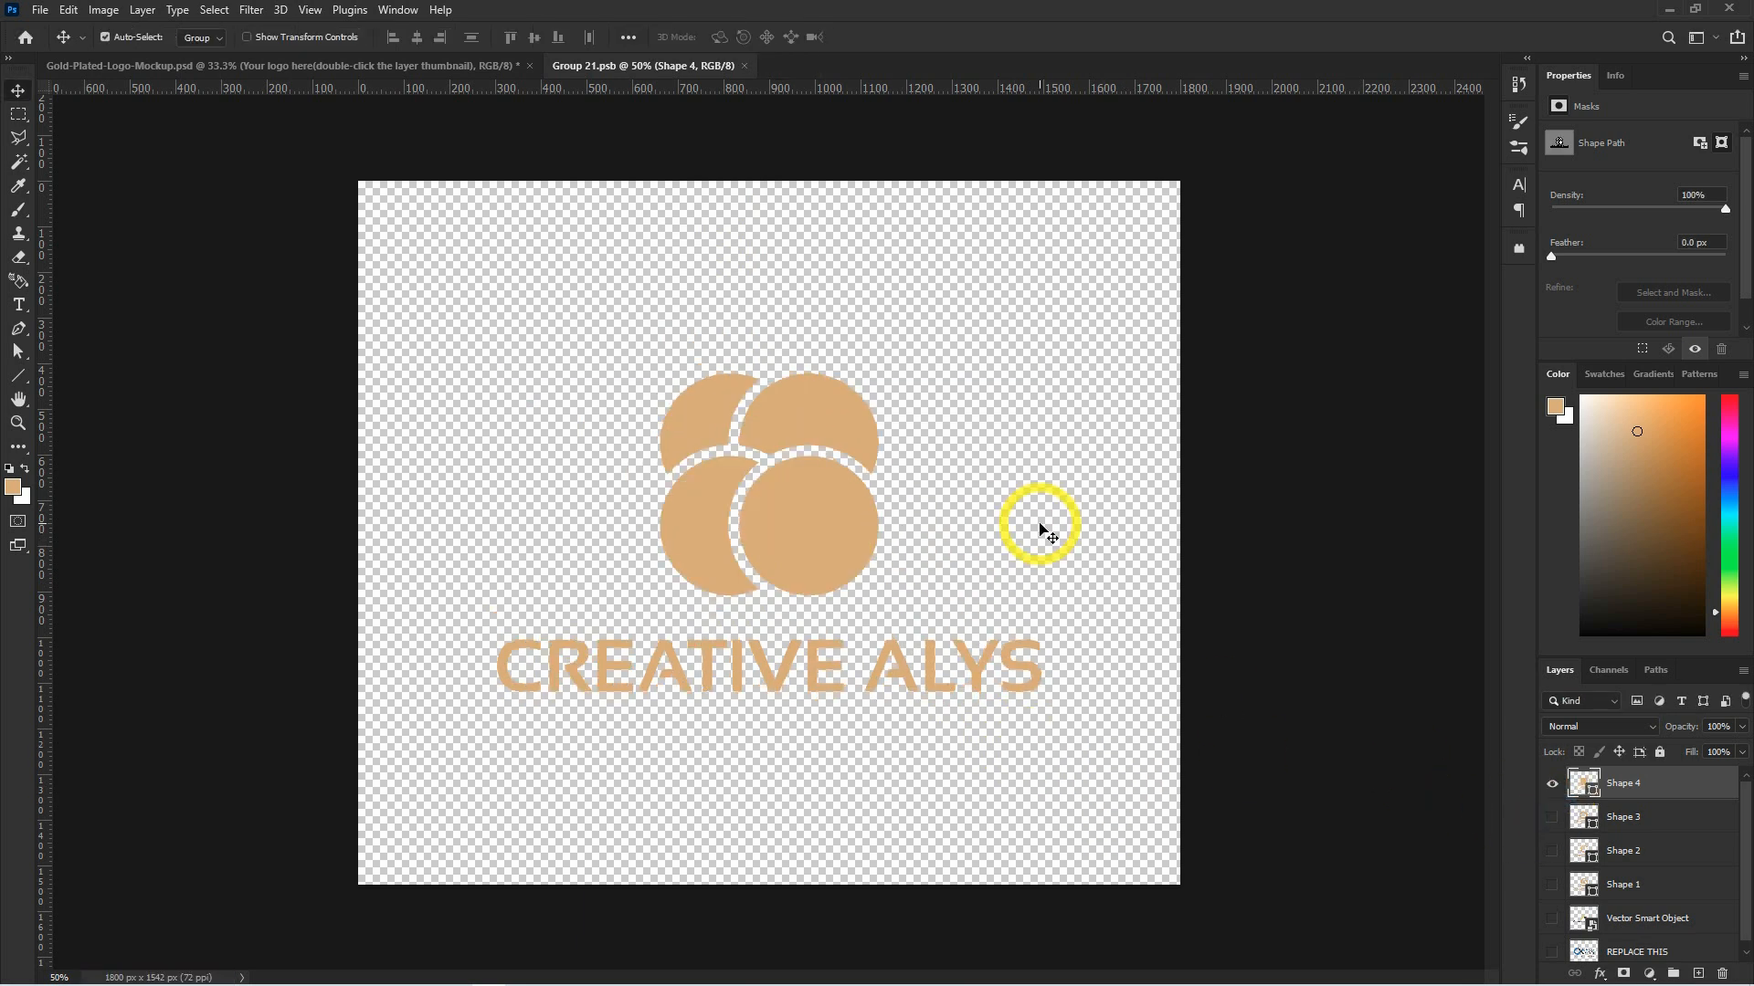
{"action": "left_click", "coordinate": [745, 68]}
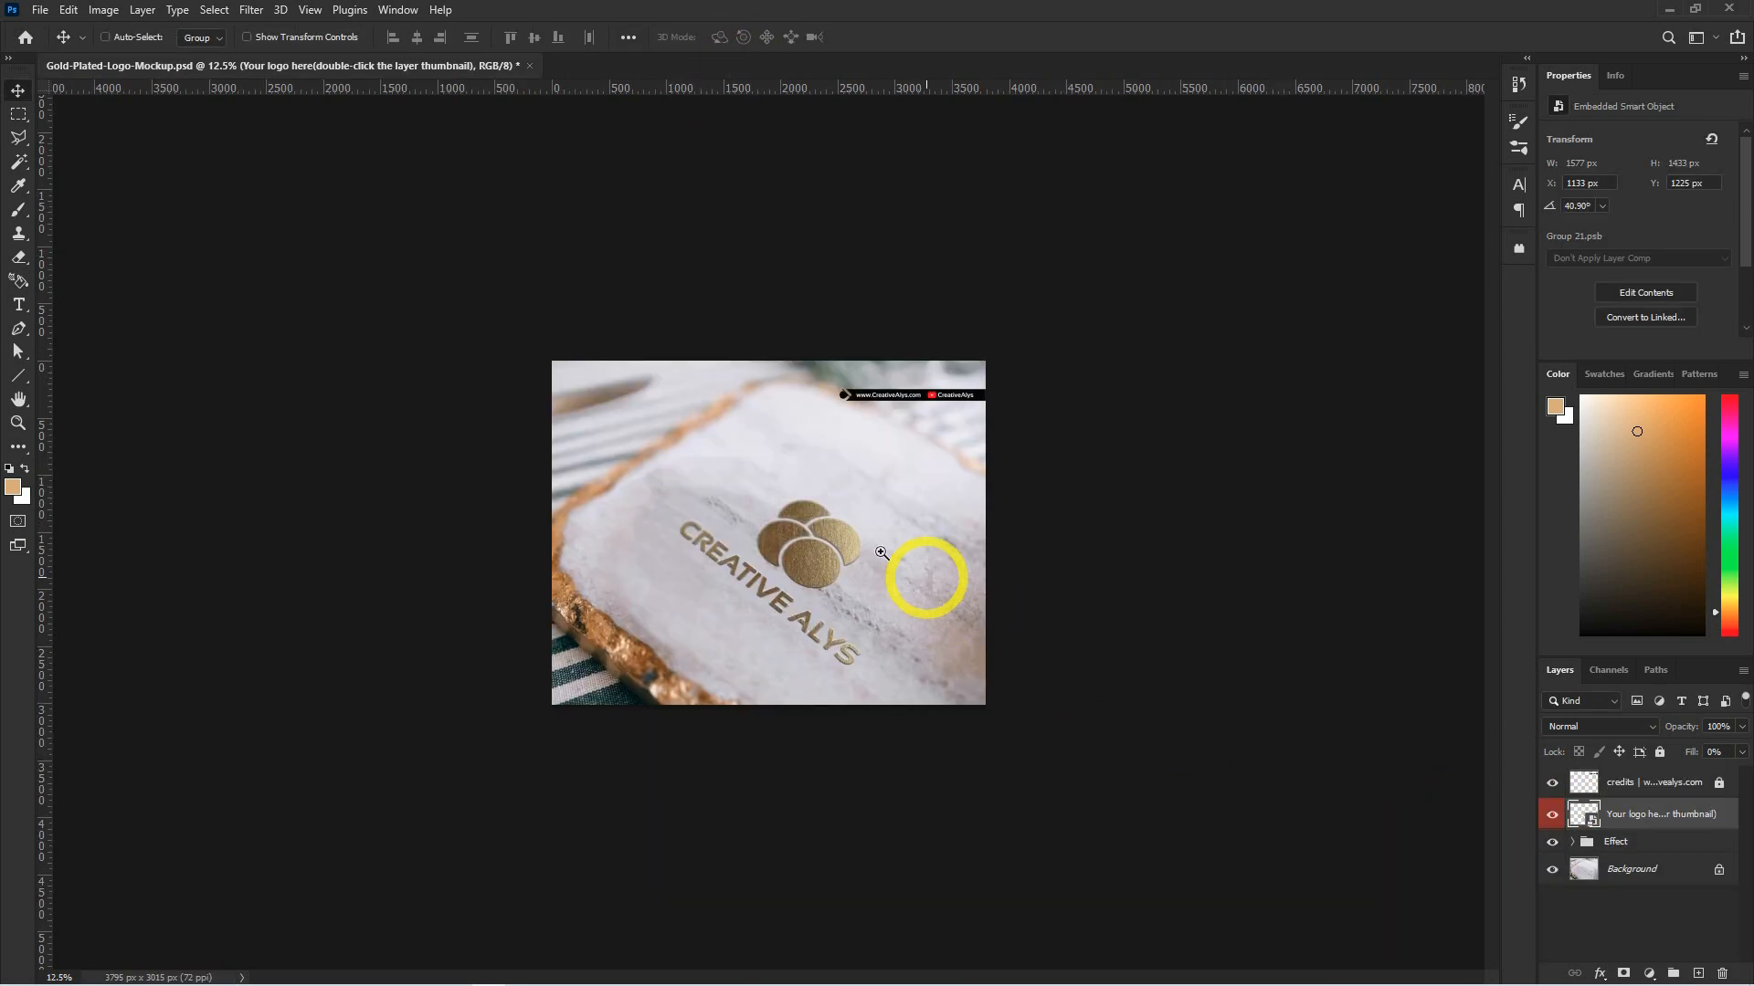
{"action": "scroll", "coordinate": [959, 598], "scroll_direction": "up", "scroll_amount": 4}
{"action": "left_click_drag", "start_coordinate": [1067, 624], "coordinate": [1154, 481]}
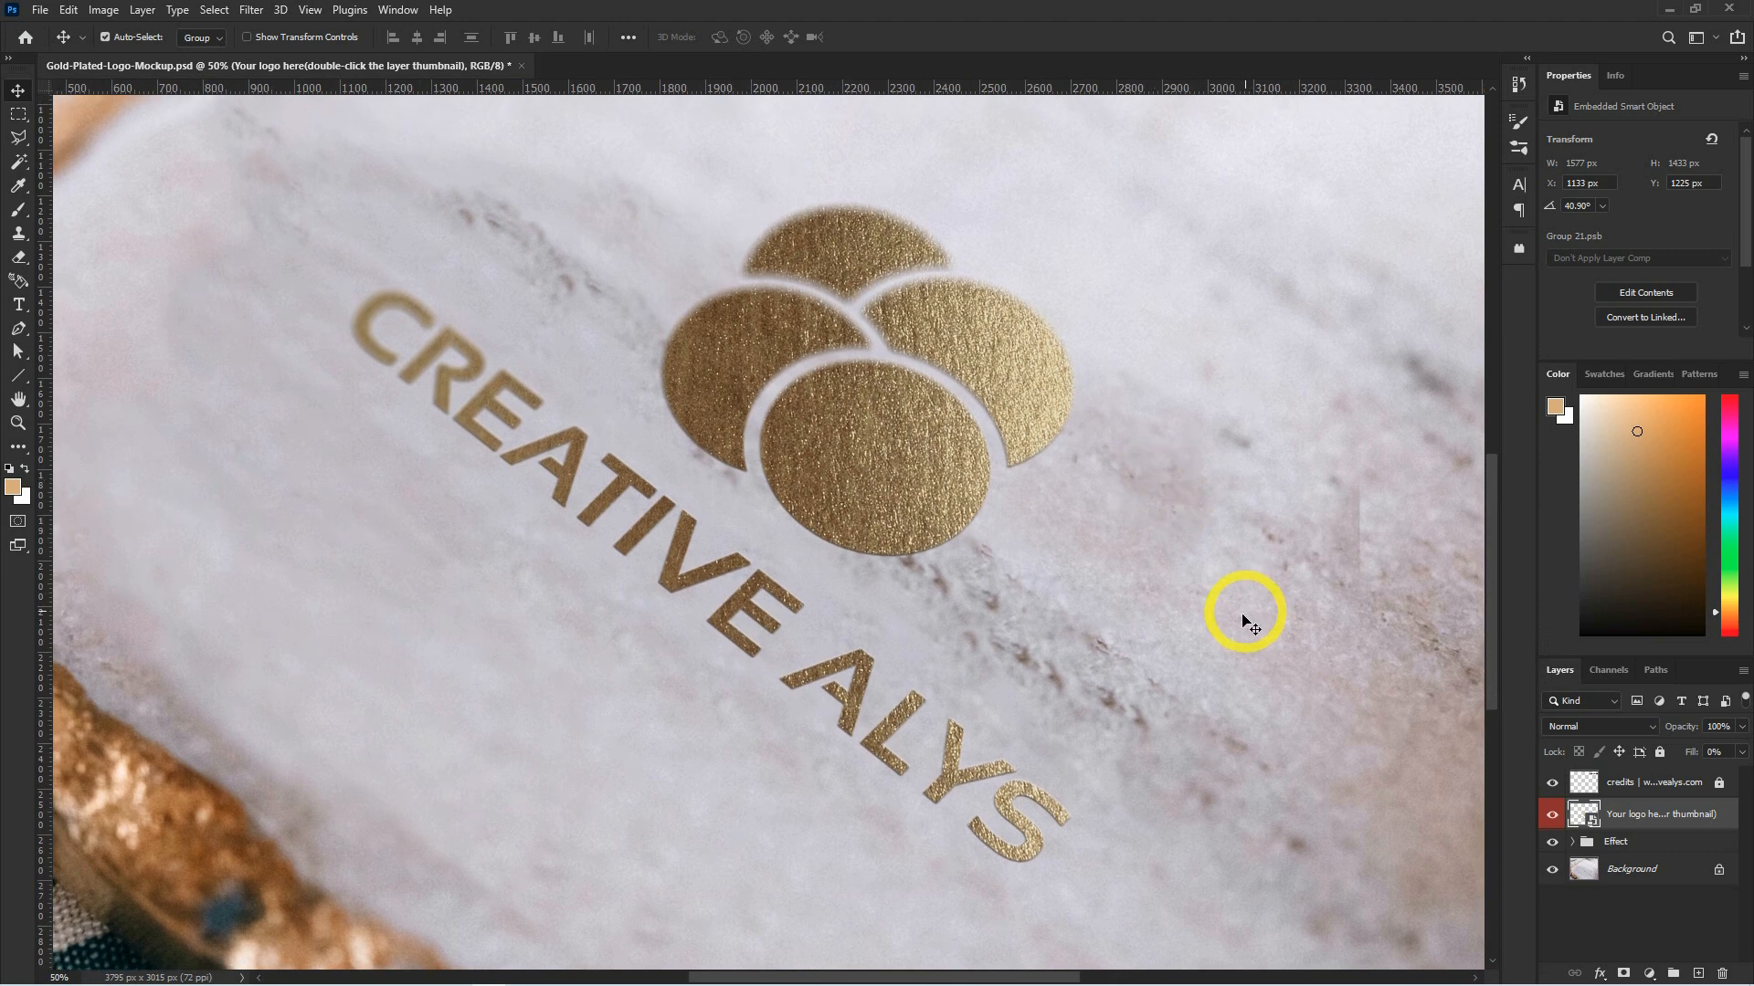
{"action": "left_click_drag", "start_coordinate": [1239, 578], "coordinate": [1233, 598]}
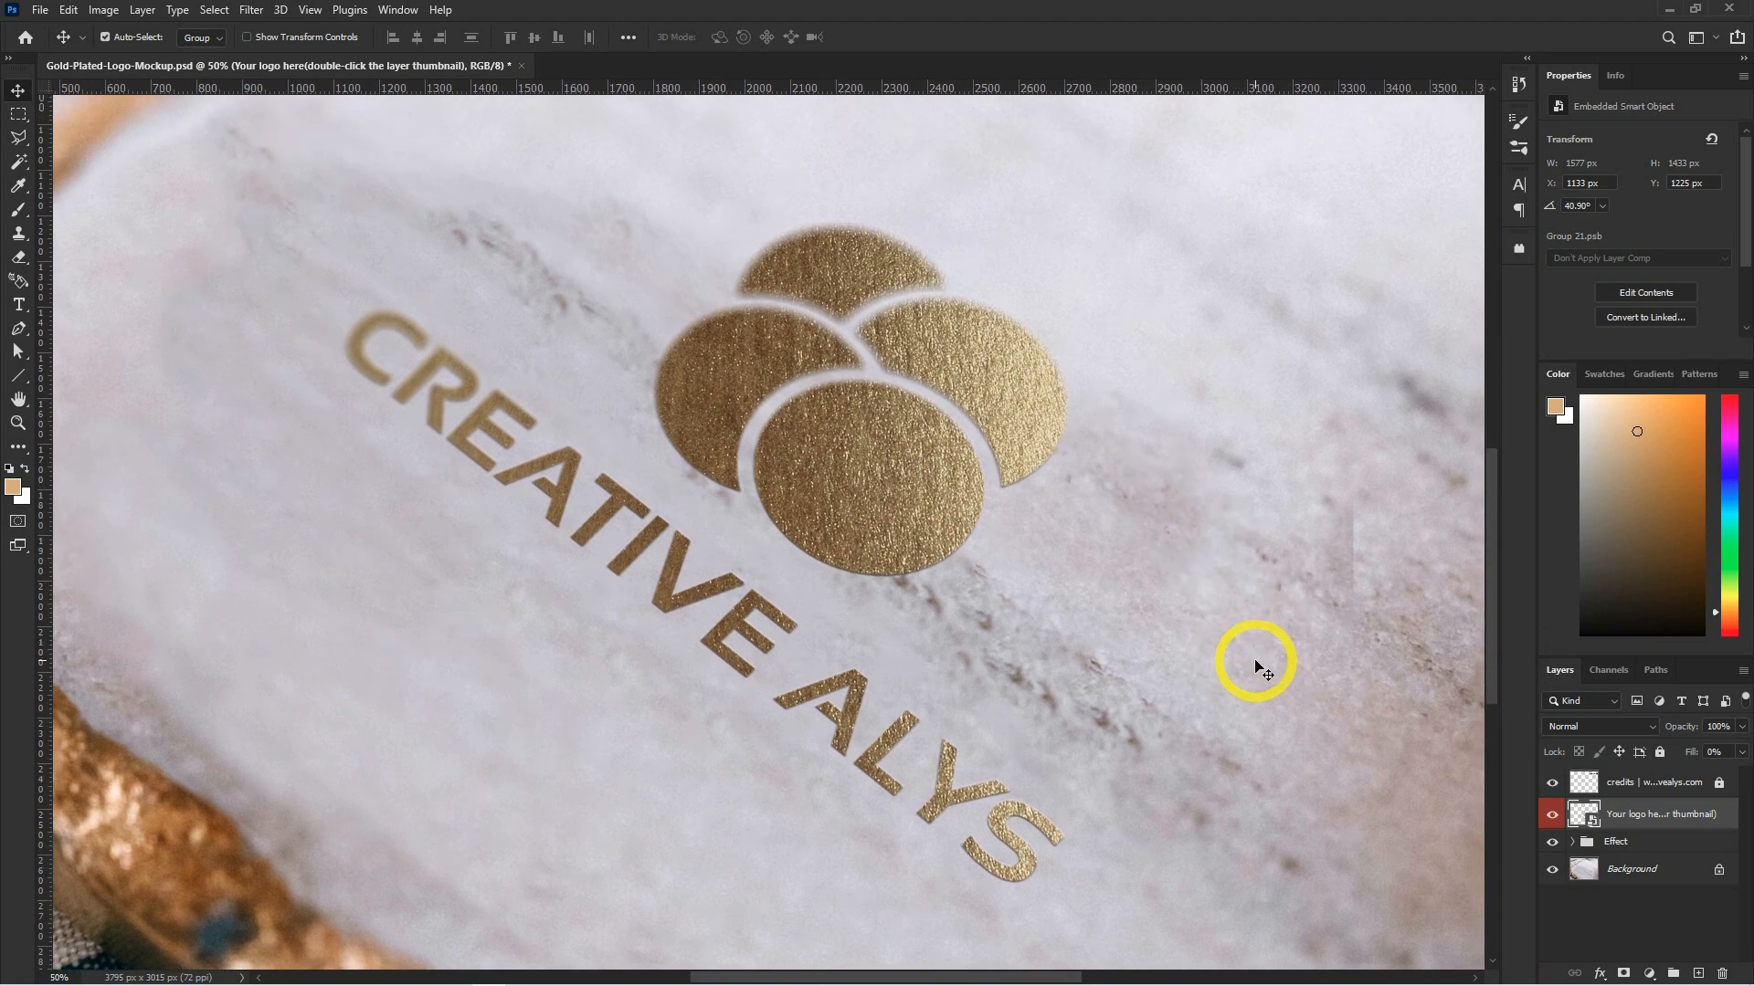
Reopen the logo smart object and copy the yellow-green "CREATIVE ALYS" logo from Illustrator.
{"action": "double_click", "coordinate": [1584, 812]}
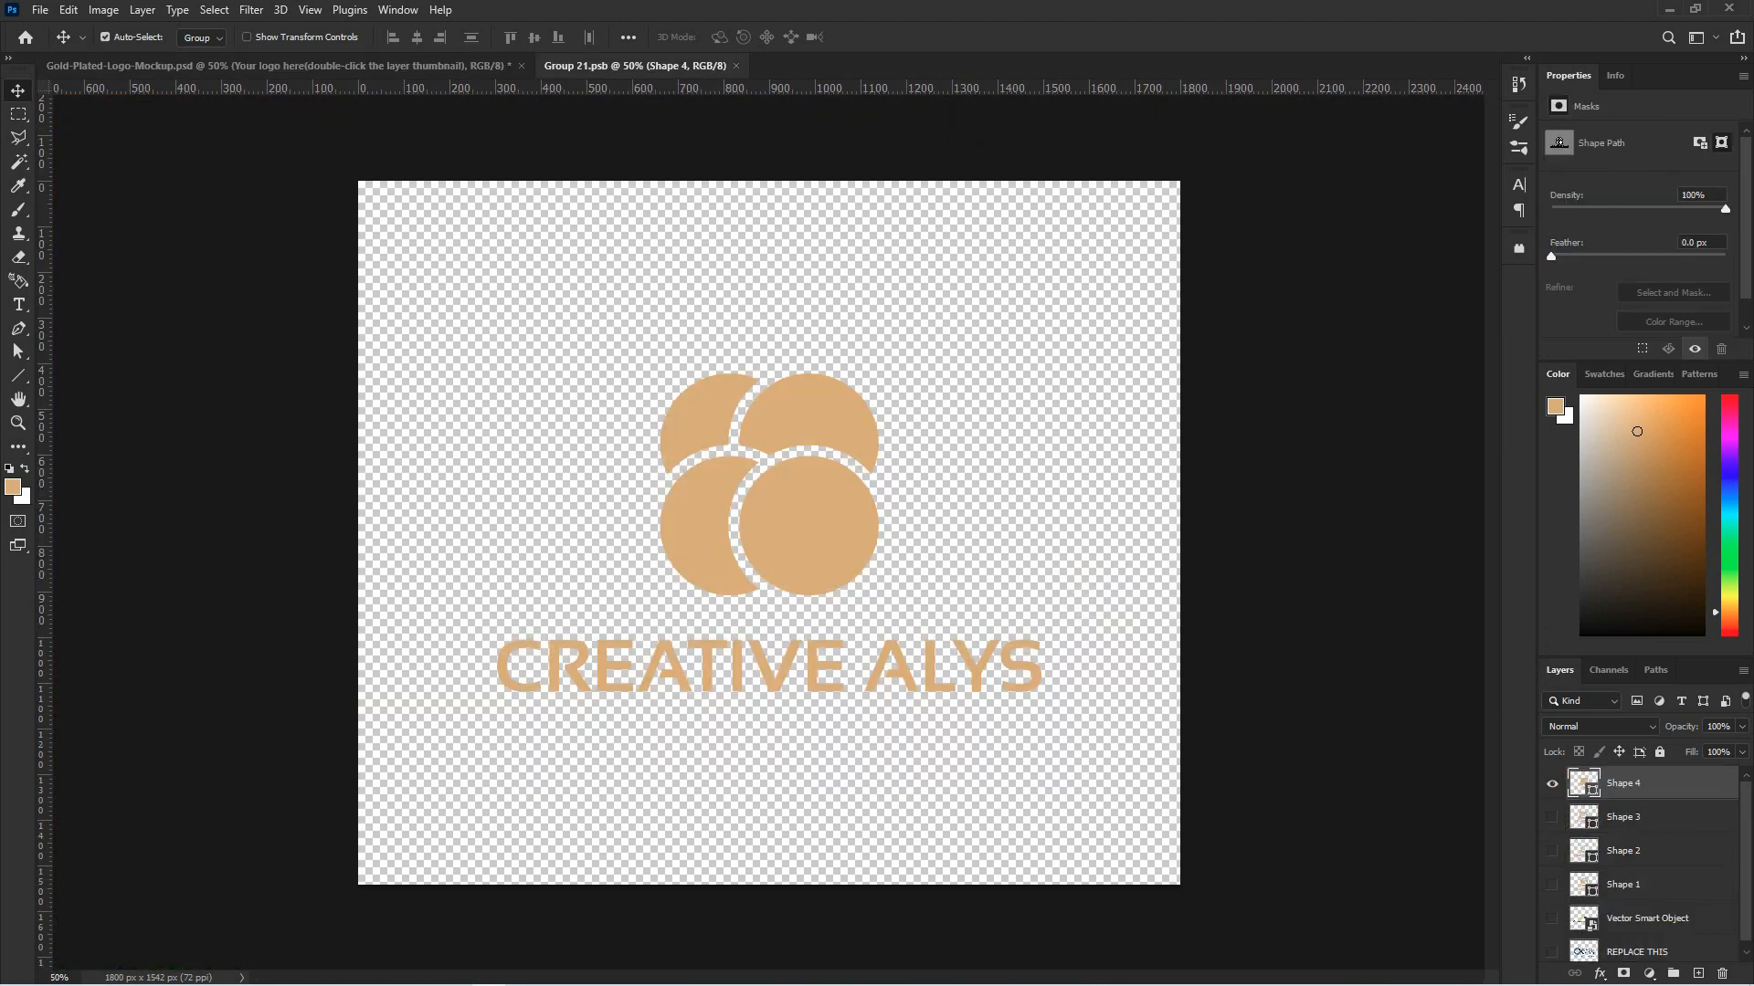
{"action": "key", "text": "alt+Tab"}
{"action": "left_click_drag", "start_coordinate": [1065, 362], "coordinate": [898, 163]}
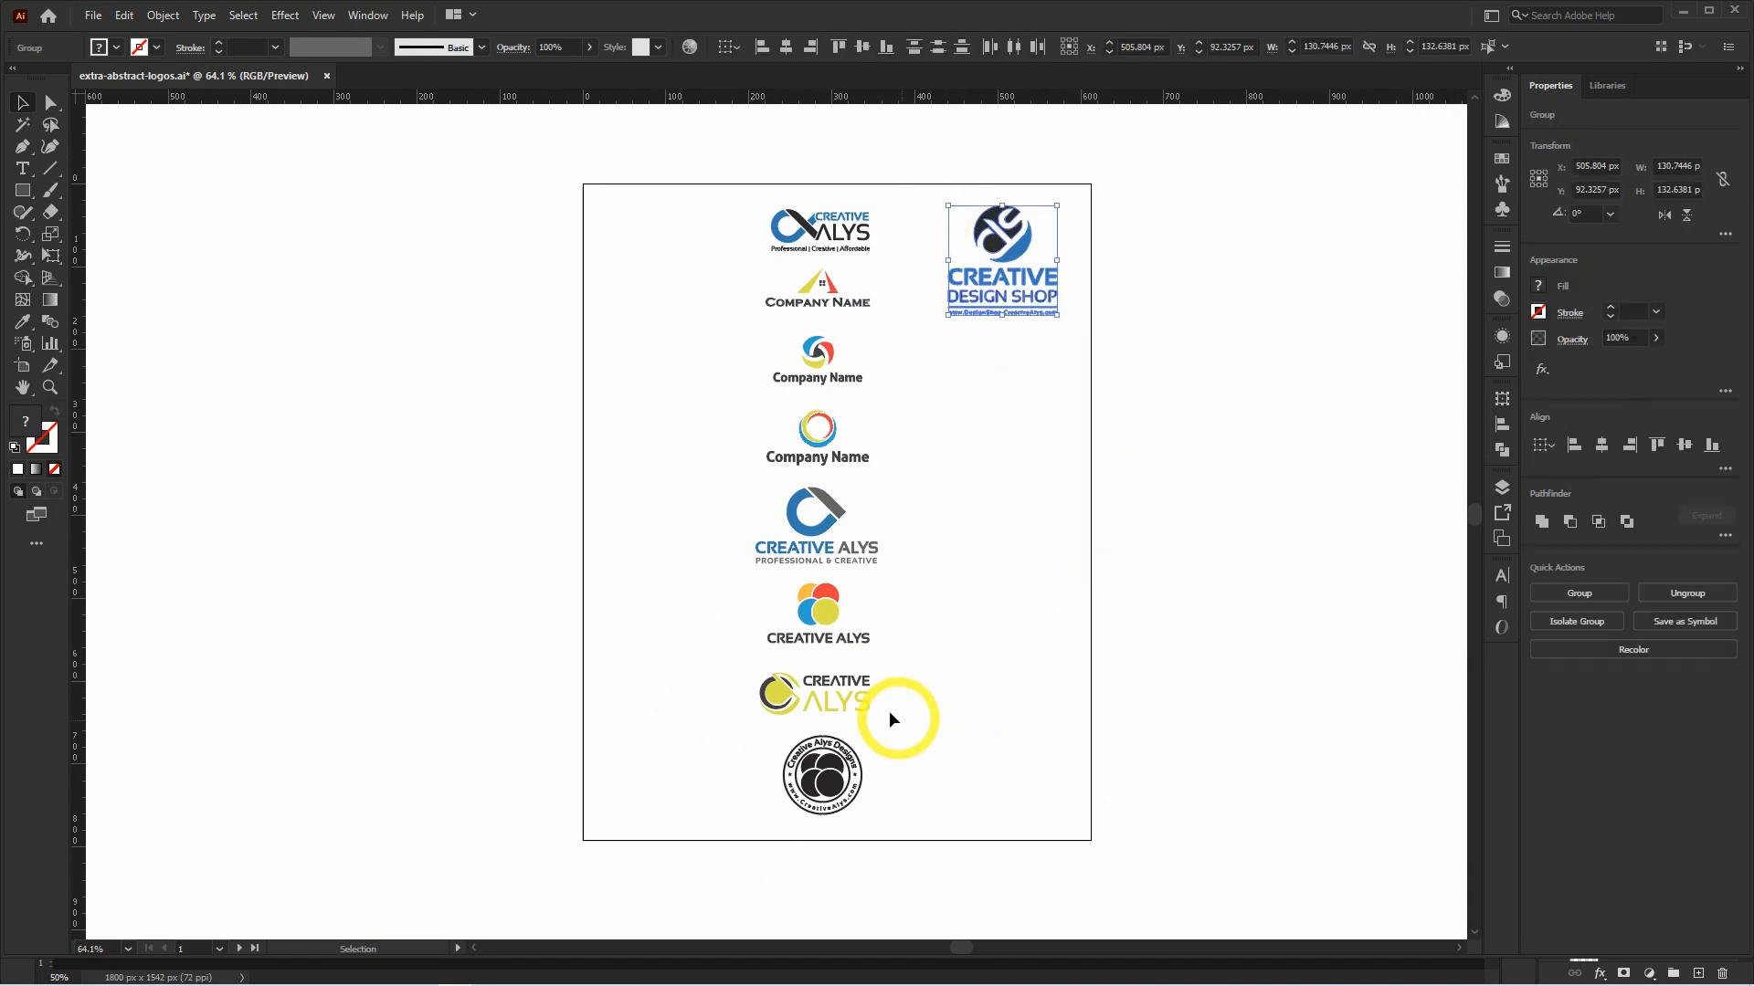
{"action": "left_click_drag", "start_coordinate": [896, 717], "coordinate": [781, 670]}
{"action": "key", "text": "v"}
{"action": "key", "text": "ctrl+c"}
Switch back to Photoshop, paste the copied horizontal logo as a Shape Layer and enlarge it to about 70% of the canvas width.
{"action": "key", "text": "alt+Tab"}
{"action": "key", "text": "ctrl+v"}
{"action": "key", "text": "Return"}
{"action": "key", "text": "ctrl+t"}
{"action": "left_click_drag", "start_coordinate": [803, 542], "coordinate": [1028, 745]}
{"action": "key", "text": "Return"}
Hide the Shape 4 layer, then save and close the smart object document.
{"action": "left_click", "coordinate": [1551, 817]}
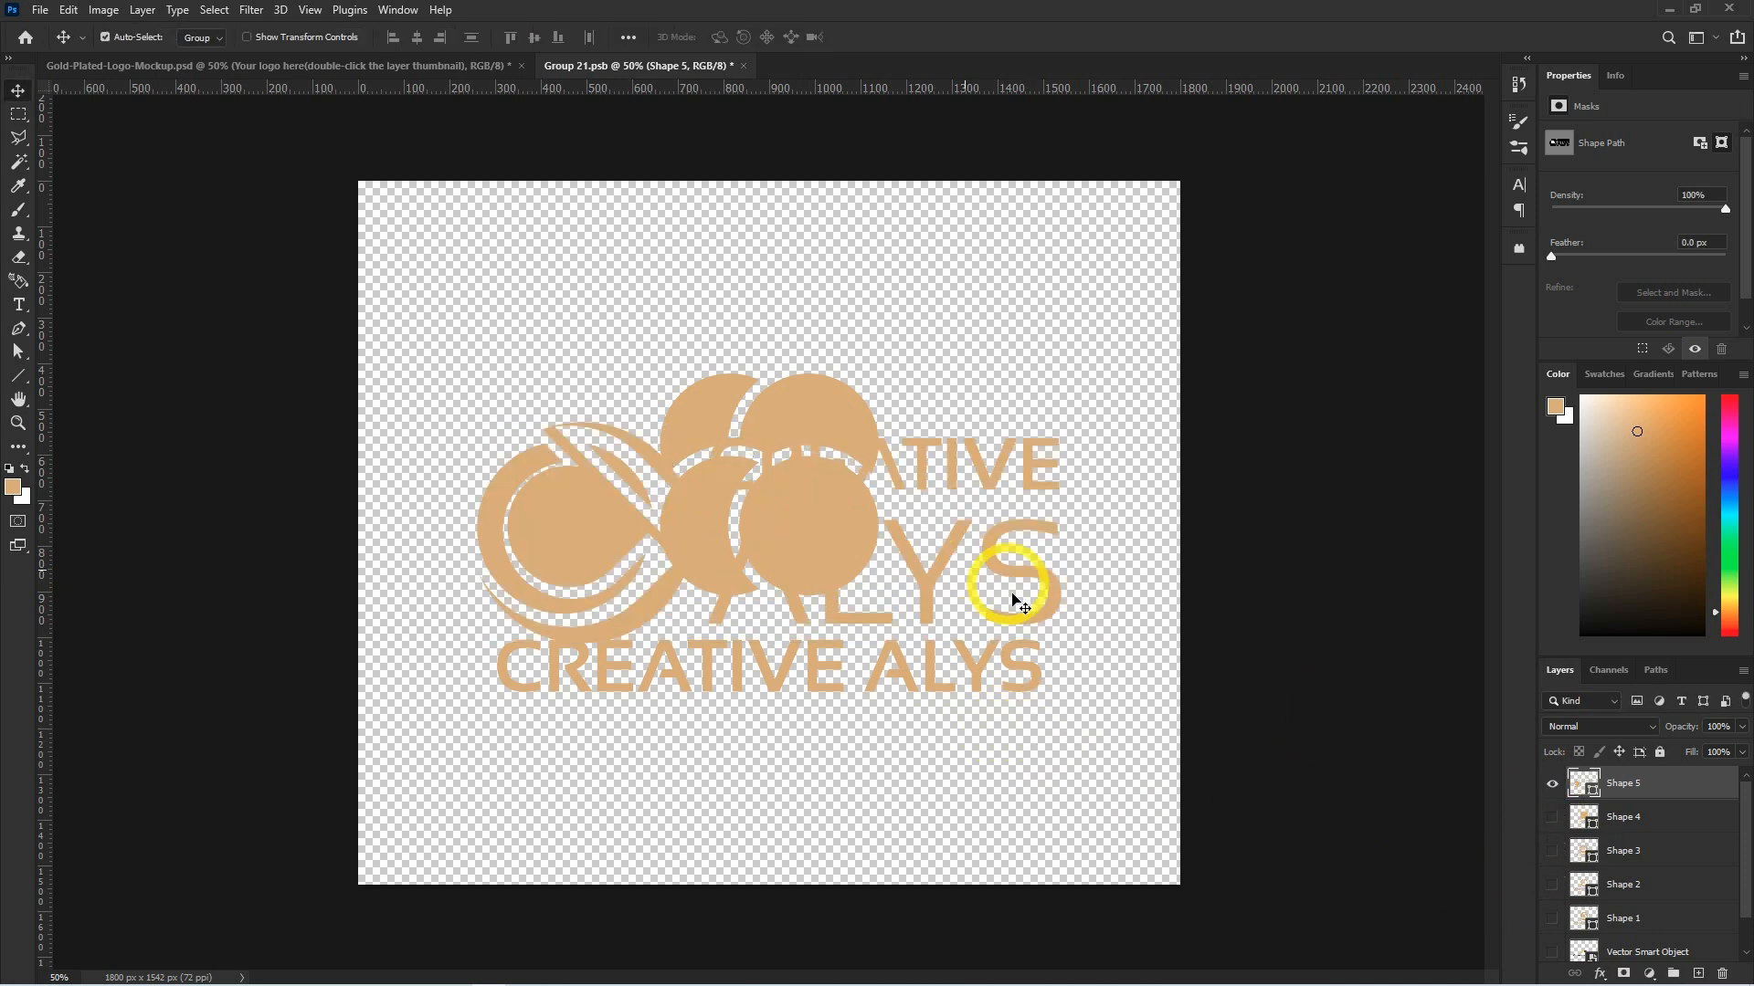
{"action": "key", "text": "ctrl+s"}
{"action": "left_click", "coordinate": [737, 65]}
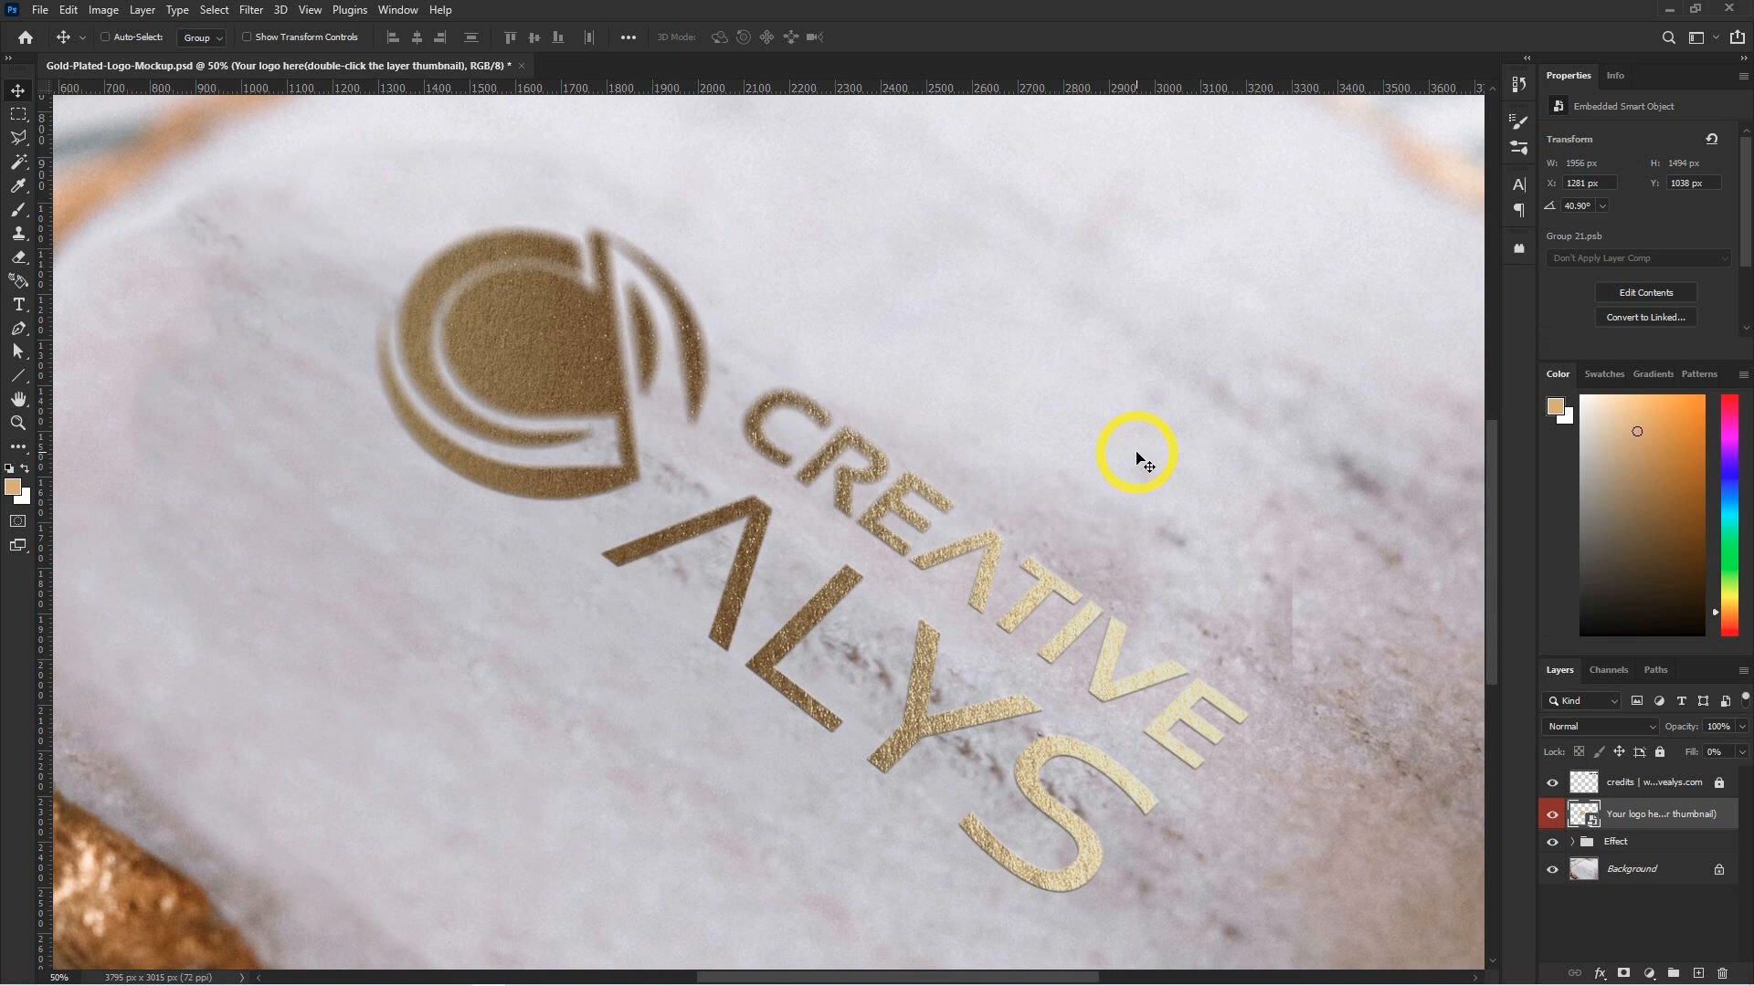
{"action": "key", "text": "ctrl+minus"}
{"action": "key", "text": "ctrl+minus"}
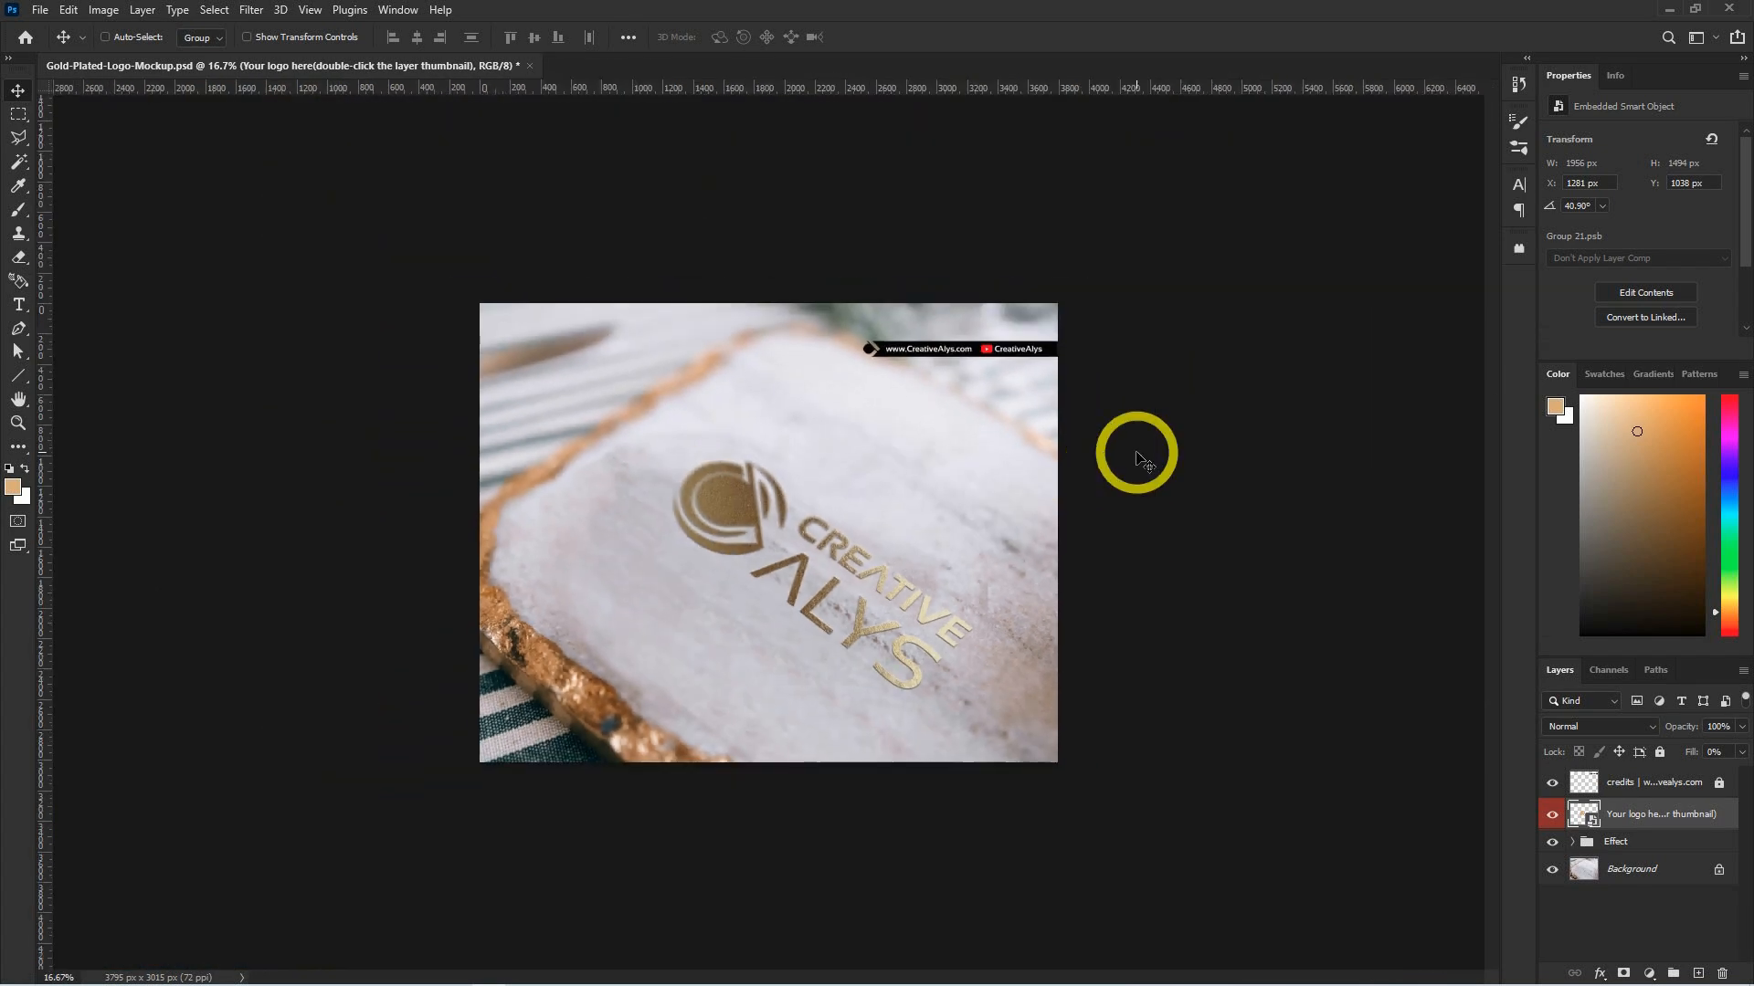
Reopen the logo smart object and add Illustrator's round "Creative Alys Designs" badge as a Shape Layer scaled to about 992%.
{"action": "double_click", "coordinate": [1582, 814]}
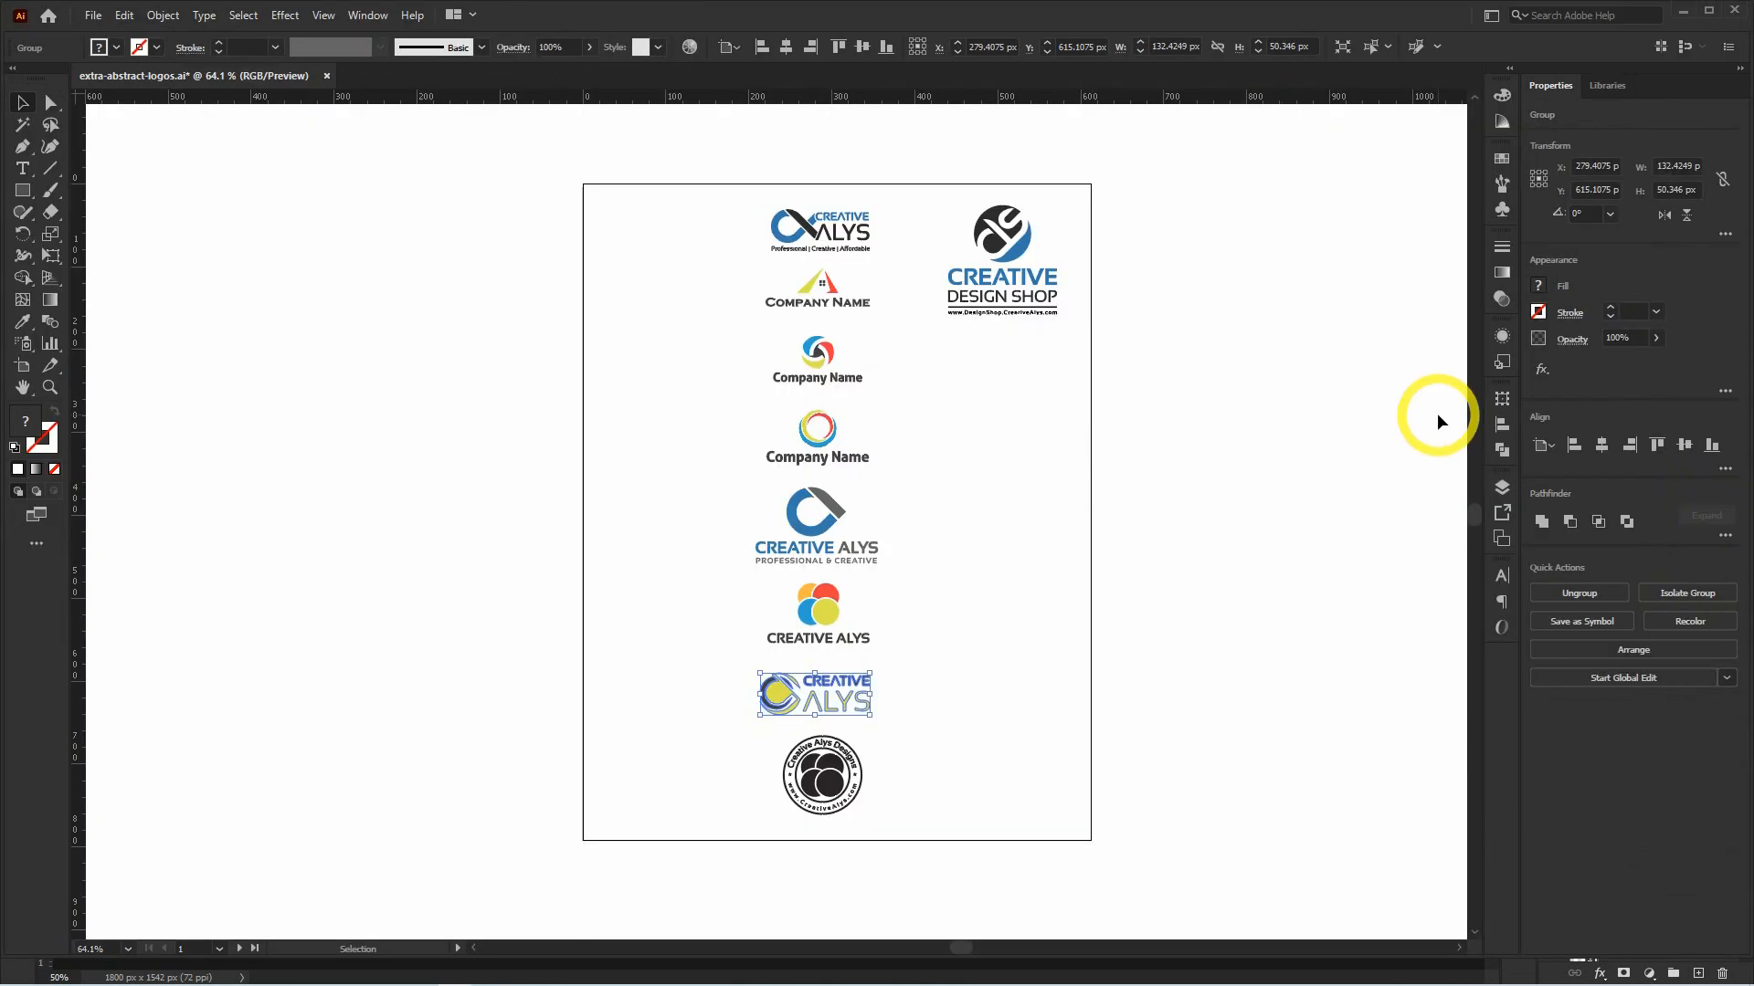
{"action": "left_click", "coordinate": [799, 769]}
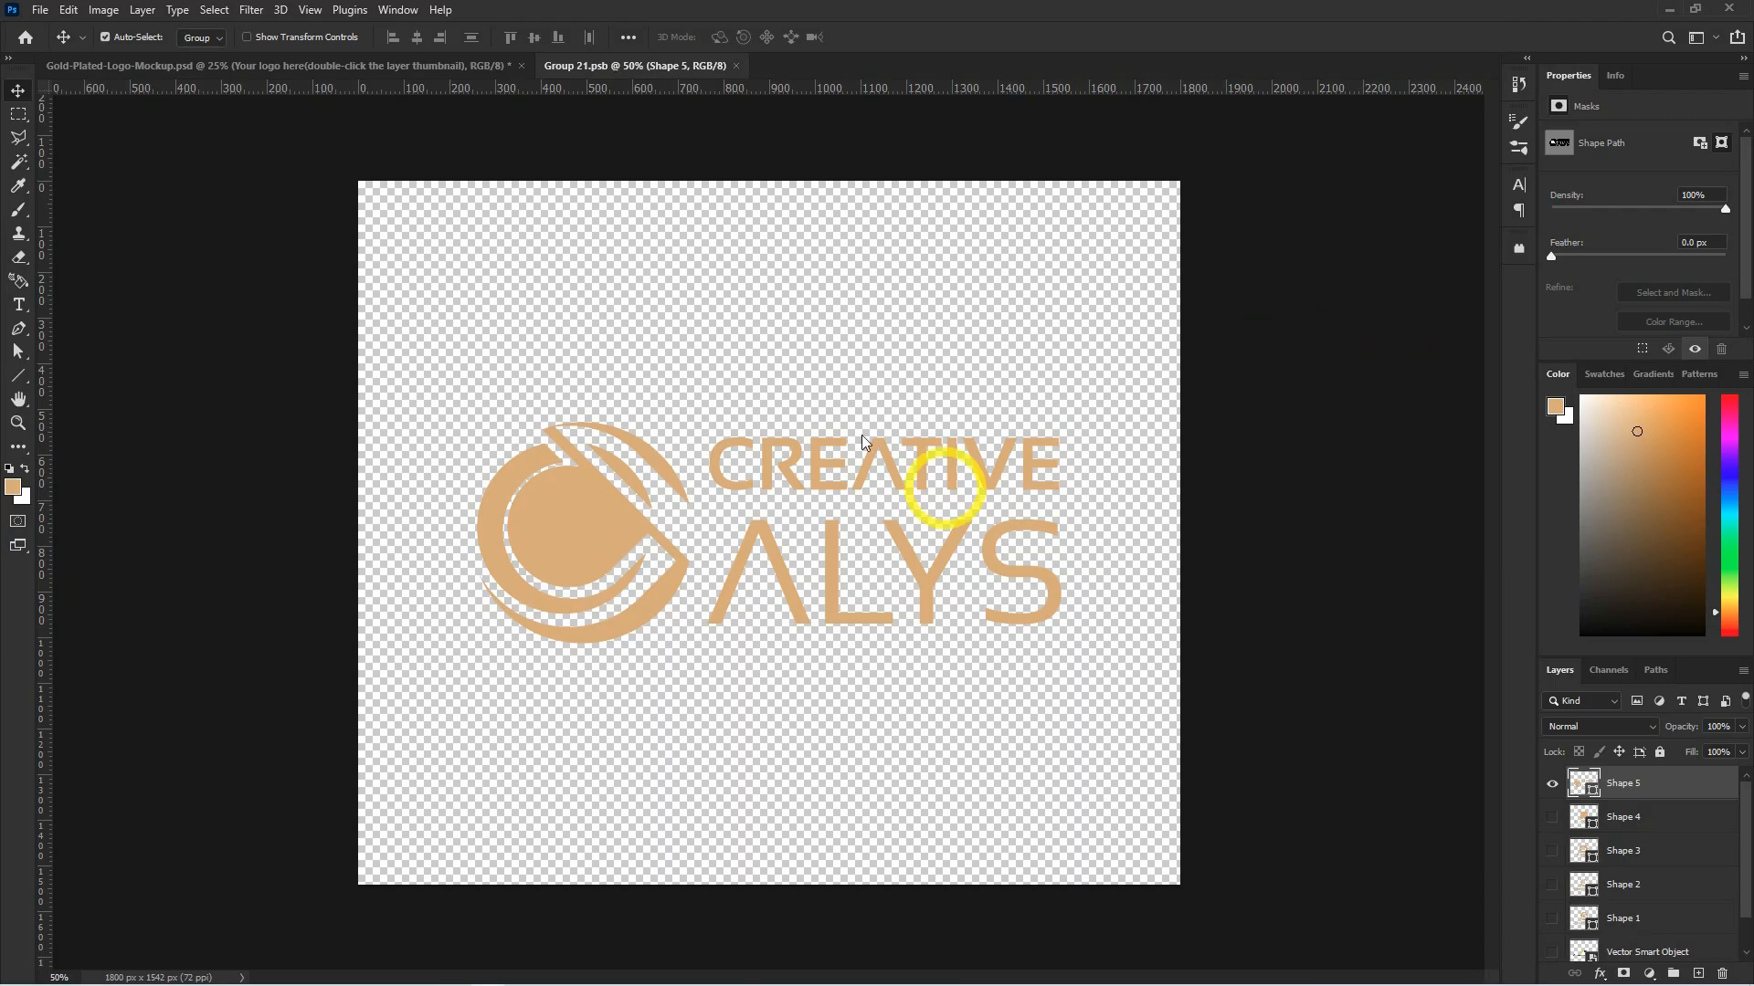
{"action": "key", "text": "ctrl+v"}
{"action": "left_click", "coordinate": [772, 213]}
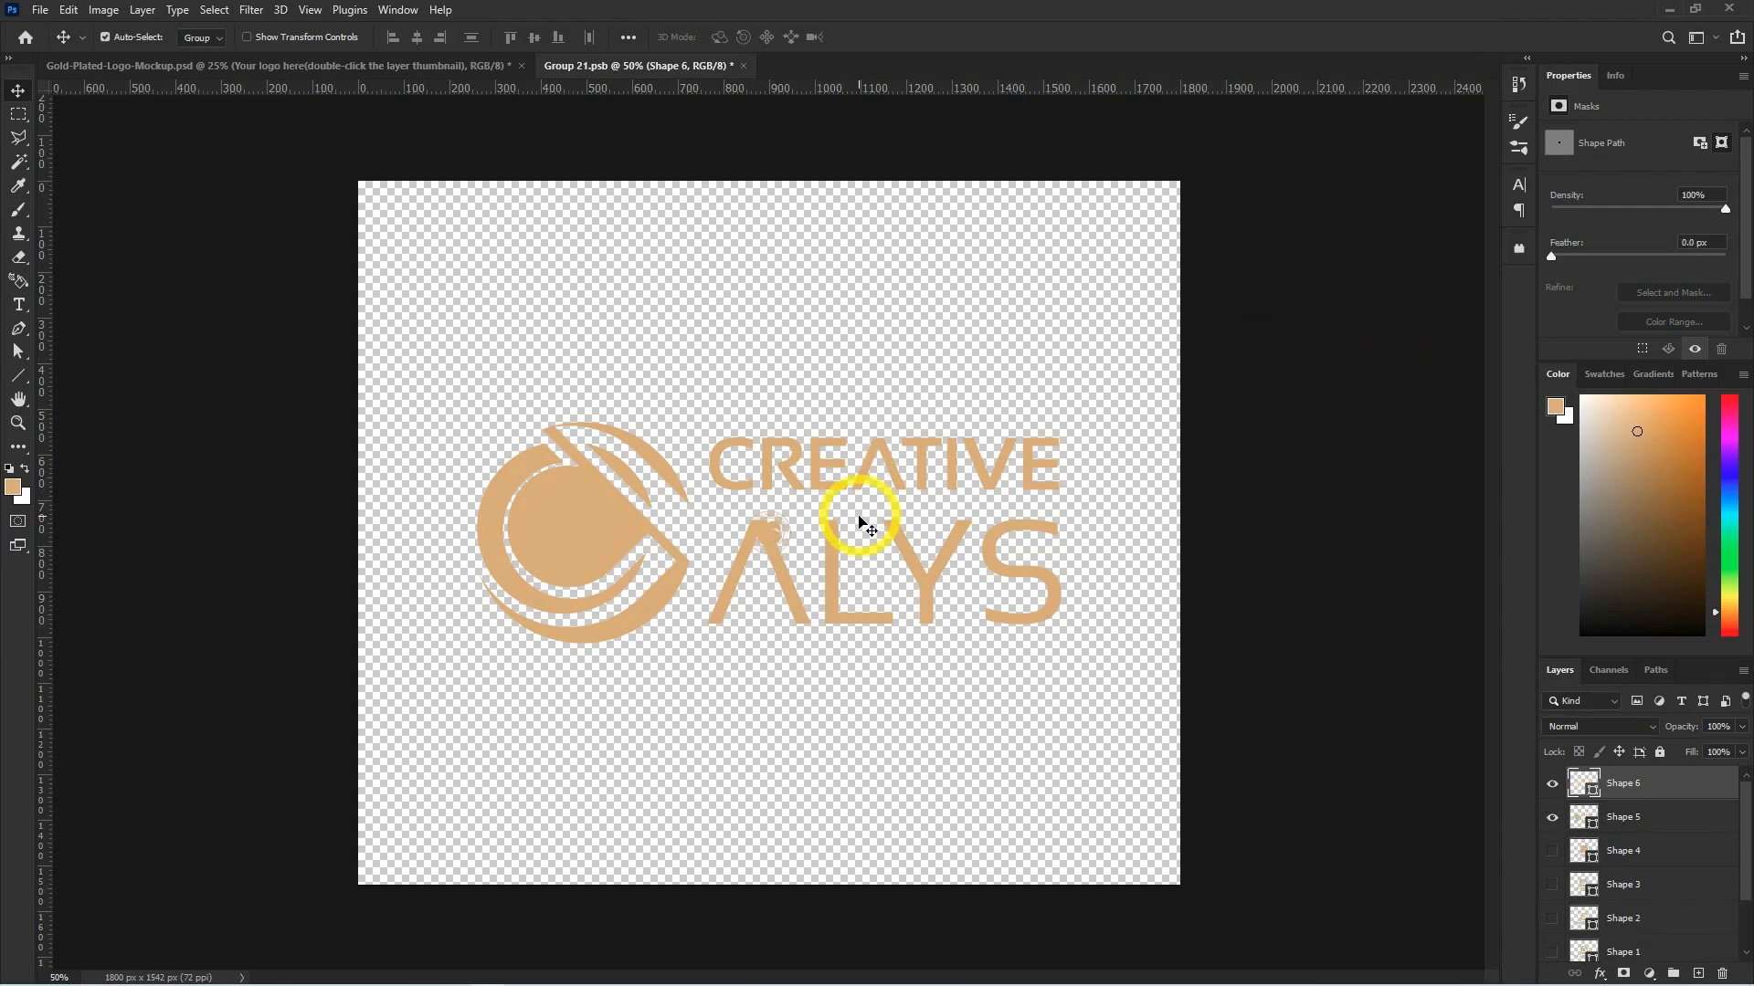
{"action": "key", "text": "ctrl+t"}
{"action": "left_click_drag", "start_coordinate": [791, 554], "coordinate": [986, 748]}
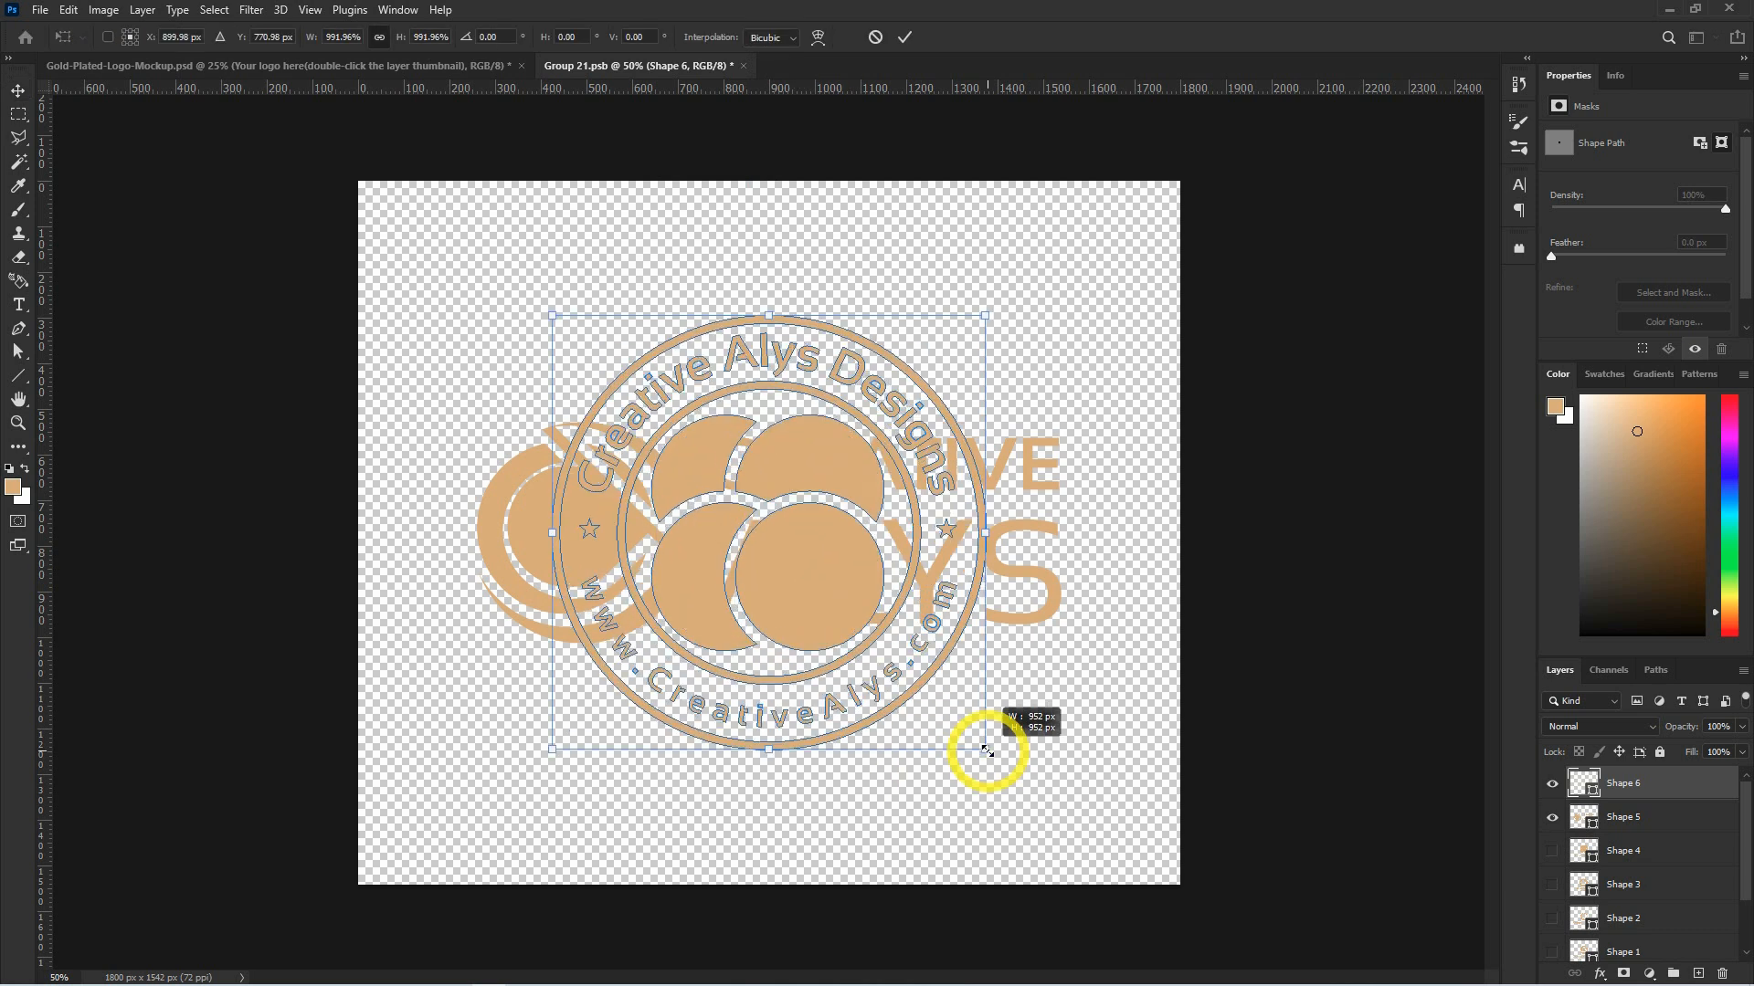
{"action": "key", "text": "Return"}
Hide the Shape 5 layer, then save and close the smart object document.
{"action": "left_click", "coordinate": [1552, 783]}
{"action": "left_click", "coordinate": [1552, 816]}
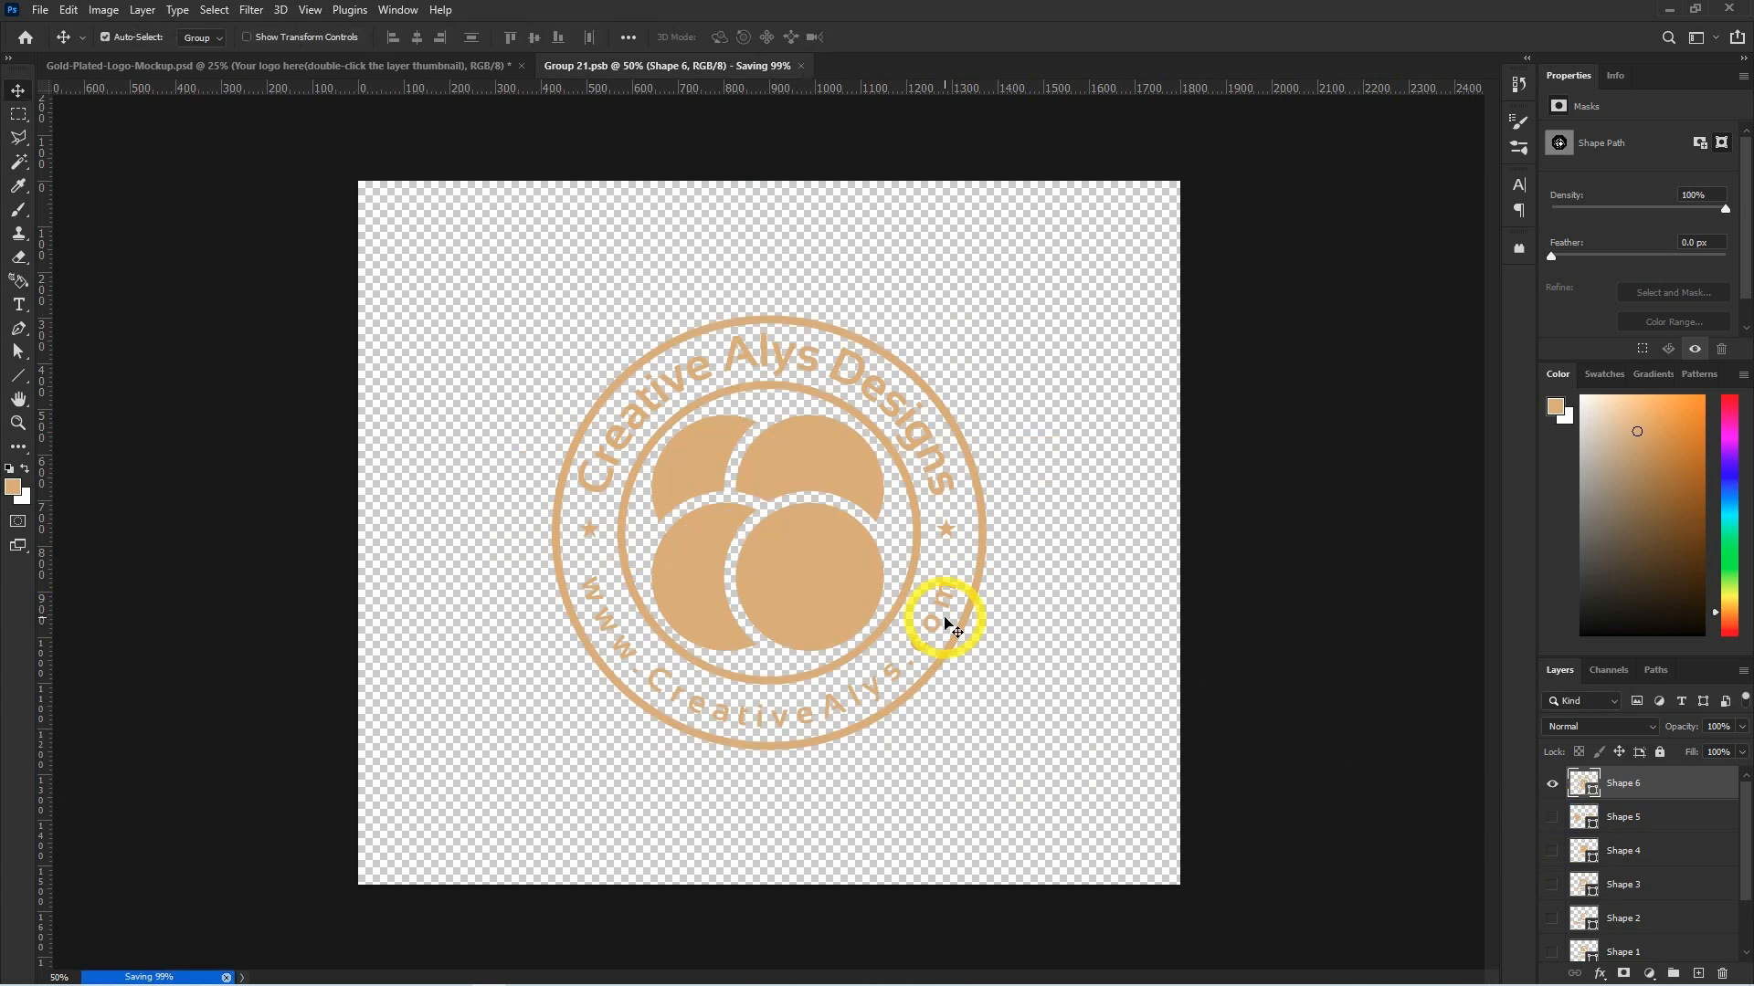
{"action": "left_click", "coordinate": [744, 66]}
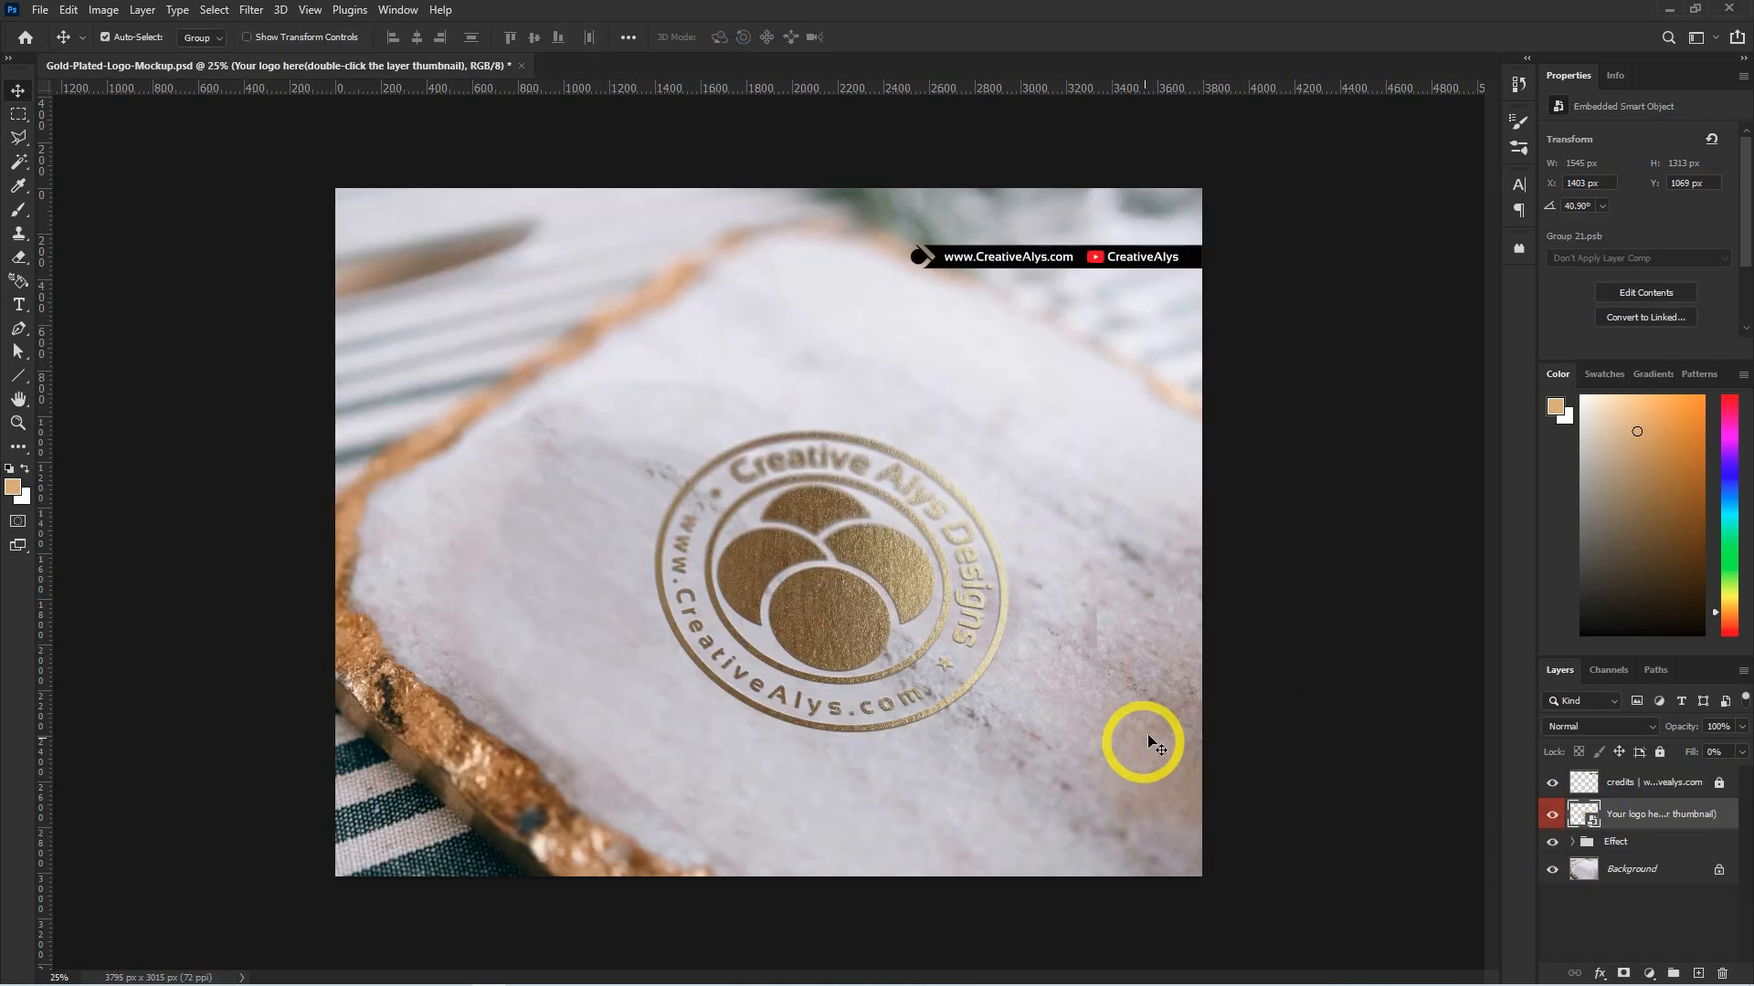
Examine the gold foil effect on the round badge in the mockup, both as a whole and close up.
{"action": "key", "text": "ctrl+minus"}
{"action": "key", "text": "ctrl+minus"}
{"action": "key", "text": "ctrl+minus"}
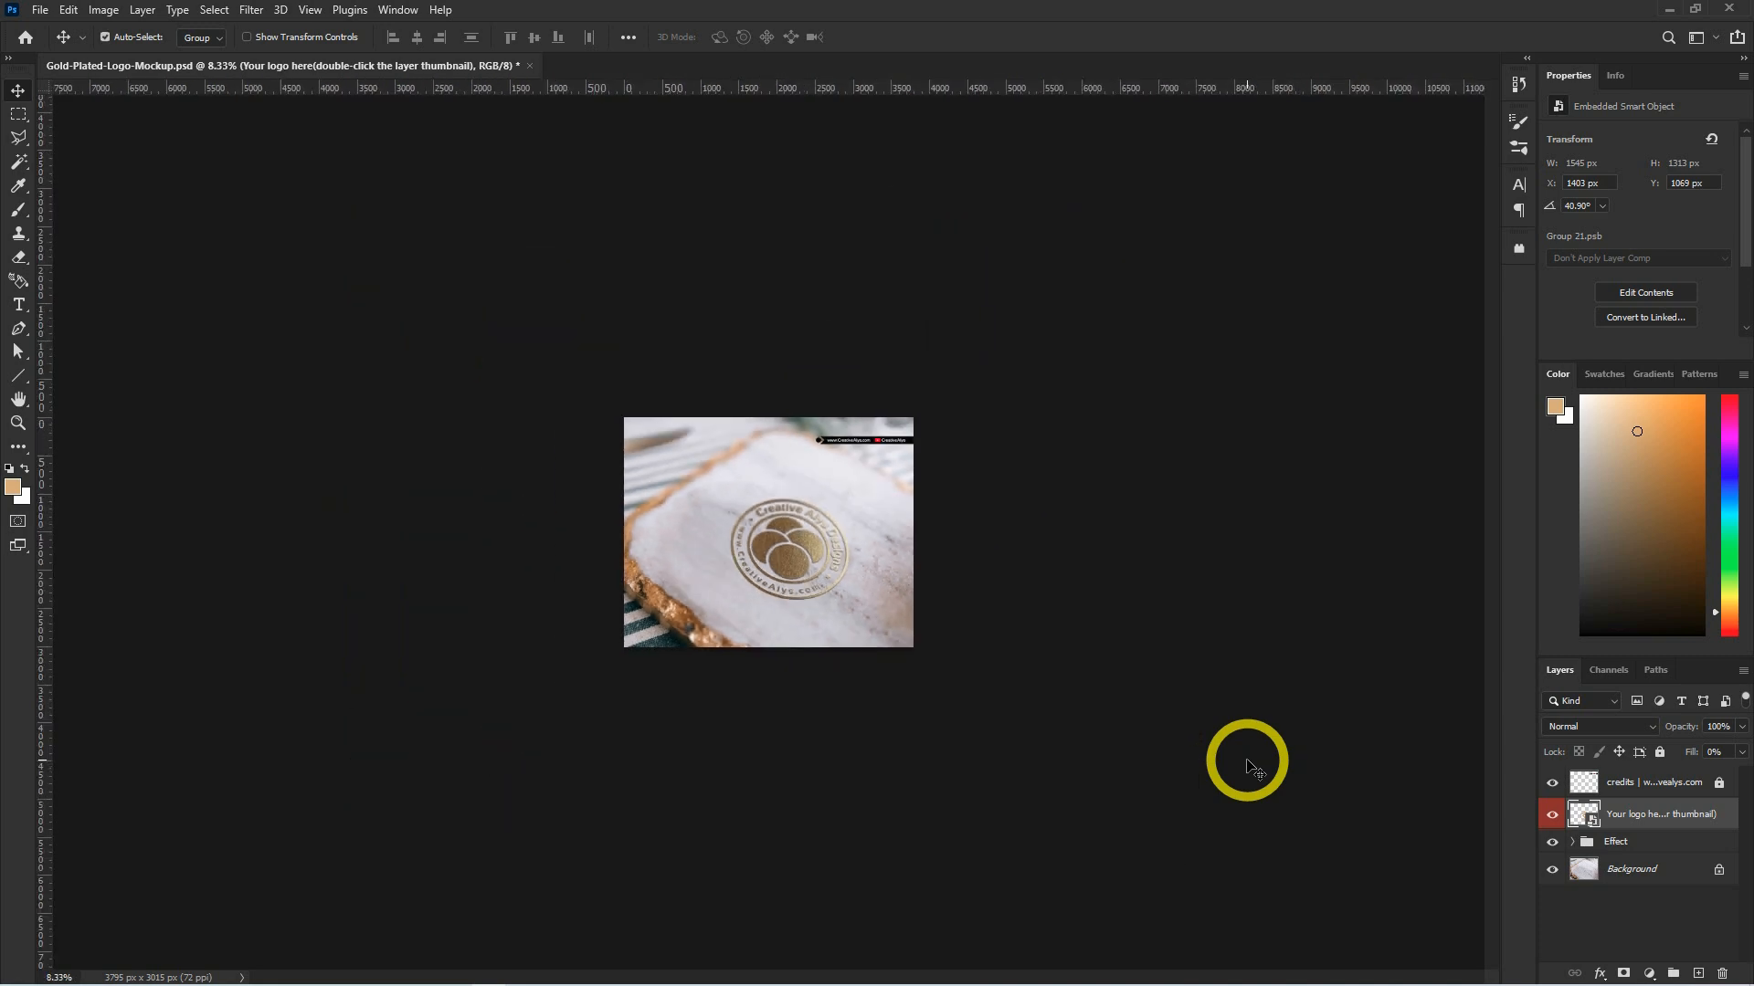
{"action": "key", "text": "ctrl+plus"}
{"action": "key", "text": "ctrl+plus"}
{"action": "key", "text": "ctrl+plus"}
{"action": "key", "text": "ctrl+plus"}
{"action": "key", "text": "ctrl+plus"}
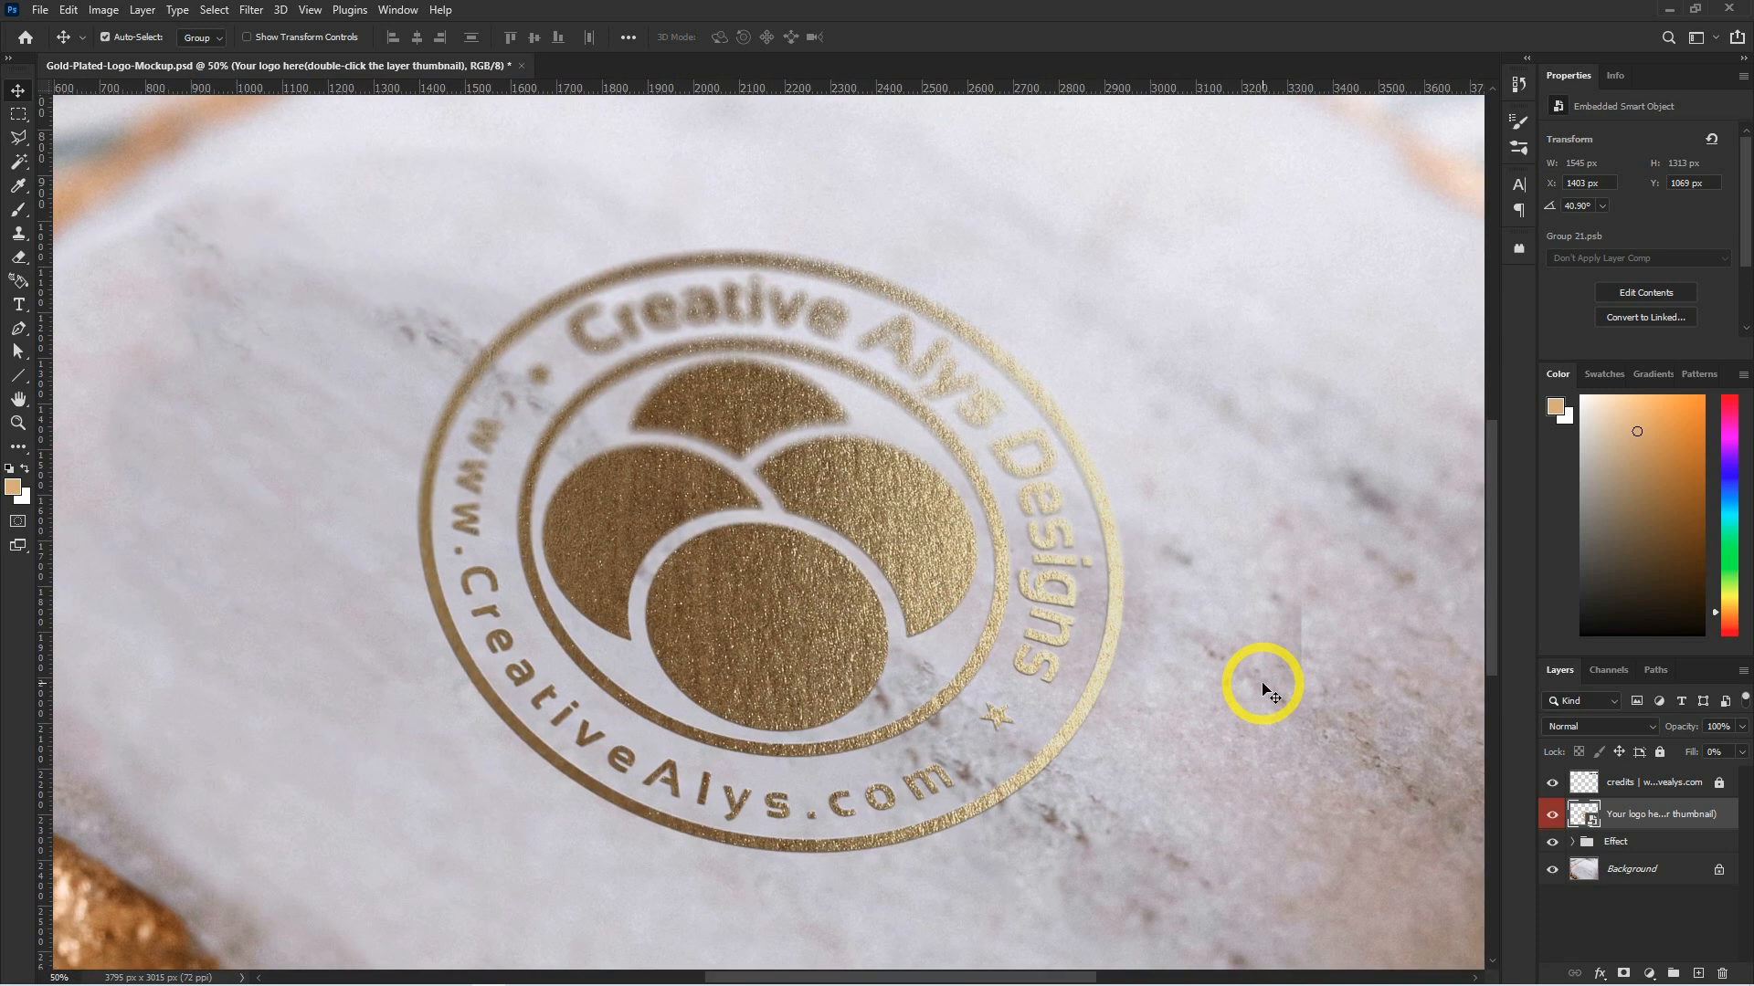
Reopen the logo smart object and add Illustrator's "CREATIVE DESIGN SHOP" logo as a Shape Layer scaled to about 765%.
{"action": "double_click", "coordinate": [1578, 815]}
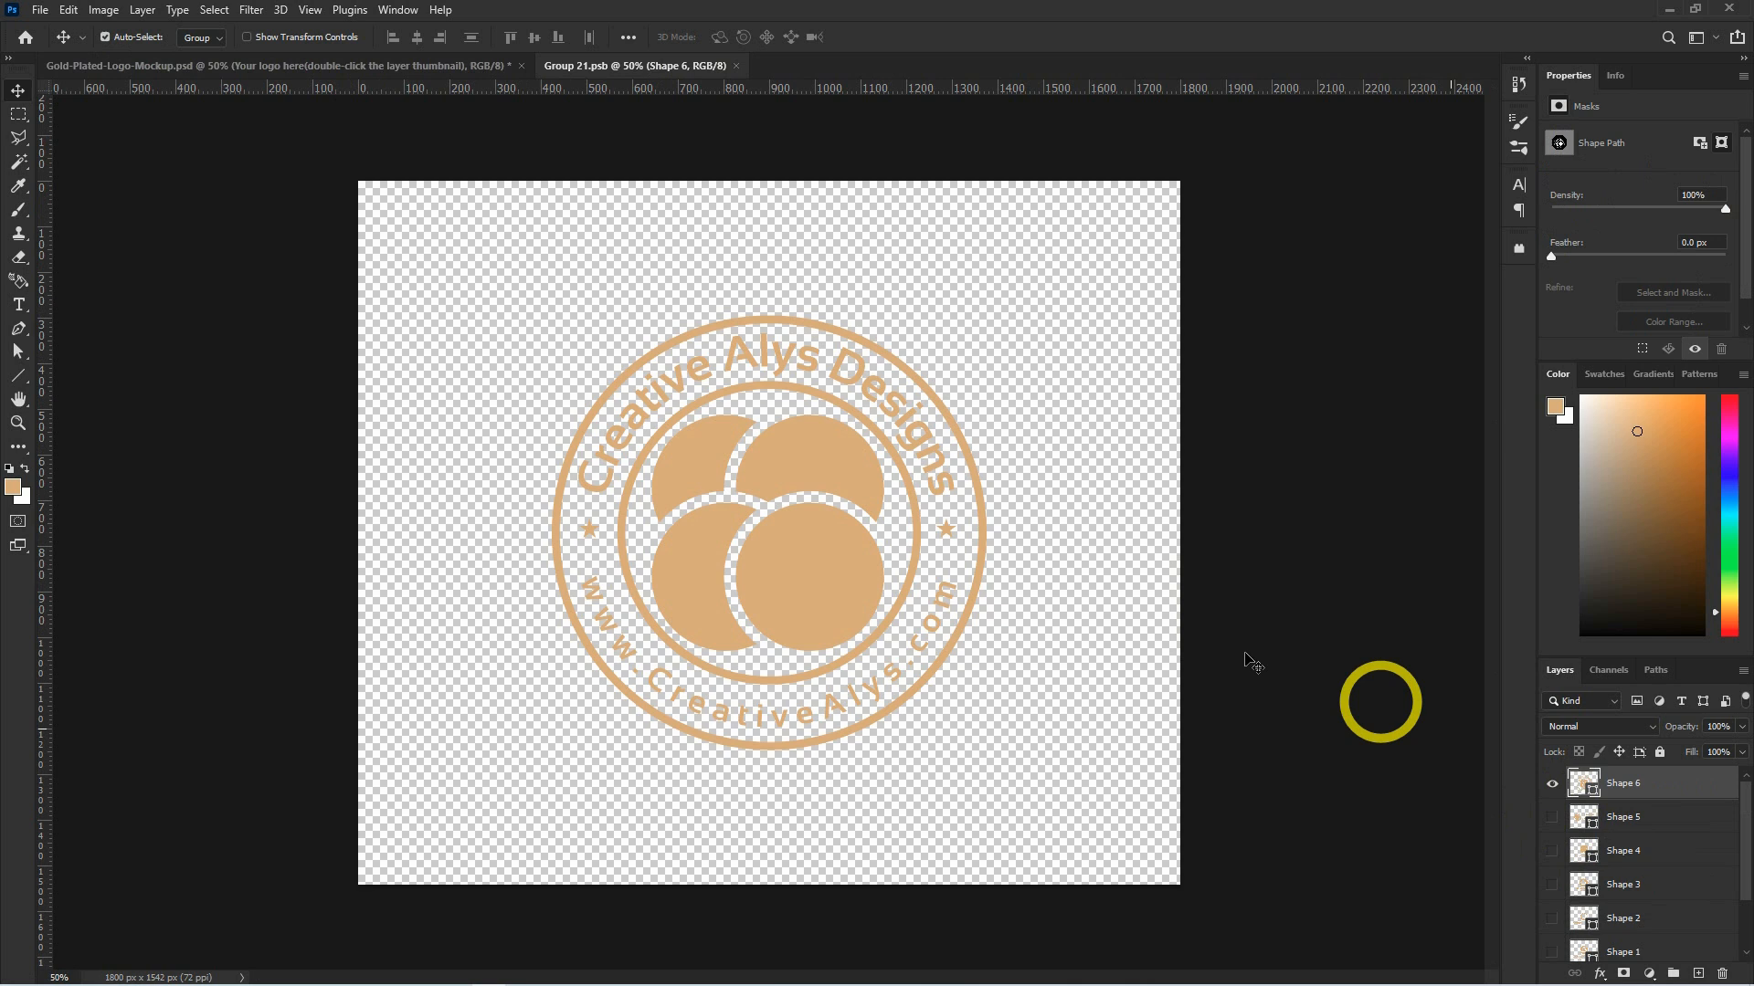
{"action": "key", "text": "alt+Tab"}
{"action": "left_click", "coordinate": [972, 310]}
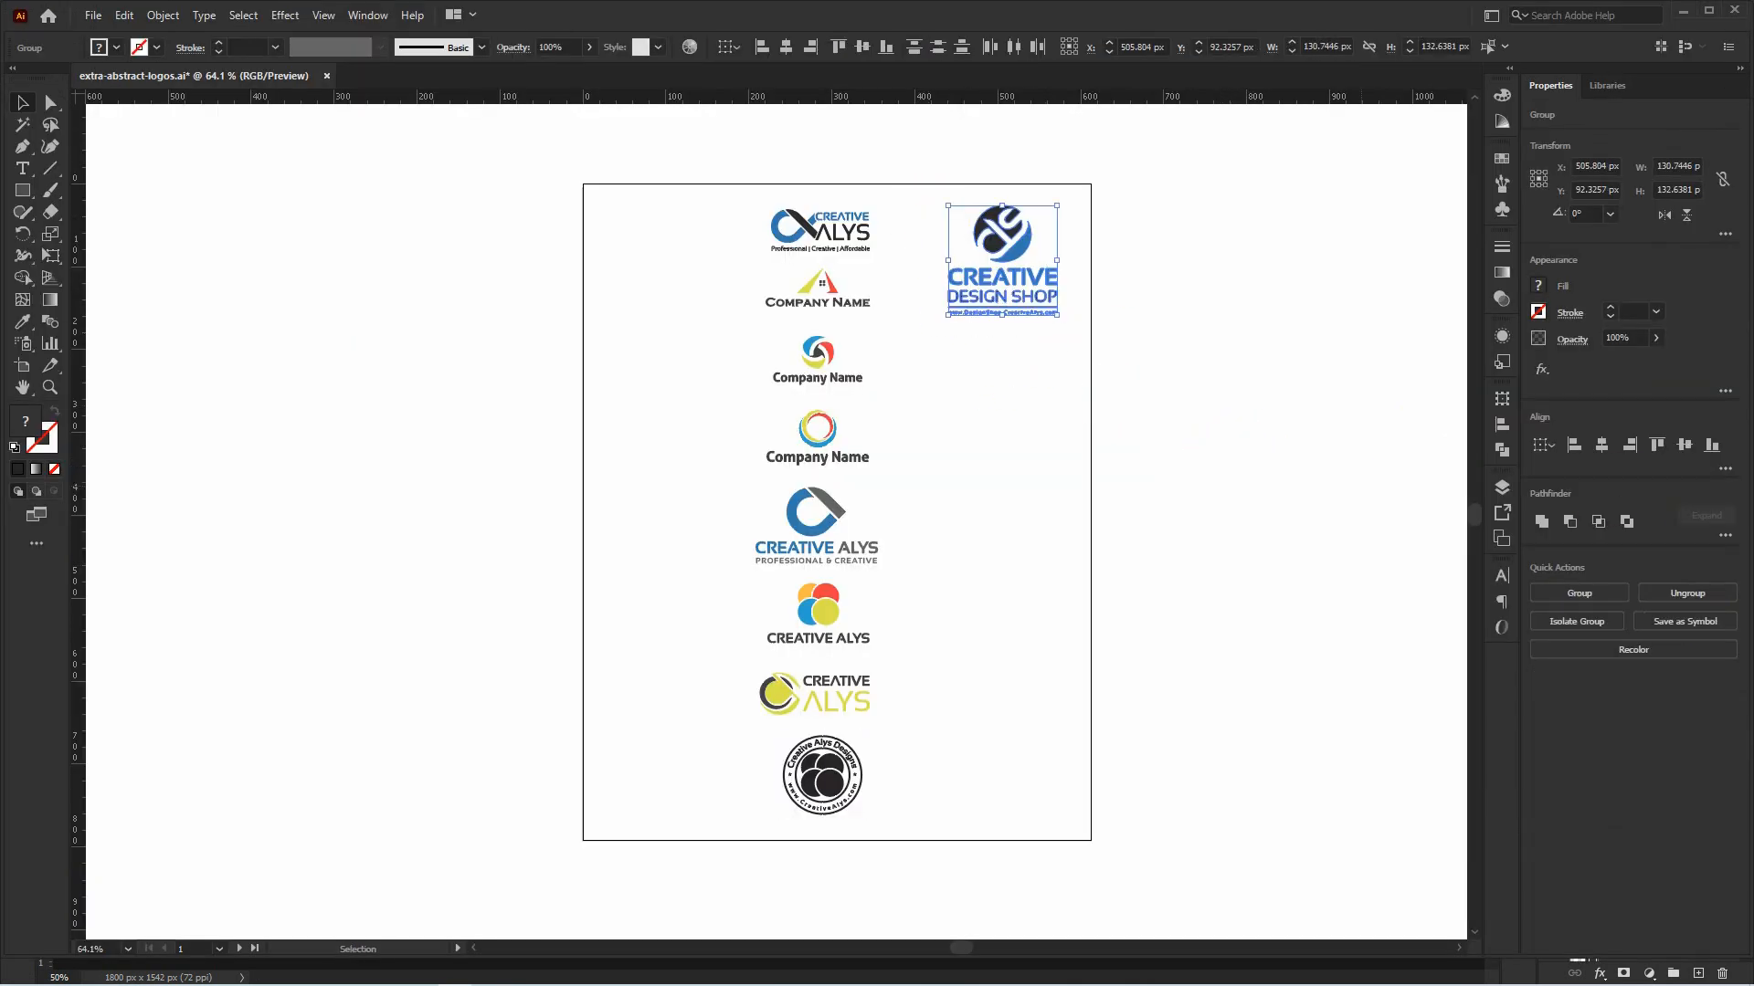
{"action": "key", "text": "alt+Tab"}
{"action": "key", "text": "ctrl+v"}
{"action": "left_click", "coordinate": [776, 198]}
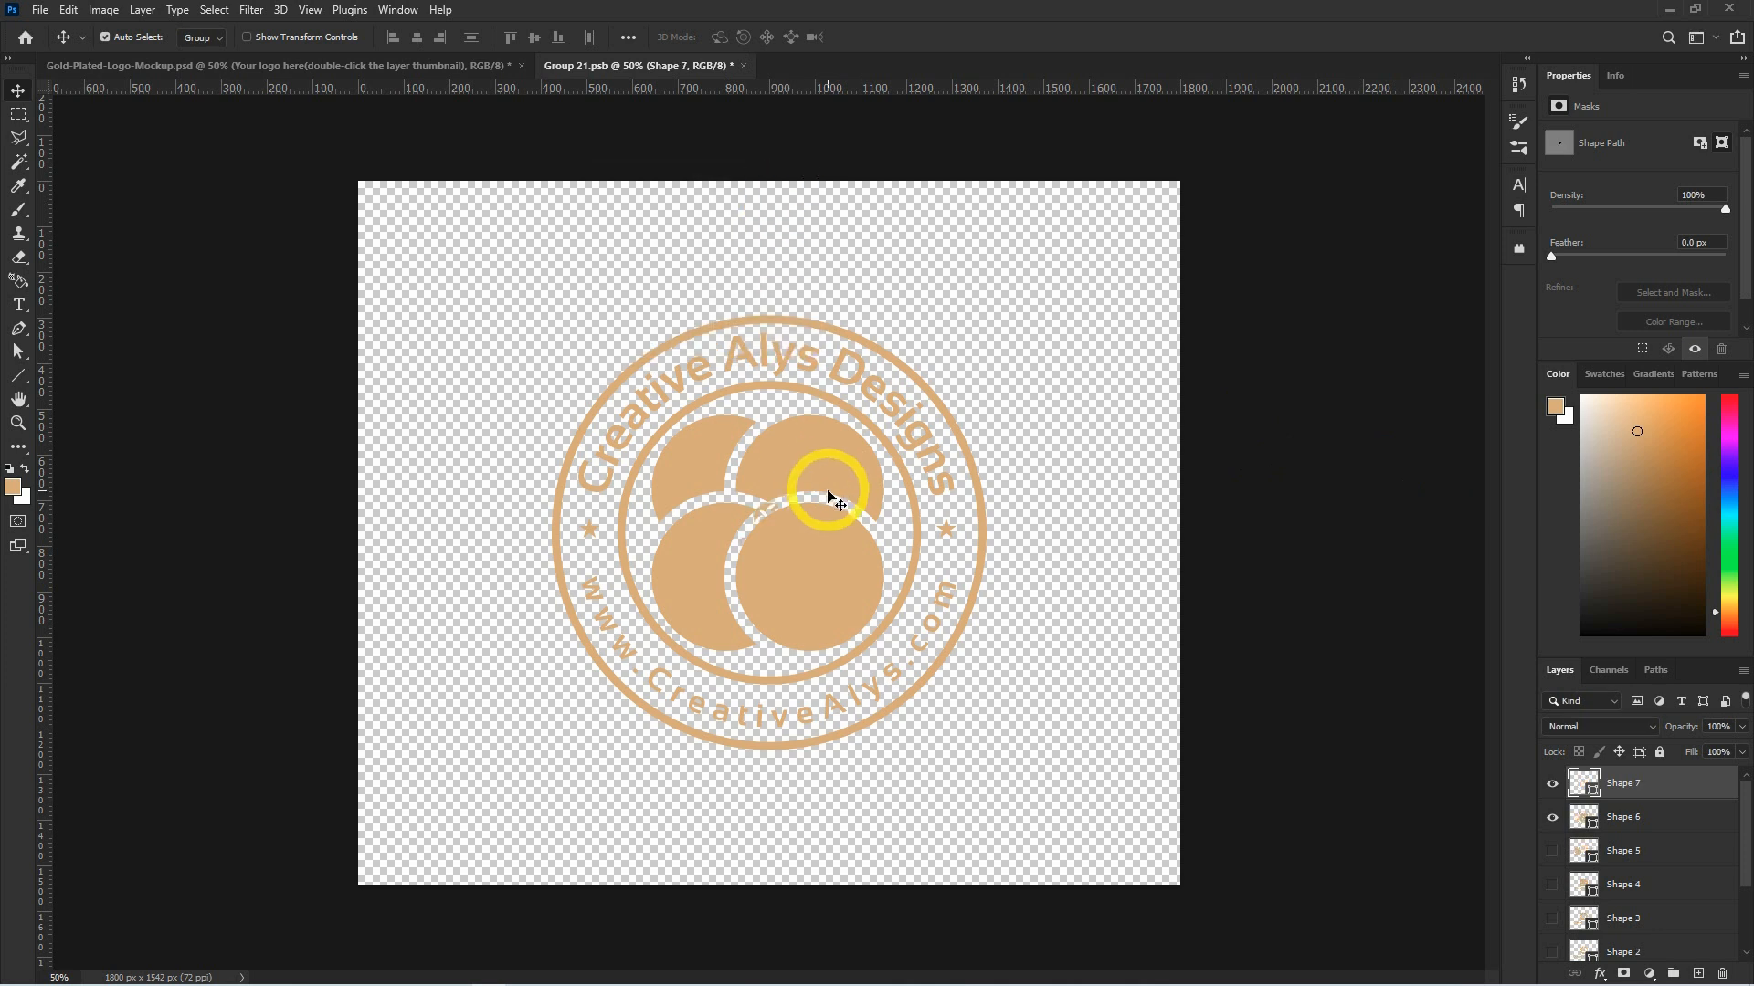
{"action": "left_click_drag", "start_coordinate": [800, 564], "coordinate": [1006, 756]}
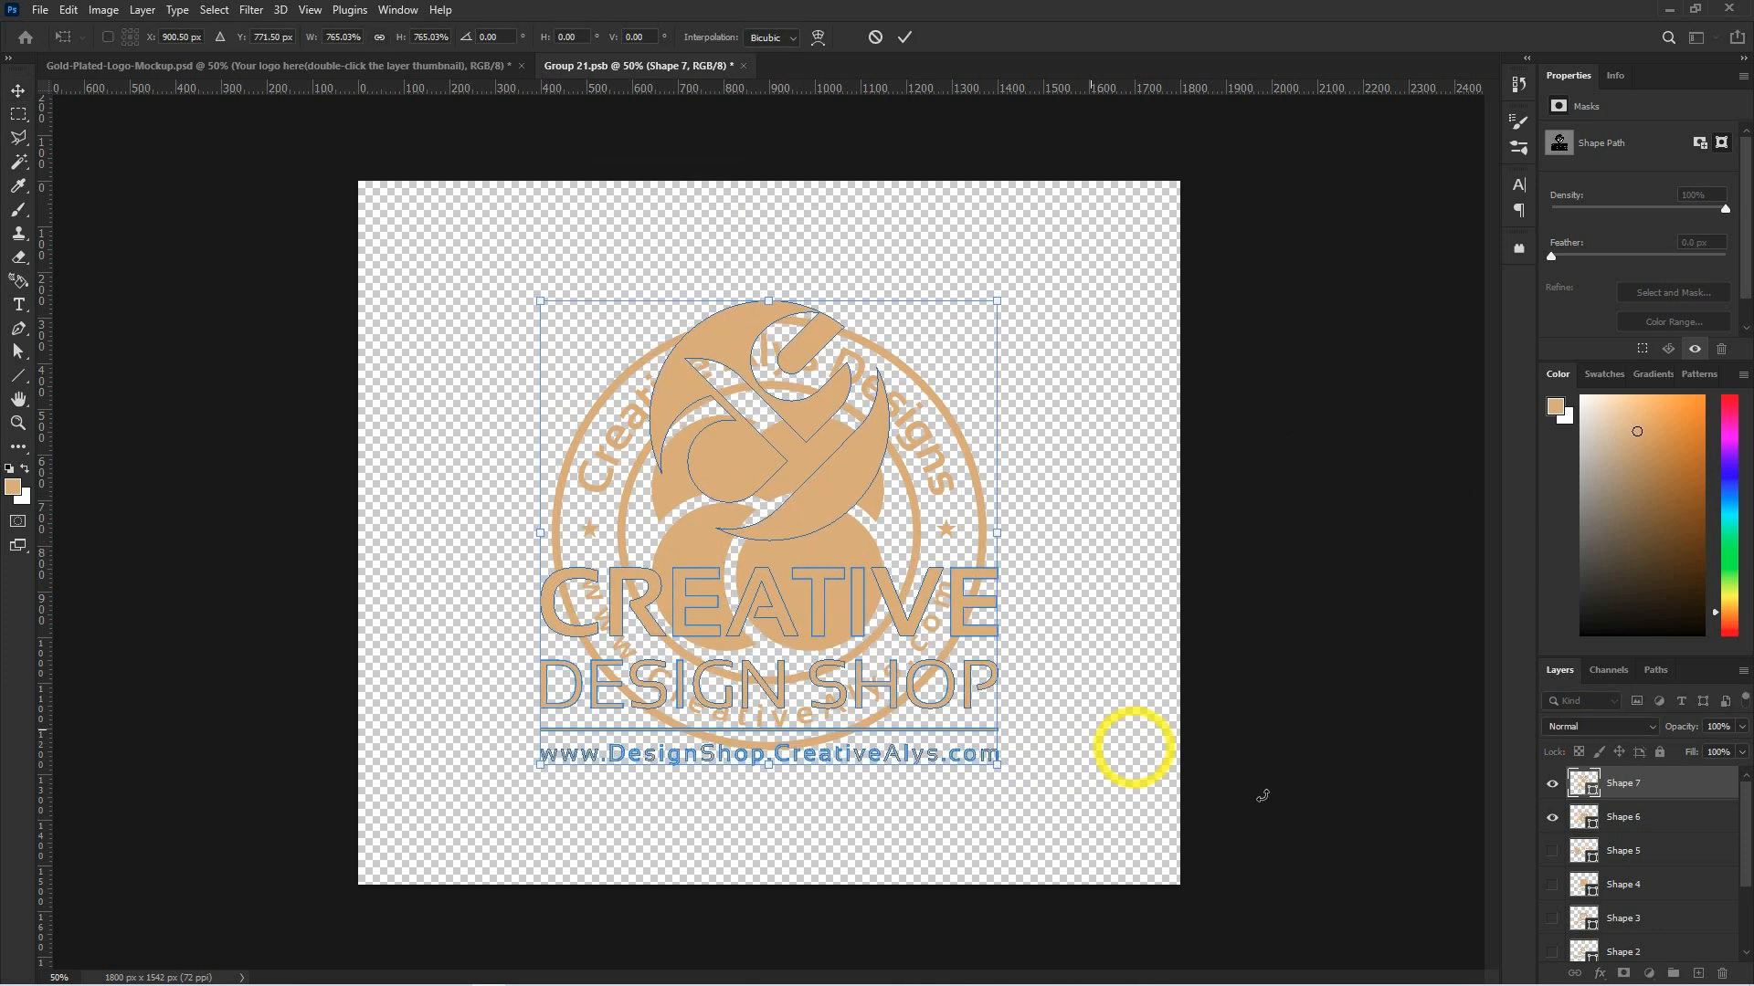
{"action": "key", "text": "Return"}
Hide the Shape 6 layer, then save and close the smart object document.
{"action": "left_click", "coordinate": [1552, 817]}
{"action": "key", "text": "ctrl+s"}
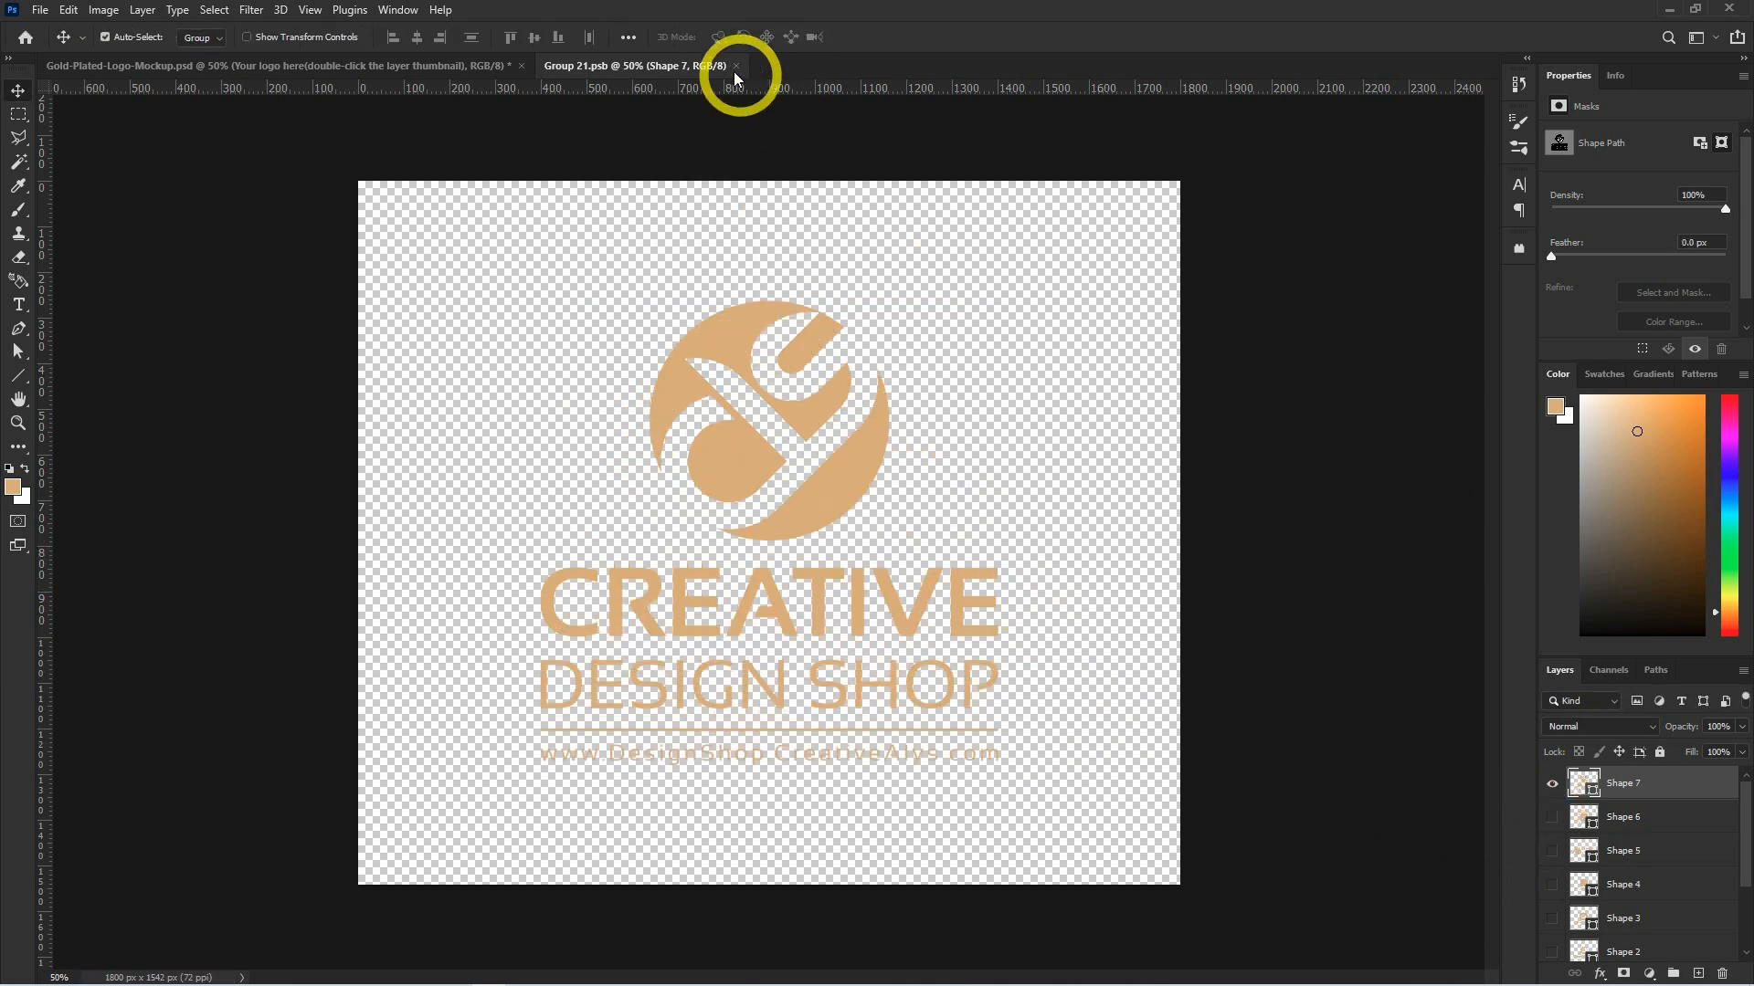
{"action": "left_click", "coordinate": [736, 66]}
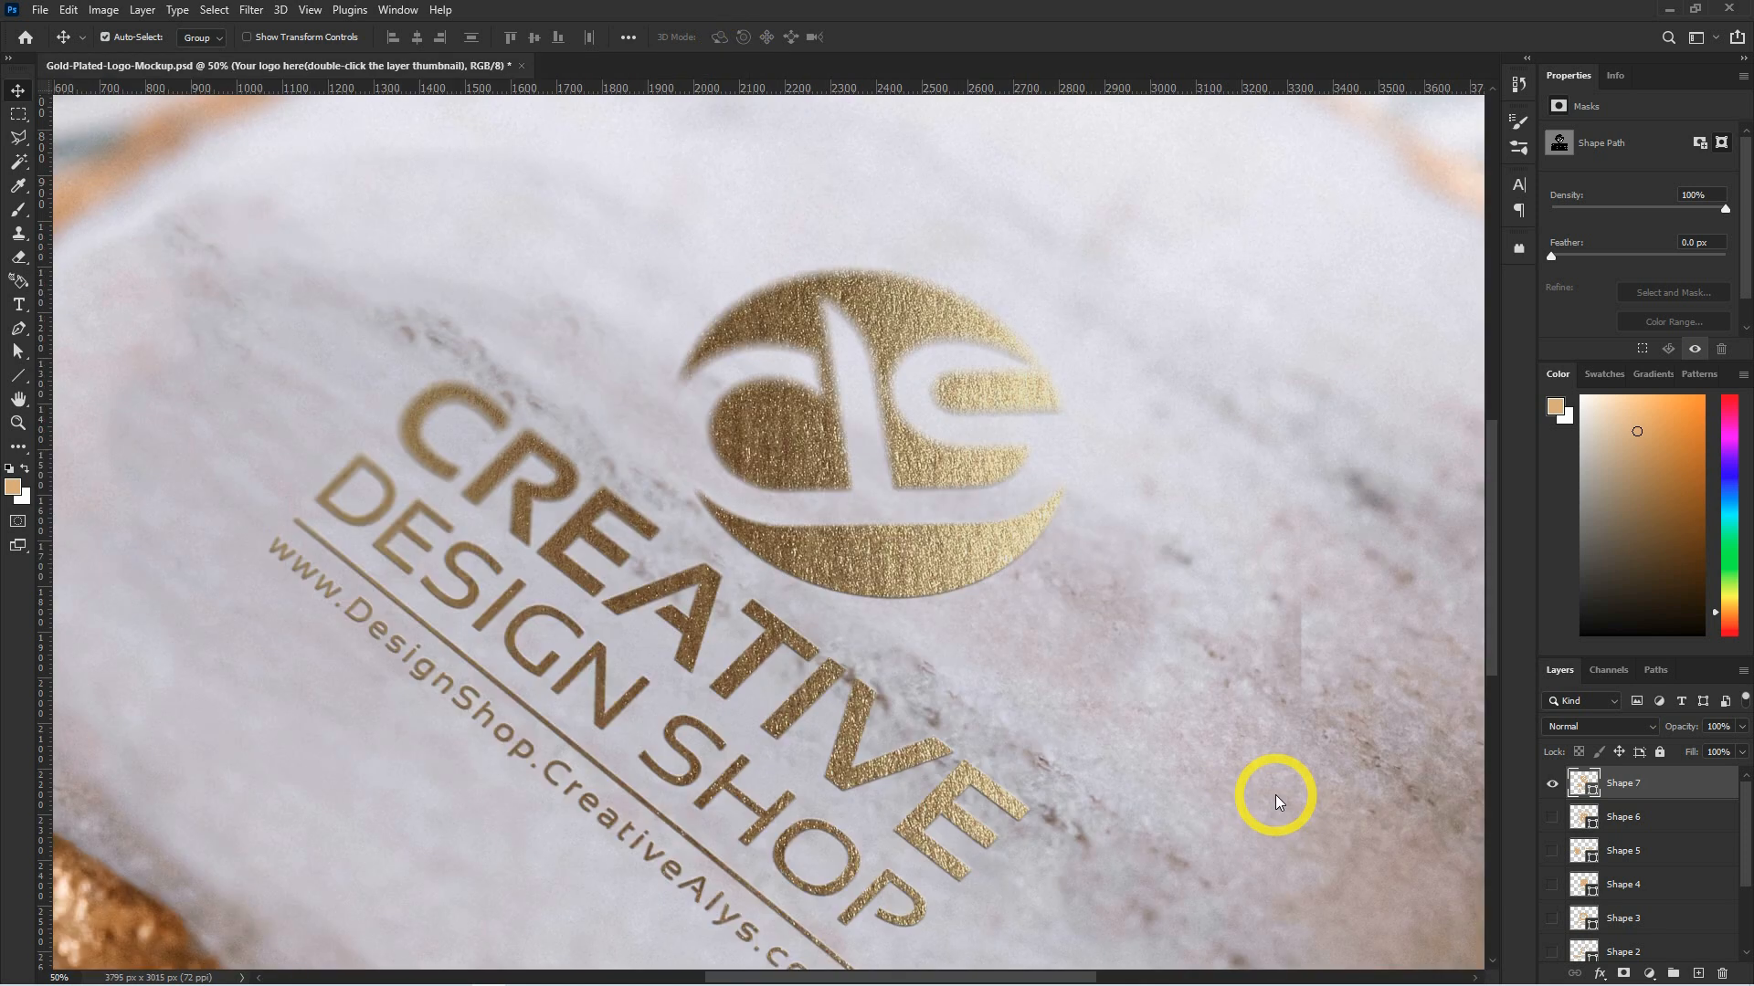
Examine the gold-plated "CREATIVE DESIGN SHOP" logo on the stone surface at several magnifications.
{"action": "key", "text": "ctrl+minus"}
{"action": "left_click_drag", "start_coordinate": [1123, 677], "coordinate": [1212, 651]}
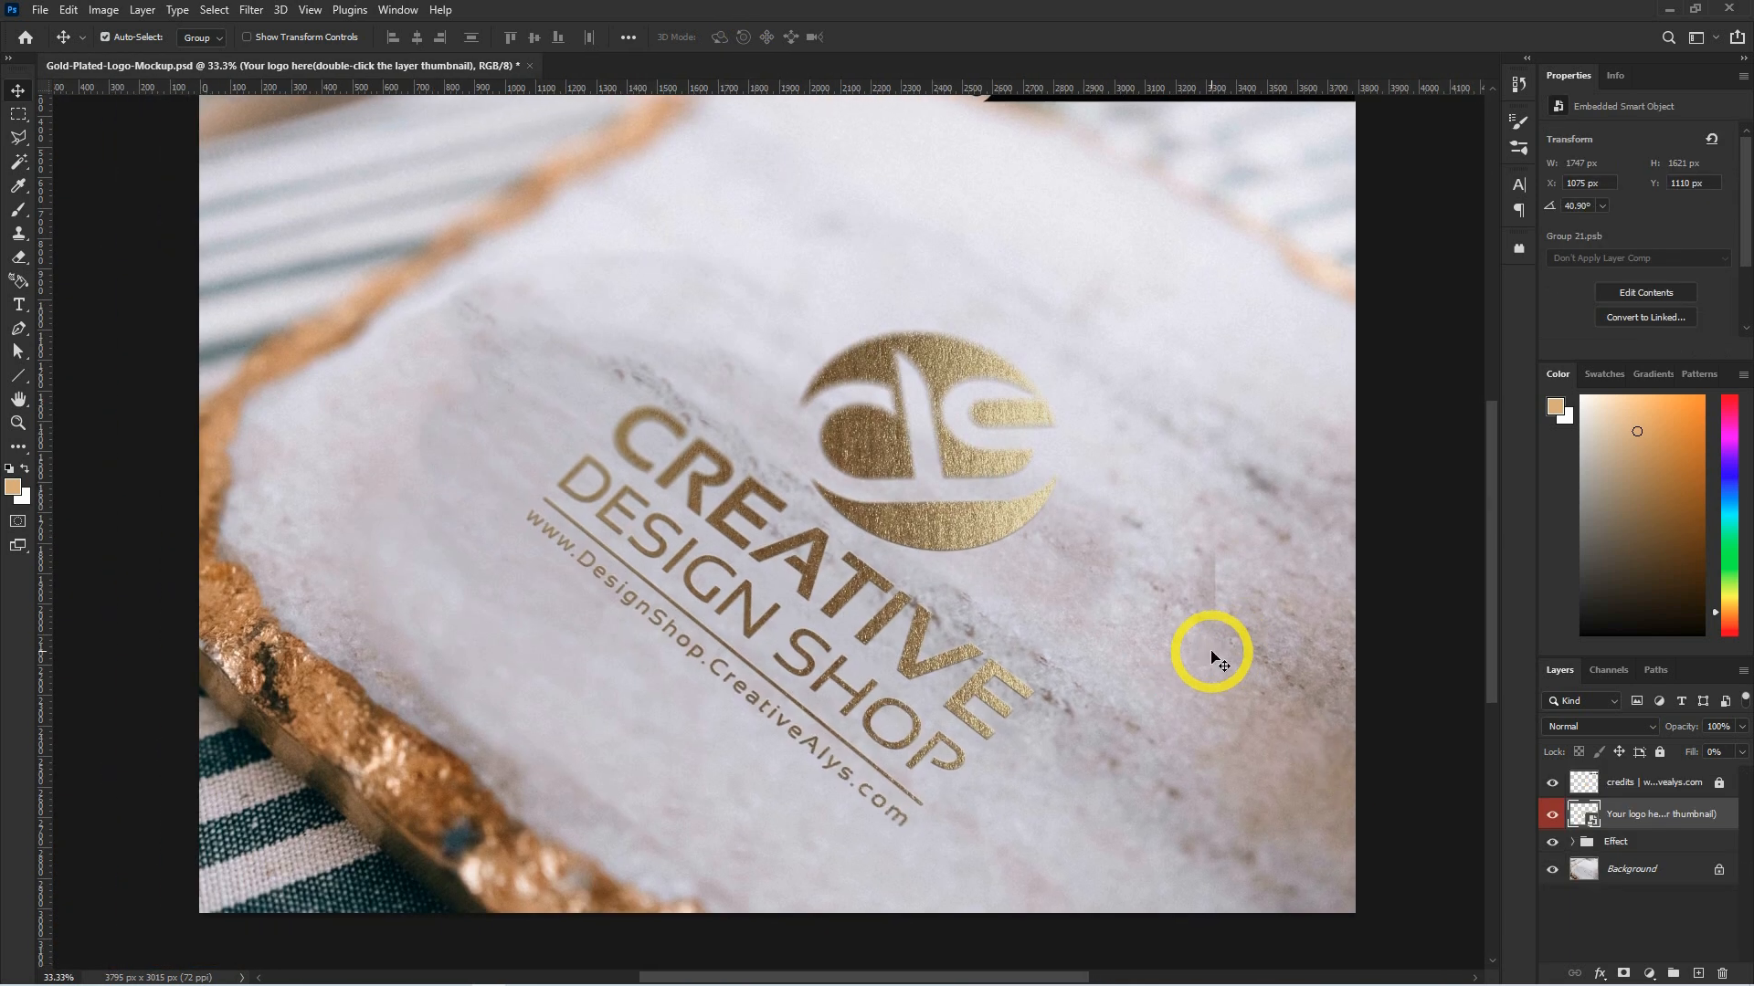
{"action": "key", "text": "ctrl+minus"}
{"action": "key", "text": "ctrl+minus"}
{"action": "key", "text": "ctrl+minus"}
{"action": "key", "text": "ctrl+minus"}
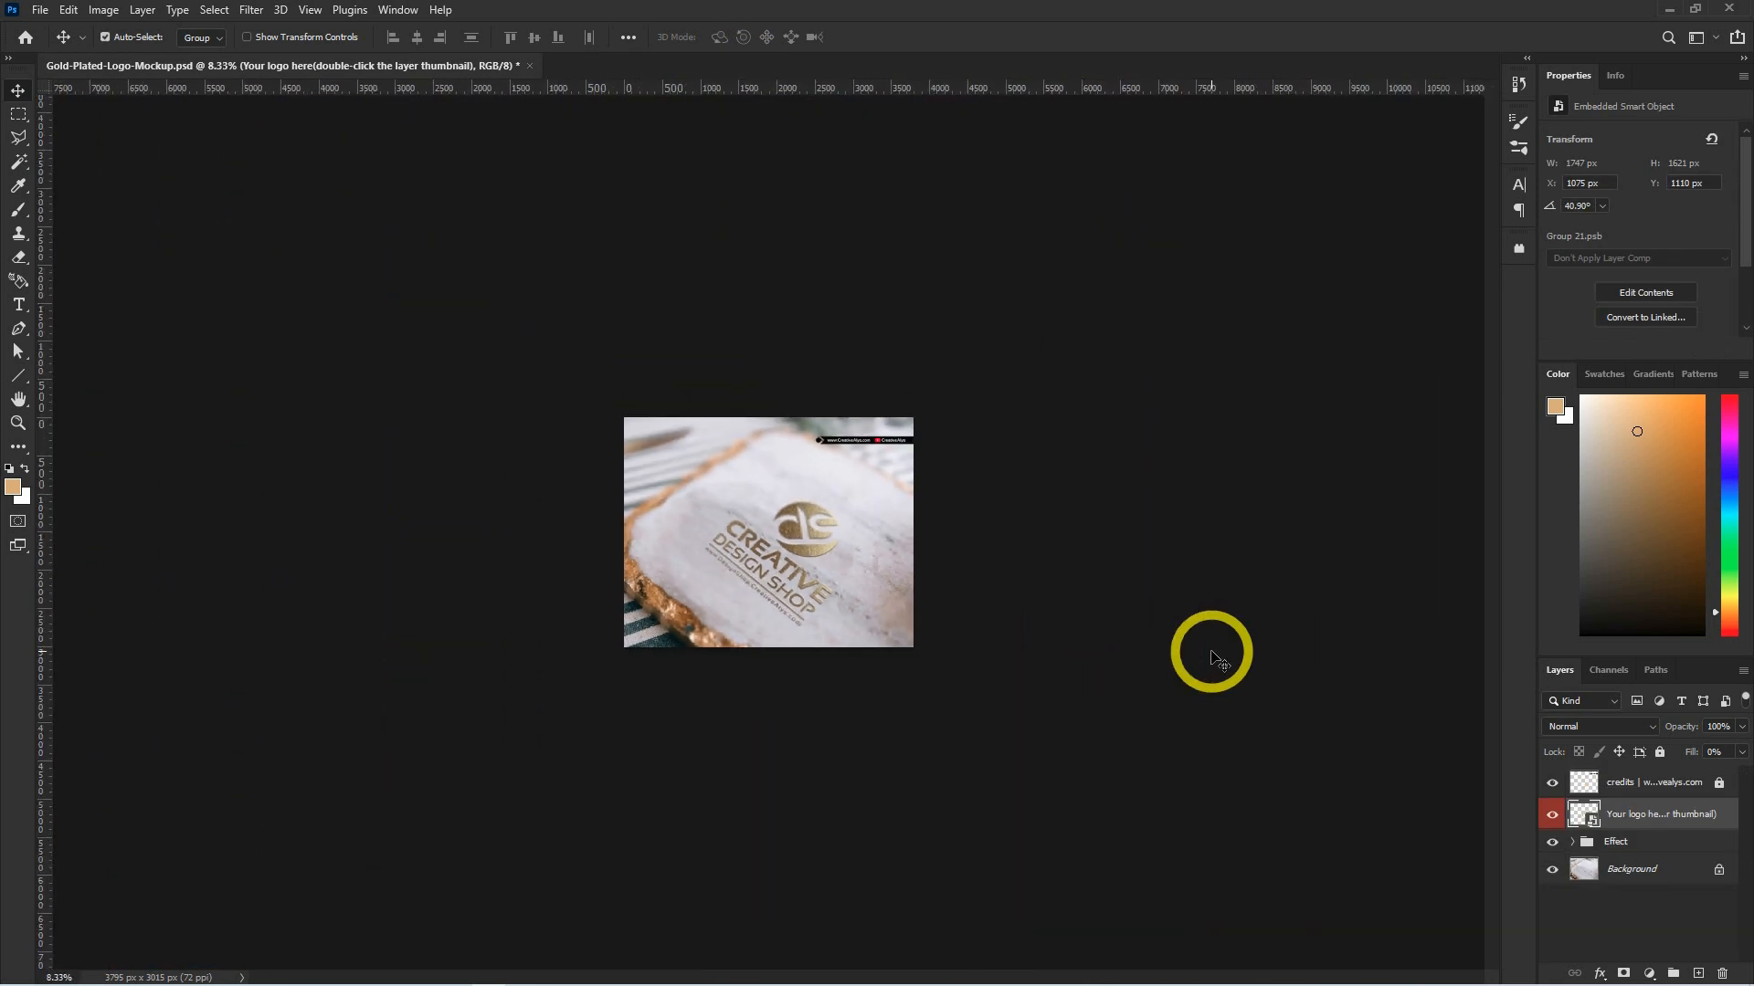
{"action": "scroll", "coordinate": [828, 595], "scroll_direction": "up", "scroll_amount": 5}
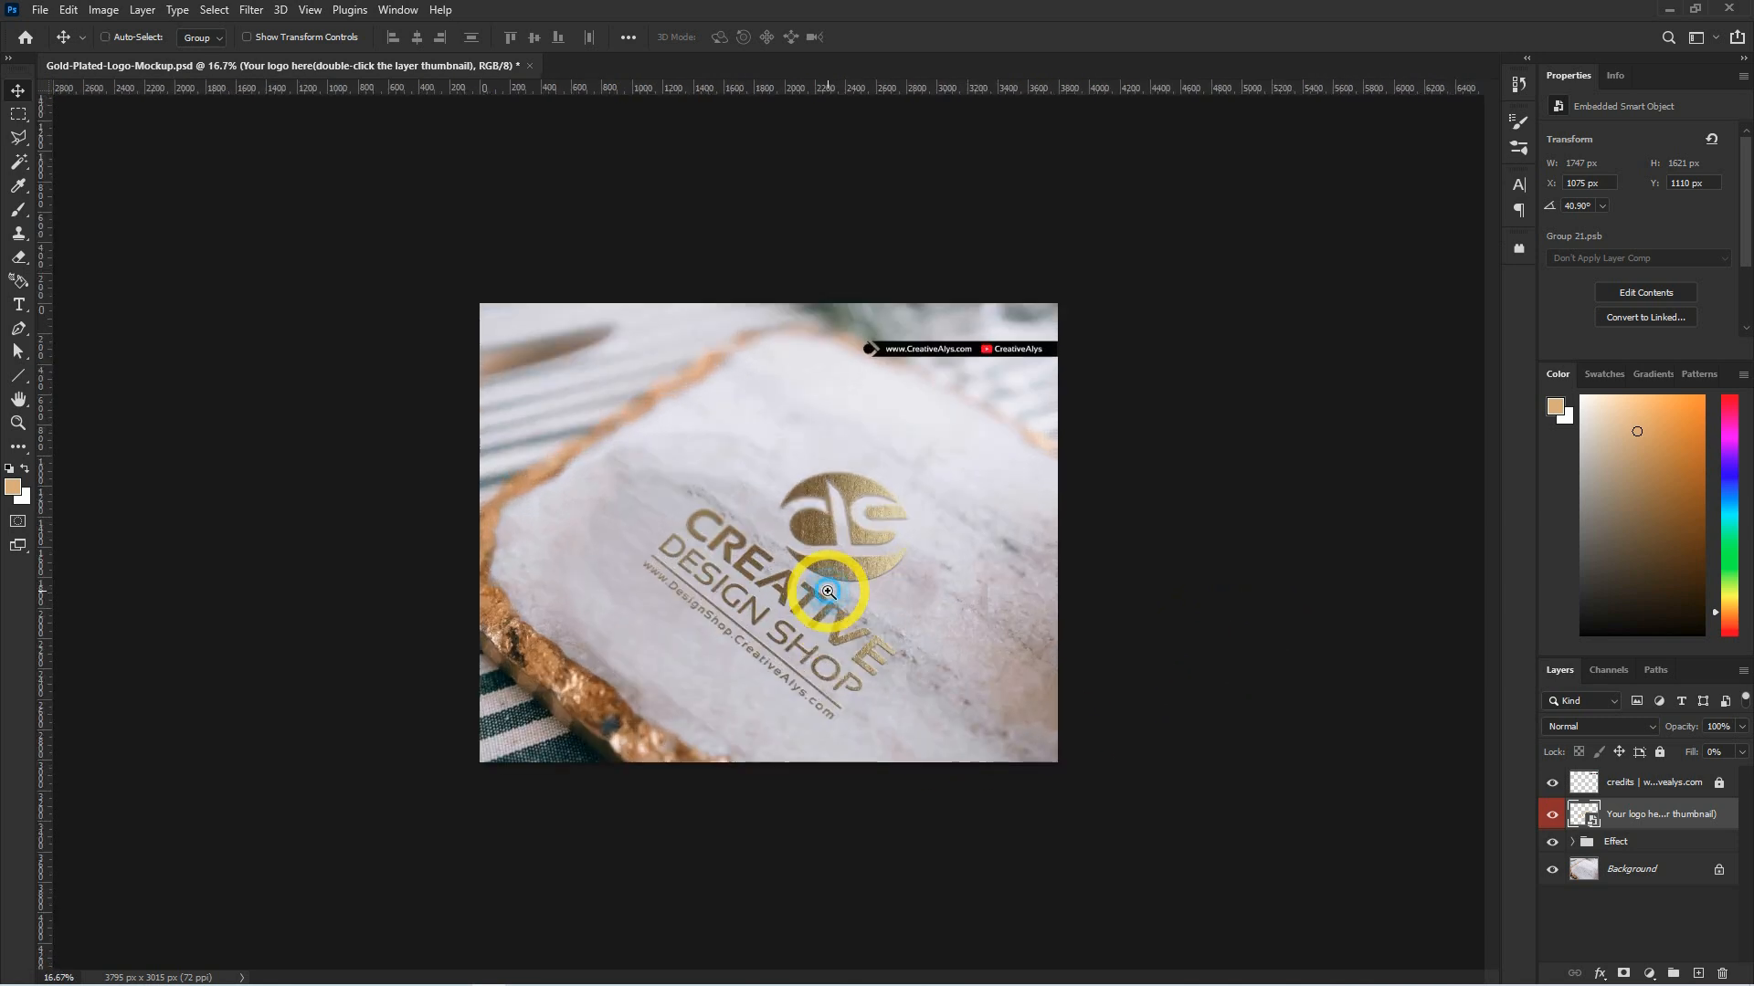
{"action": "key", "text": "ctrl+minus"}
{"action": "key", "text": "ctrl+minus"}
{"action": "key", "text": "ctrl+minus"}
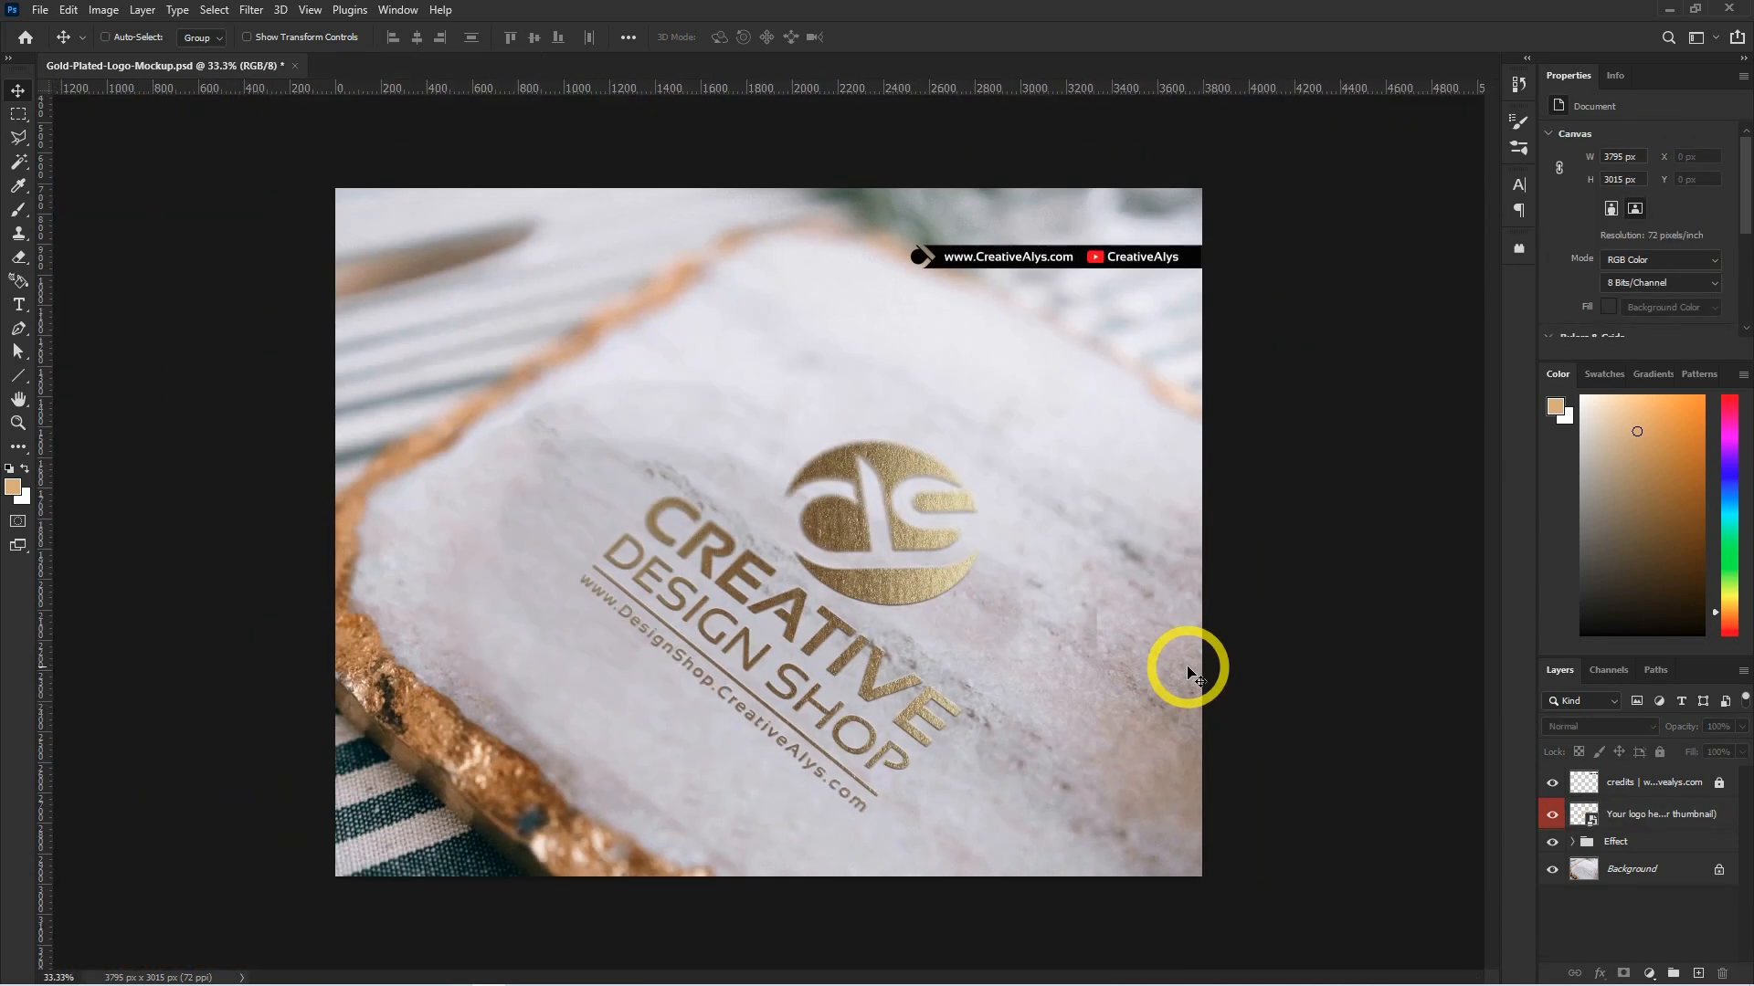
{"action": "left_click", "coordinate": [935, 577], "text": "ctrl"}
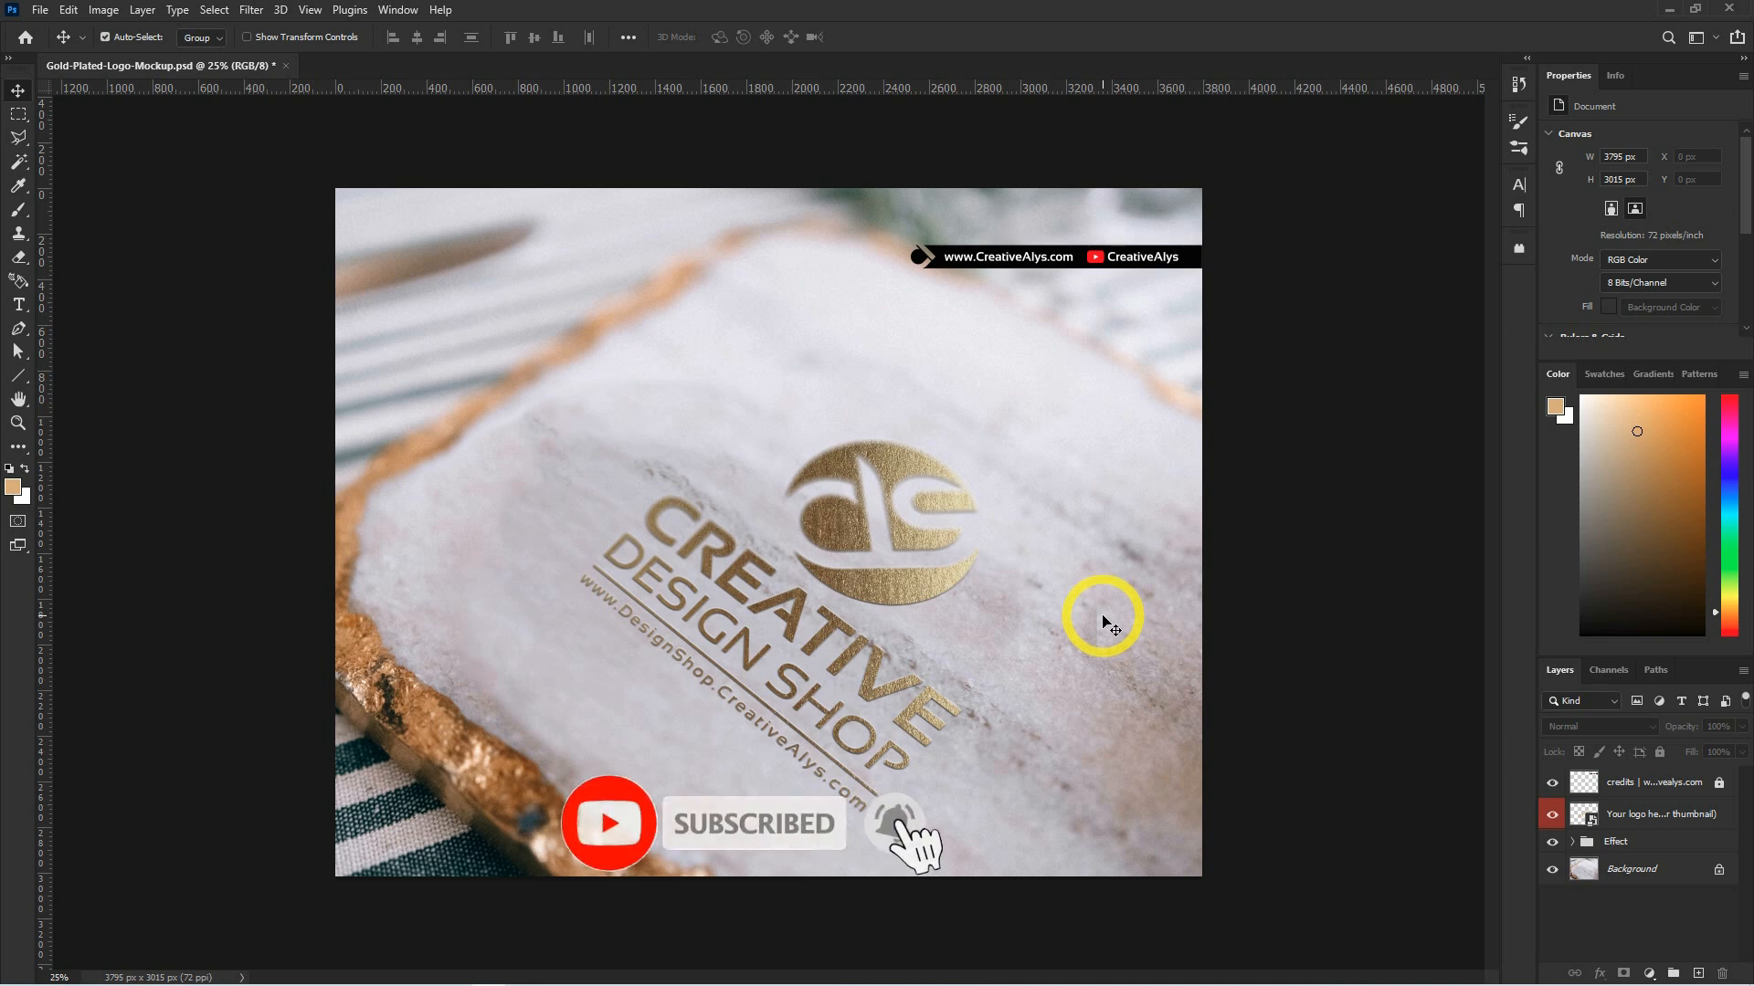
{"action": "left_click", "coordinate": [920, 556], "text": "ctrl"}
{"action": "left_click_drag", "start_coordinate": [1175, 658], "coordinate": [1244, 653]}
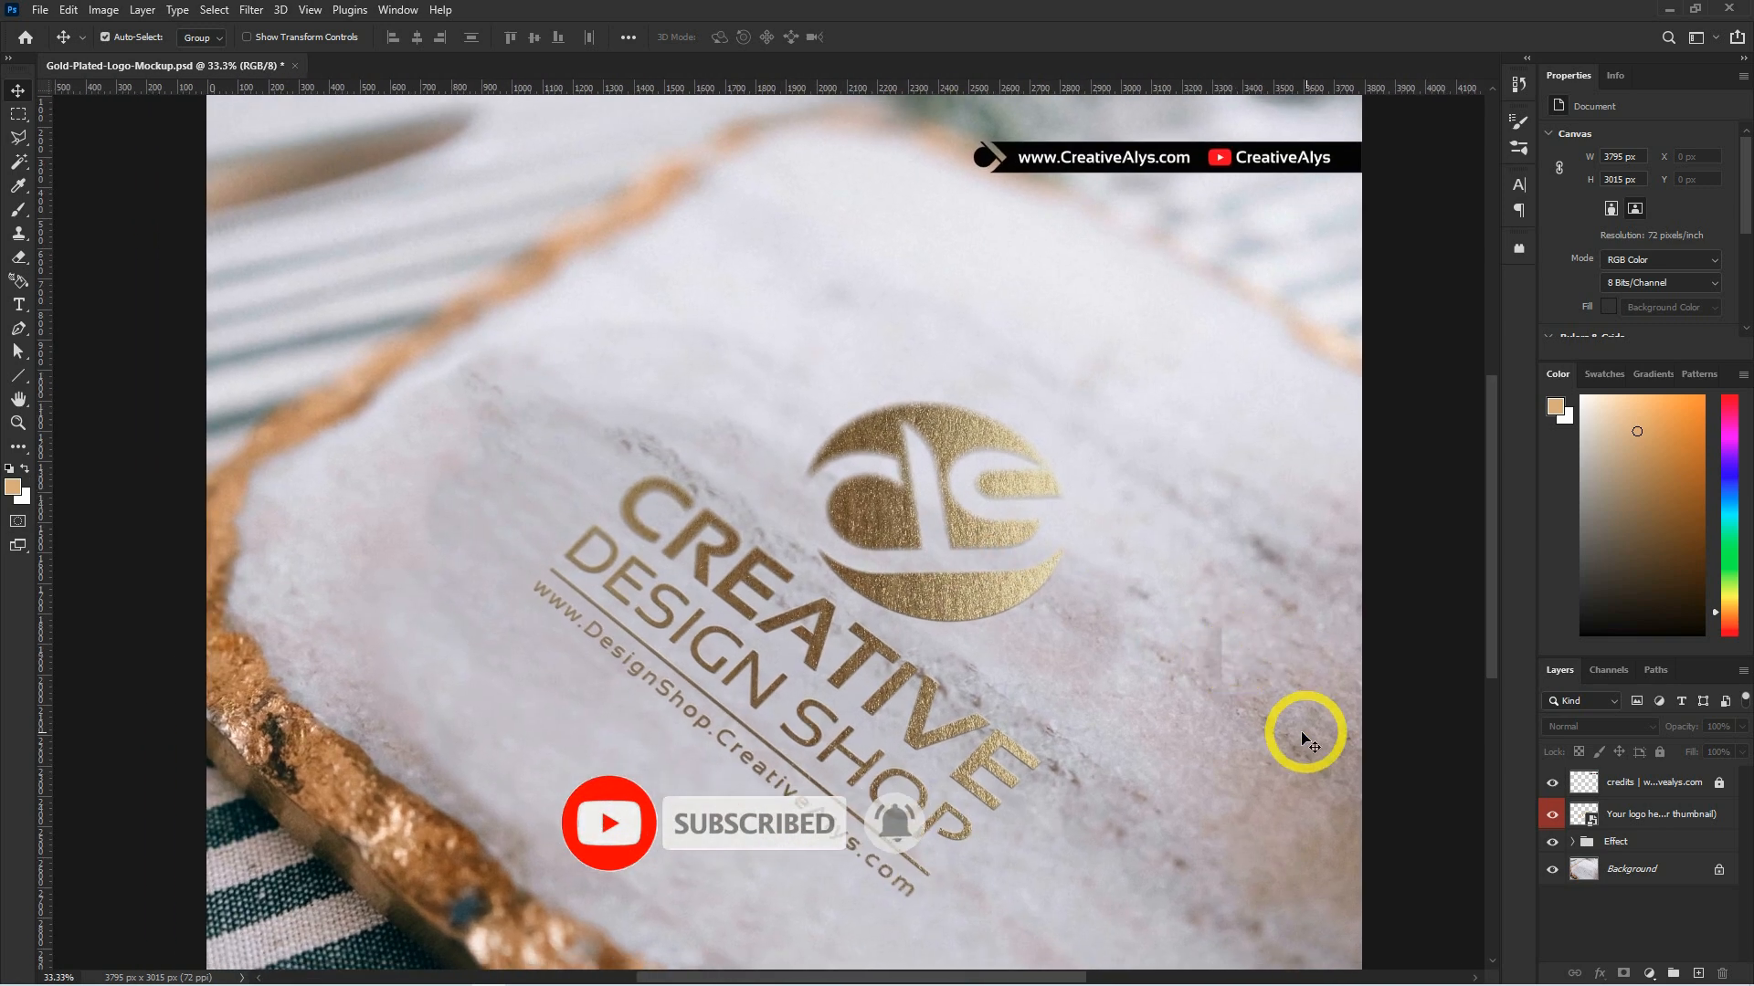
Switch the logo smart object back to showing only the REPLACE THIS layer, then save and close it.
{"action": "double_click", "coordinate": [1592, 814]}
{"action": "left_click_drag", "start_coordinate": [1552, 782], "coordinate": [1552, 946]}
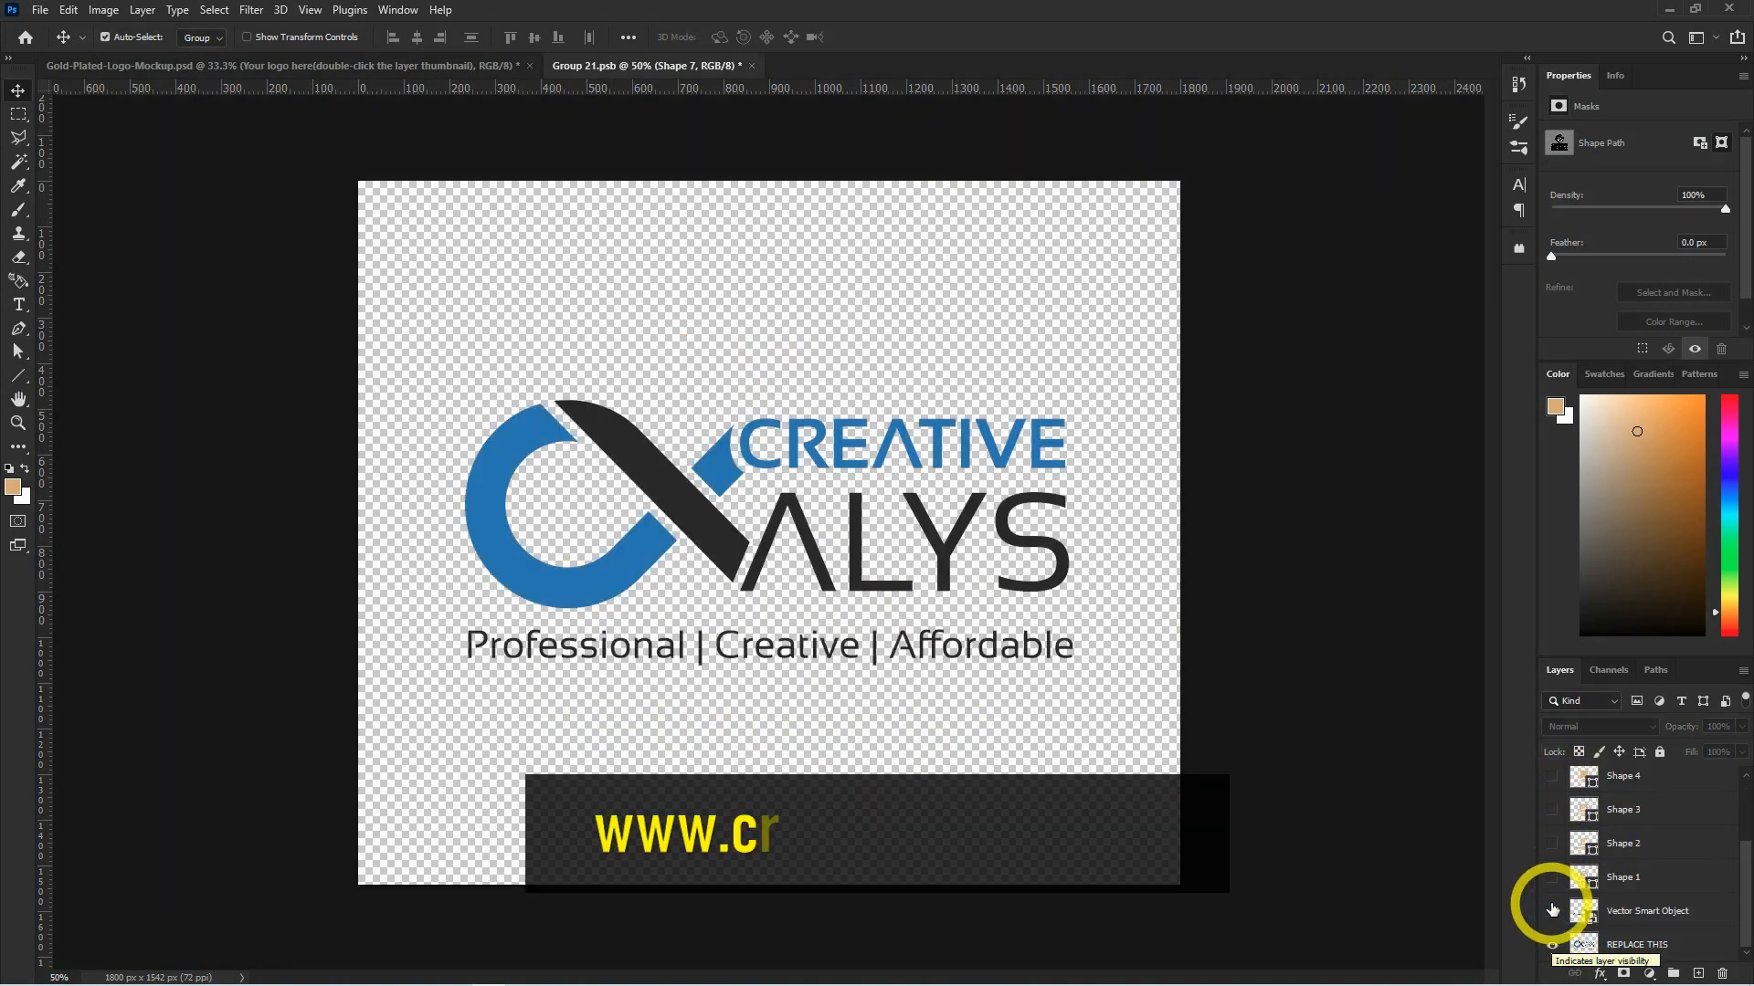
{"action": "left_click", "coordinate": [1552, 911]}
{"action": "left_click", "coordinate": [1552, 944]}
{"action": "left_click", "coordinate": [1552, 911]}
{"action": "left_click", "coordinate": [1552, 944]}
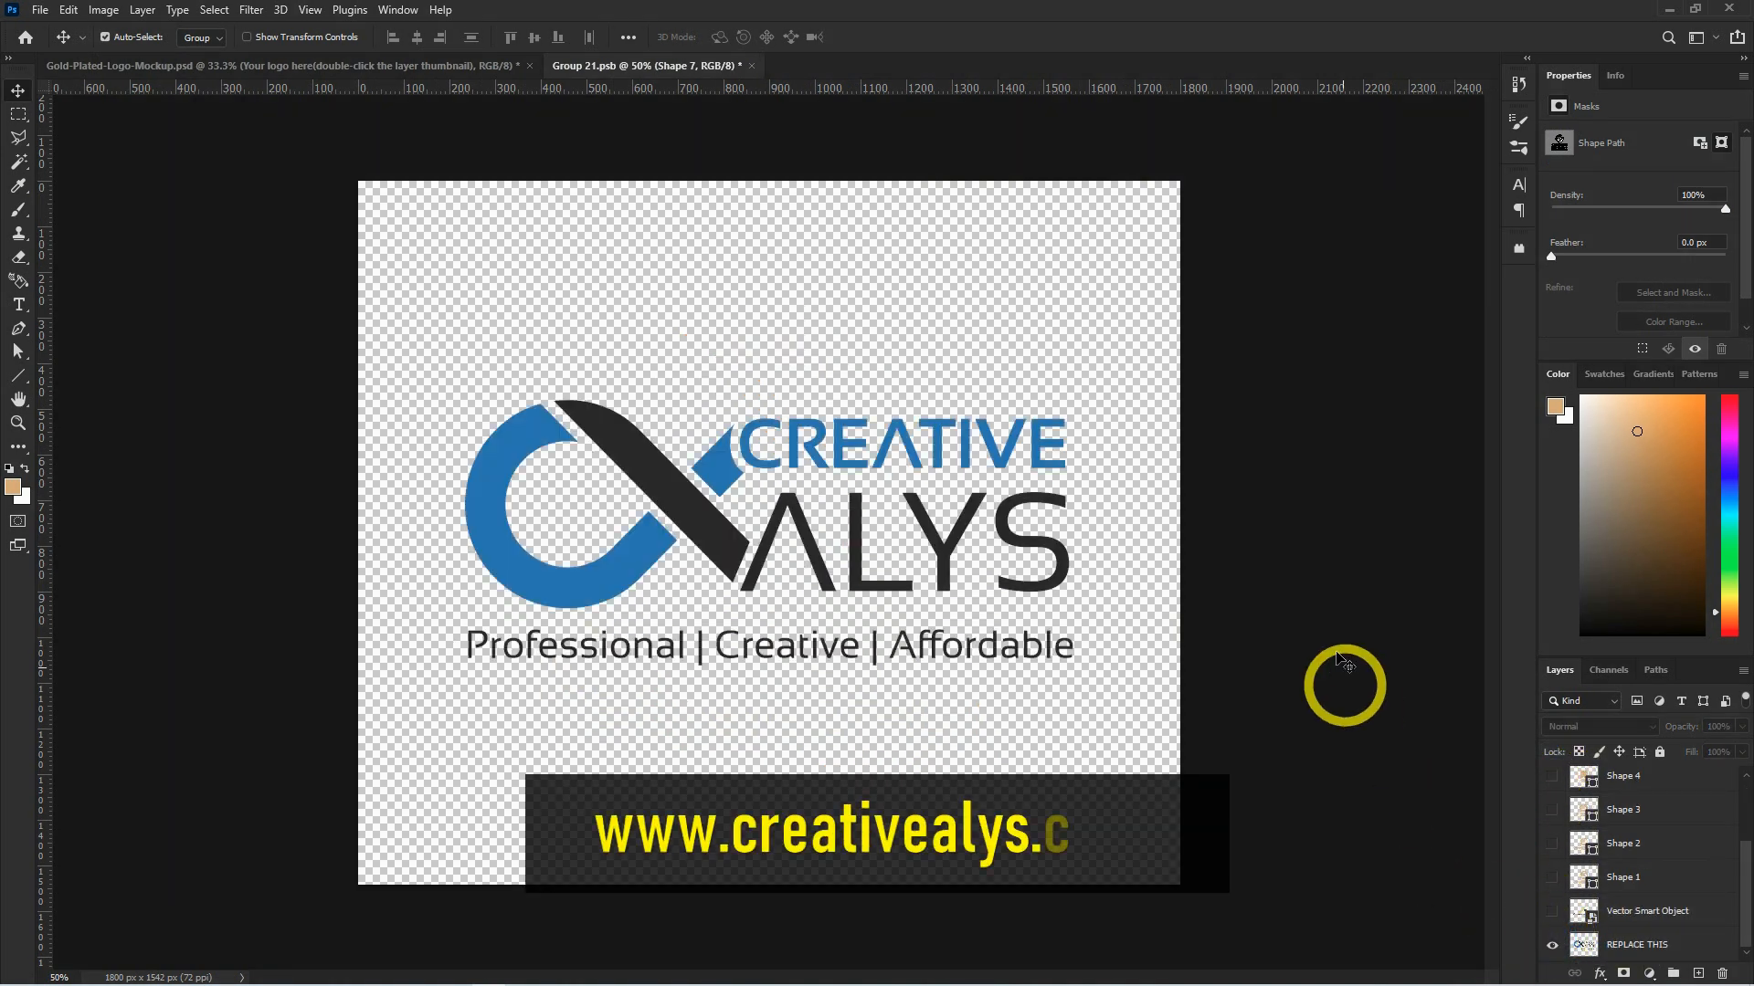
{"action": "left_click", "coordinate": [744, 66]}
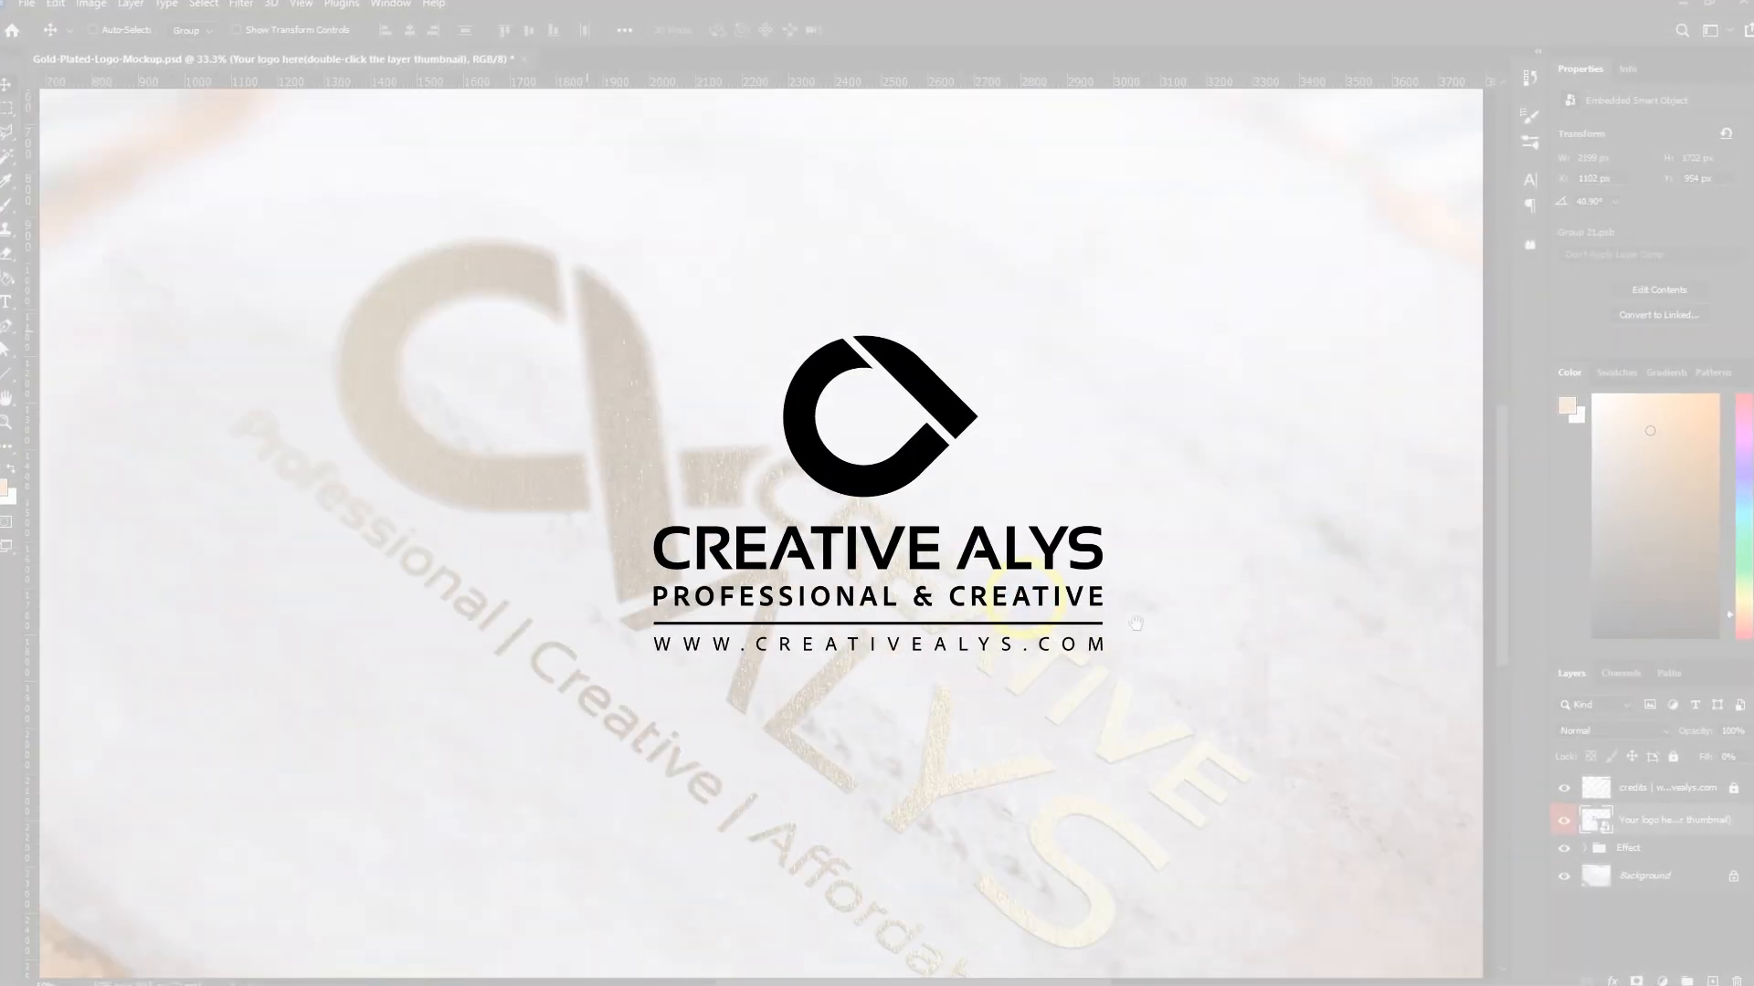
{"action": "left_click_drag", "start_coordinate": [1135, 624], "coordinate": [1266, 514]}
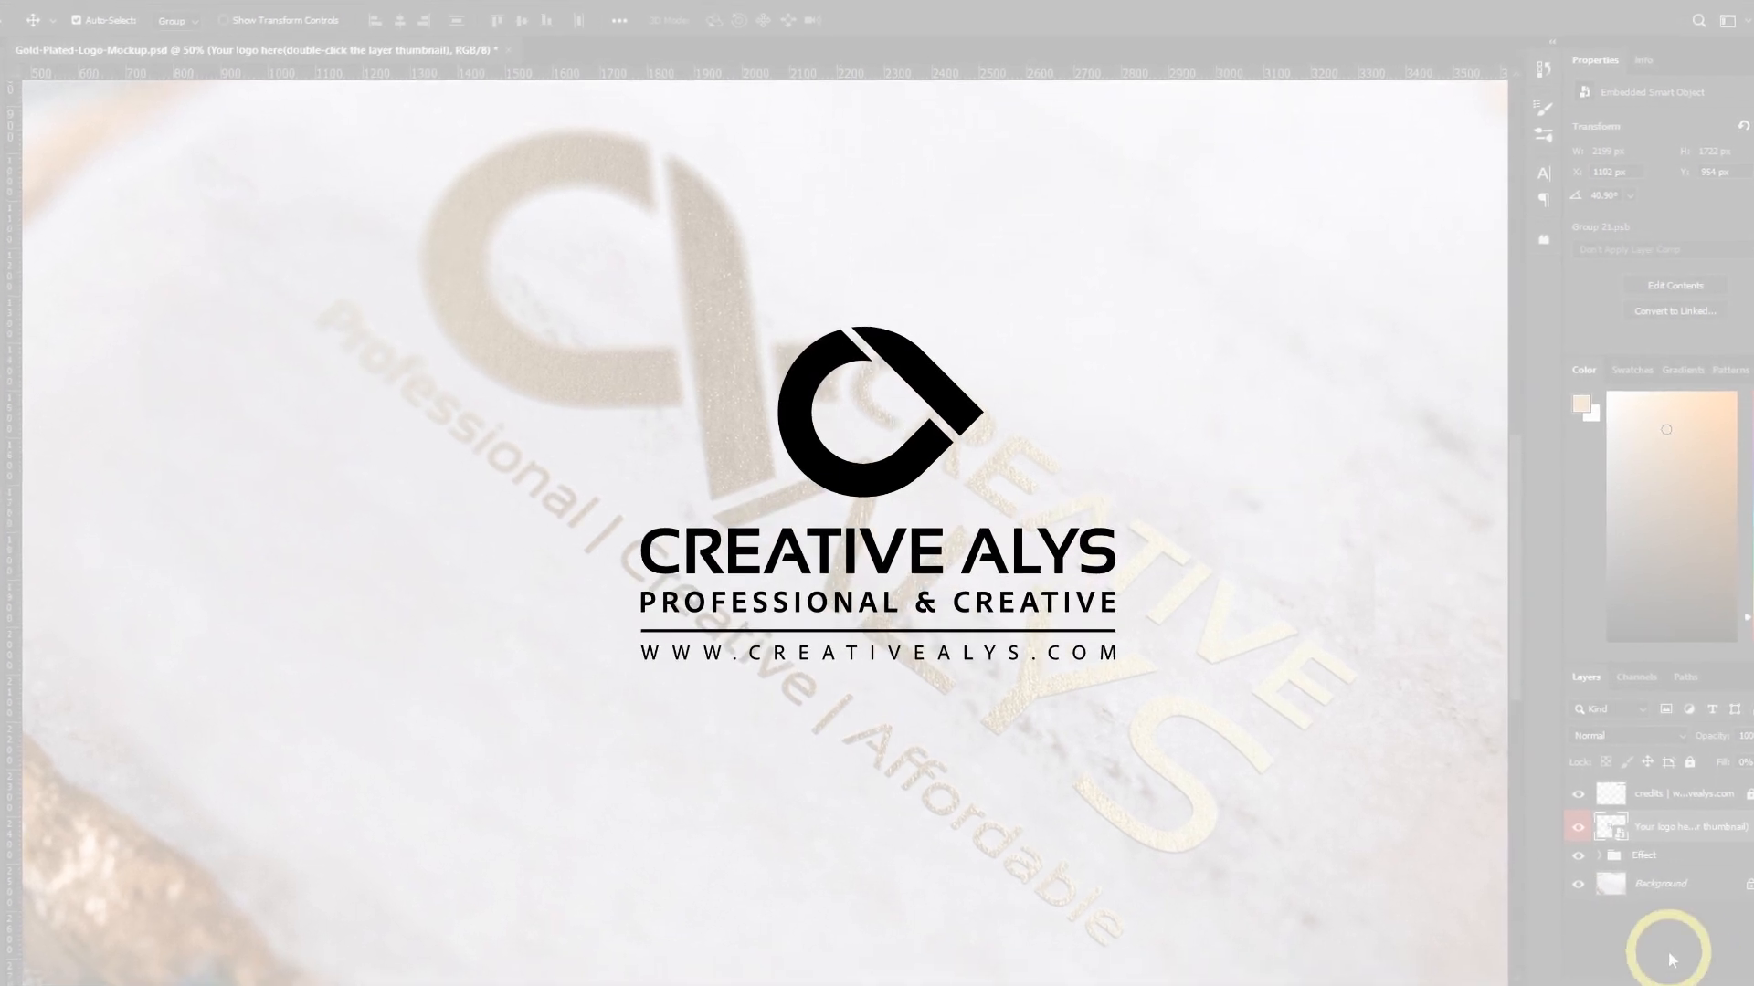